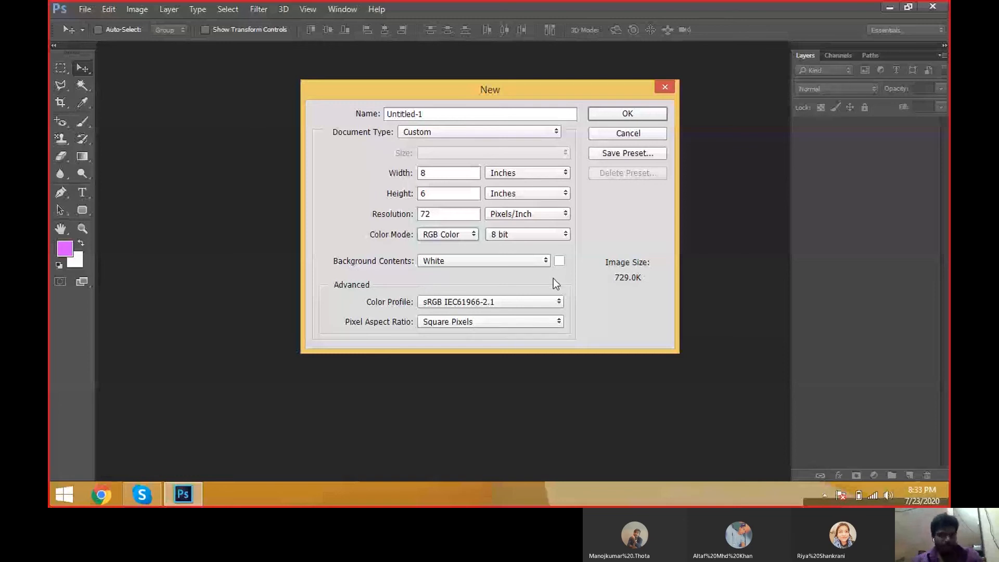
Step: Create the new 8 x 6 inch, 72 pixels/inch RGB document
left_click(628, 113)
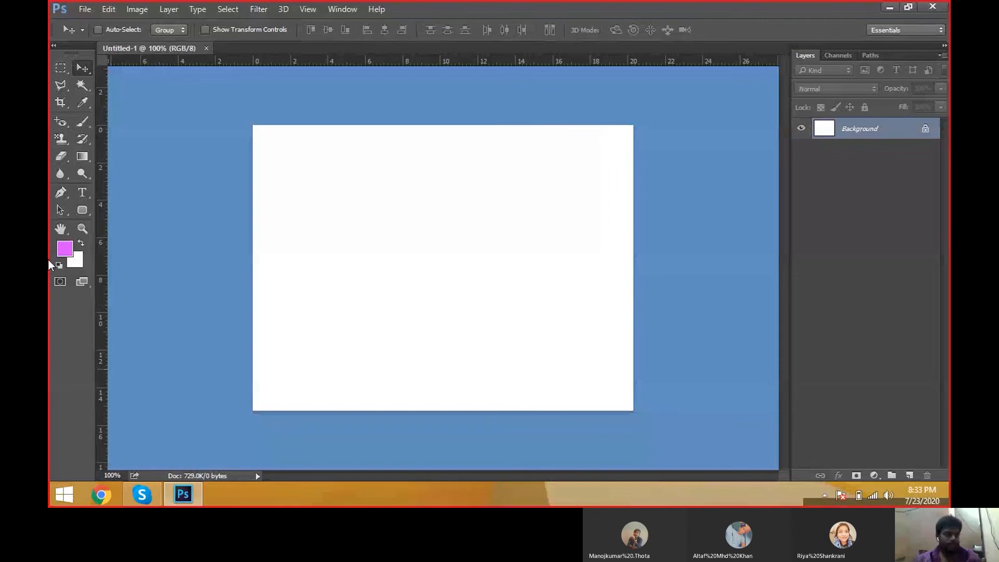
left_click(61, 125)
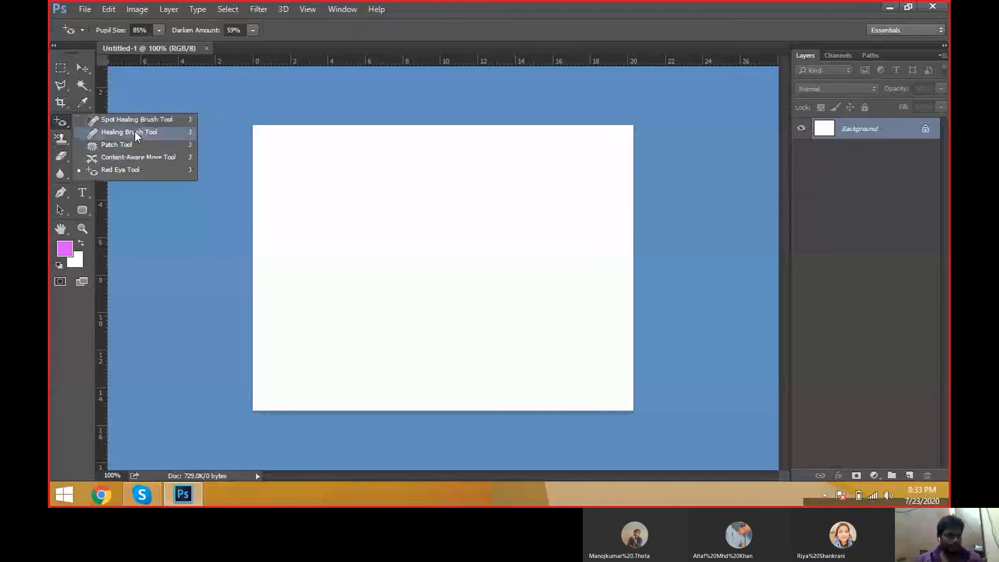
left_click(133, 170)
left_click(63, 141)
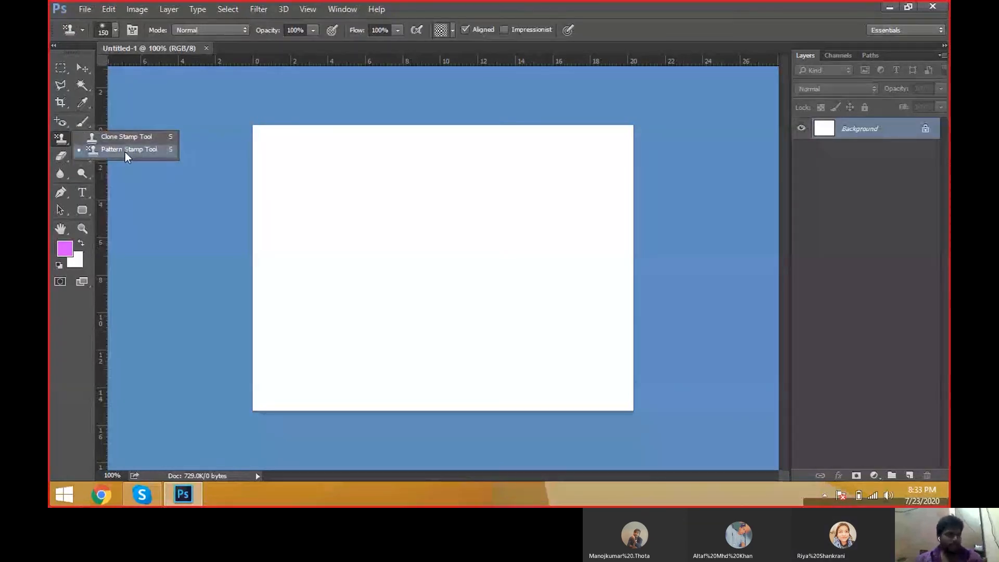
left_click(125, 136)
left_click(63, 122)
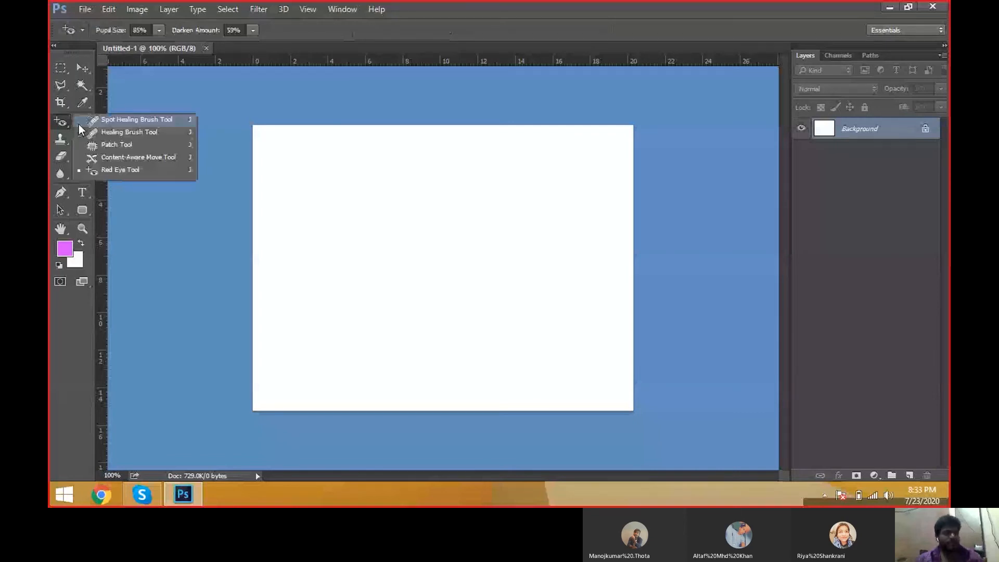
left_click(79, 123)
left_click_drag(82, 139, 159, 148)
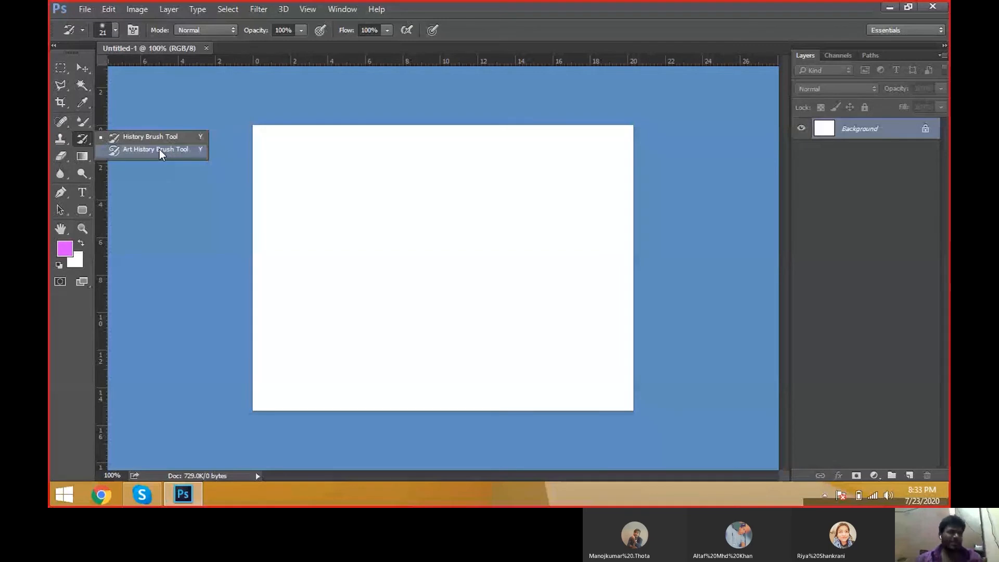
left_click(82, 68)
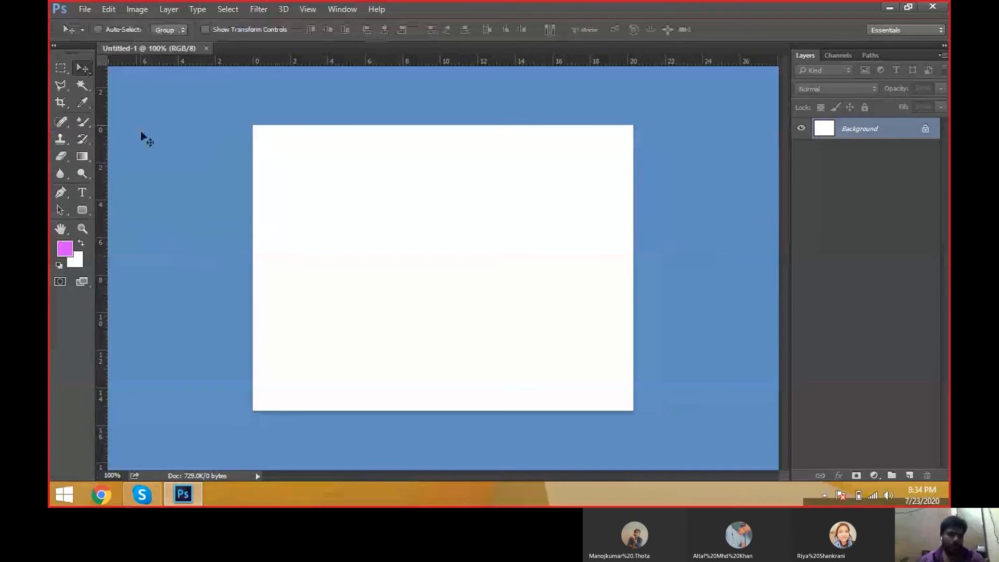
Step: Open the damaged.jpg photo from the Desktop
left_click(85, 9)
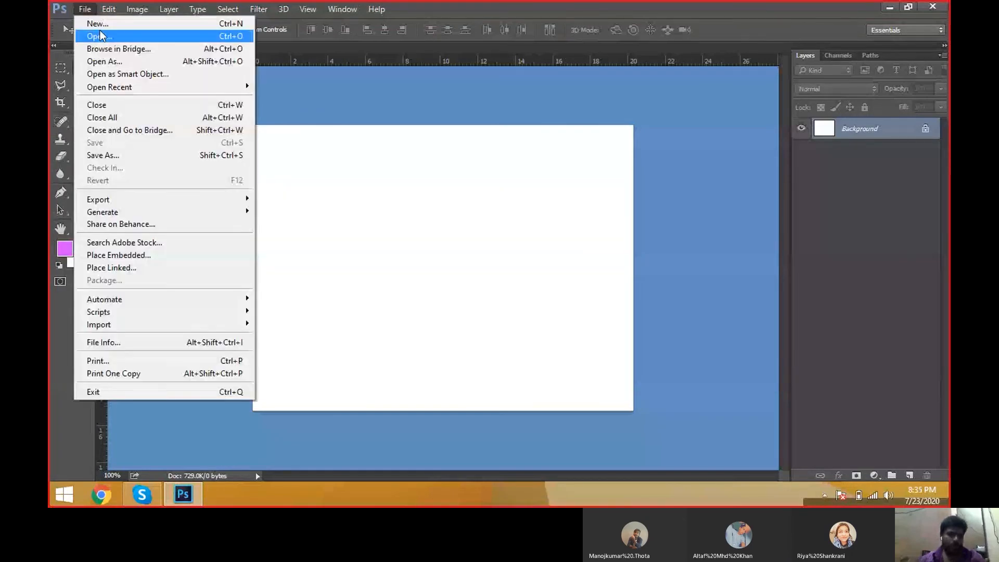
left_click(98, 32)
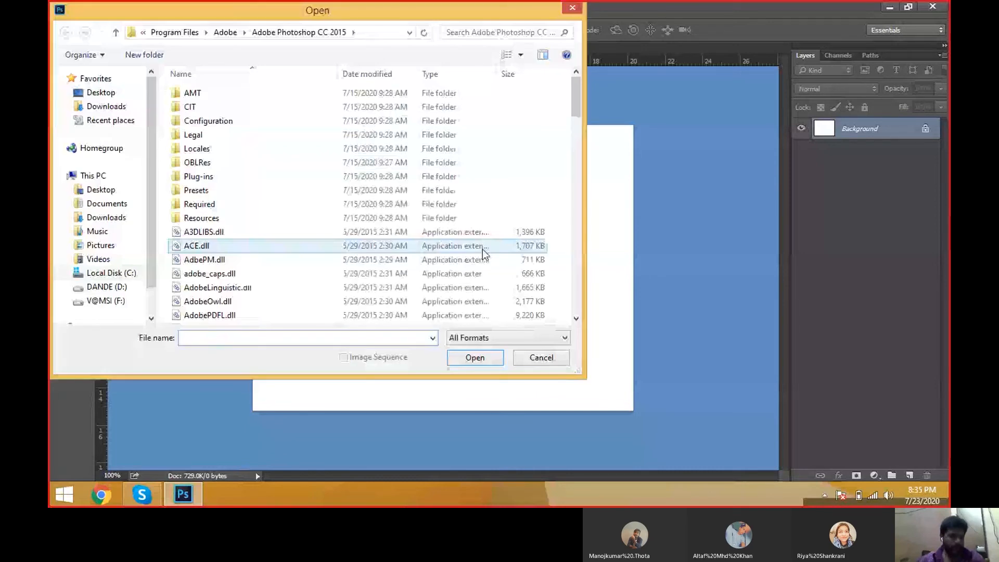
left_click(100, 92)
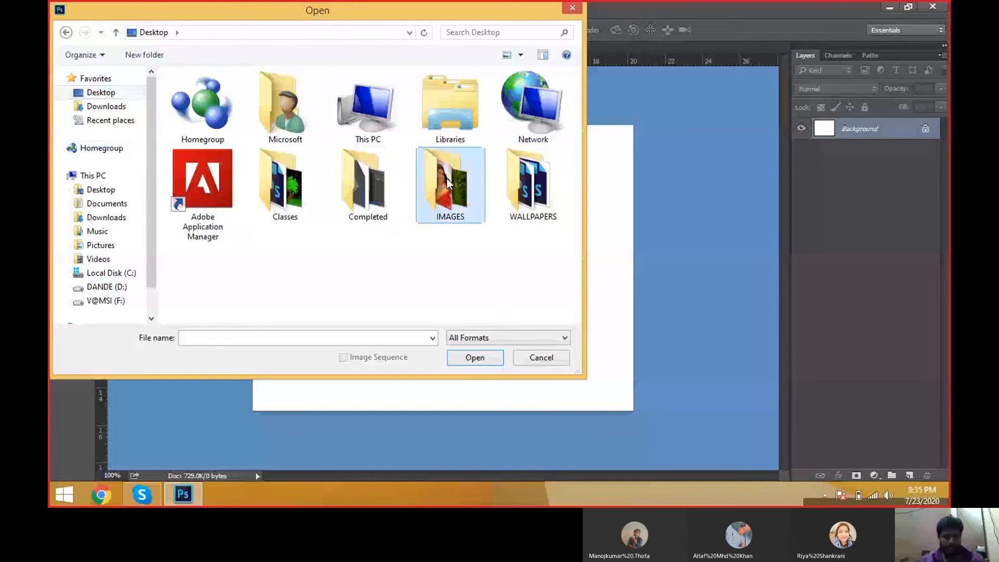
key("Escape")
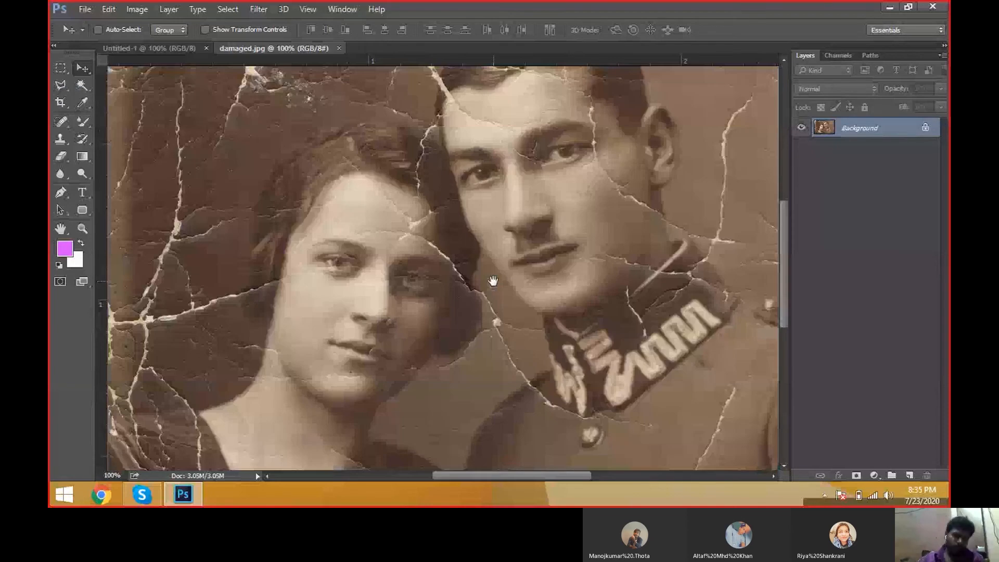
Step: Switch to the Clone Stamp tool at a 45 px brush and clone over the crack between the two faces
key("ctrl+minus")
key("ctrl+minus")
key("ctrl+minus")
key("ctrl+minus")
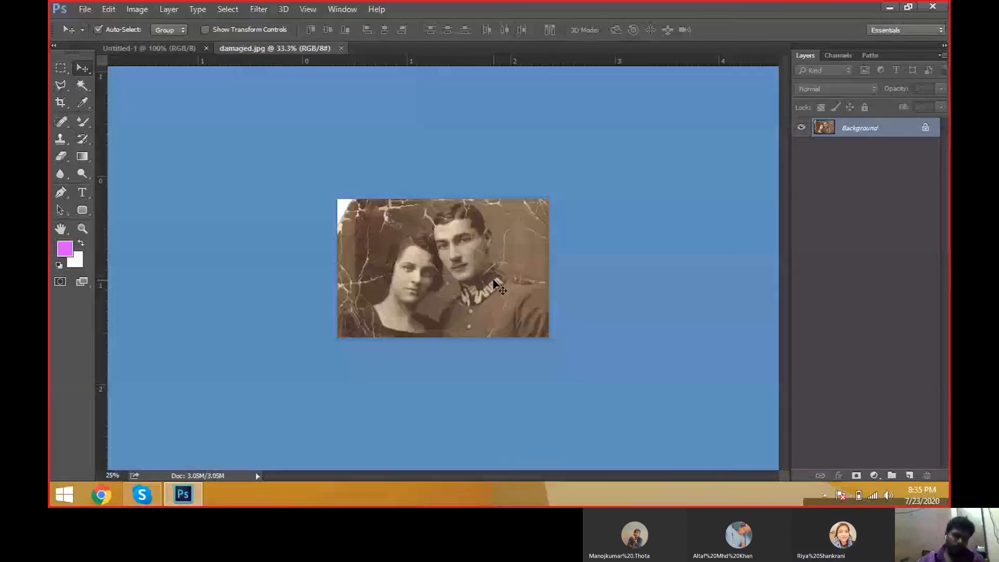
key("ctrl+minus")
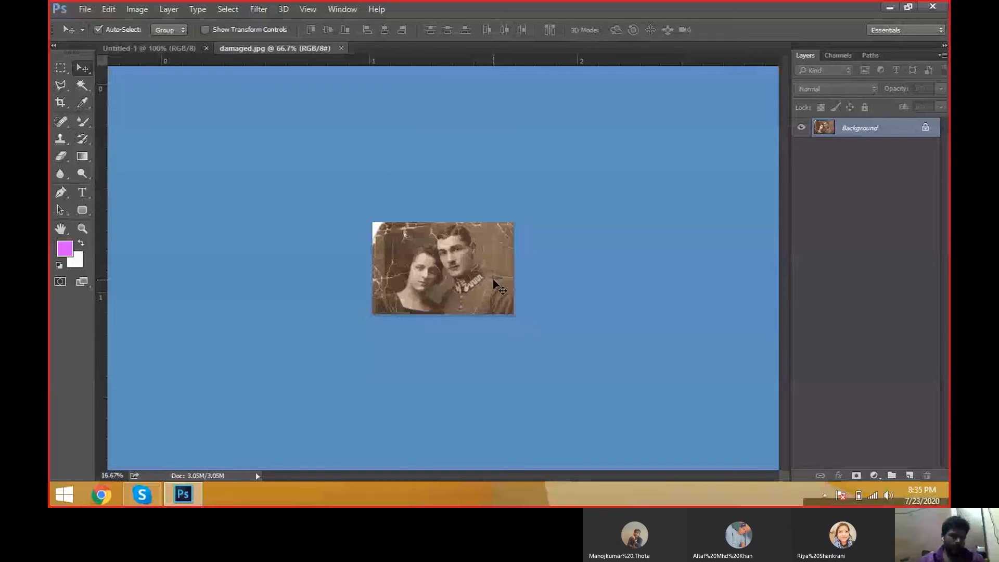
key("ctrl+plus")
key("ctrl+plus")
key("ctrl+plus")
key("s")
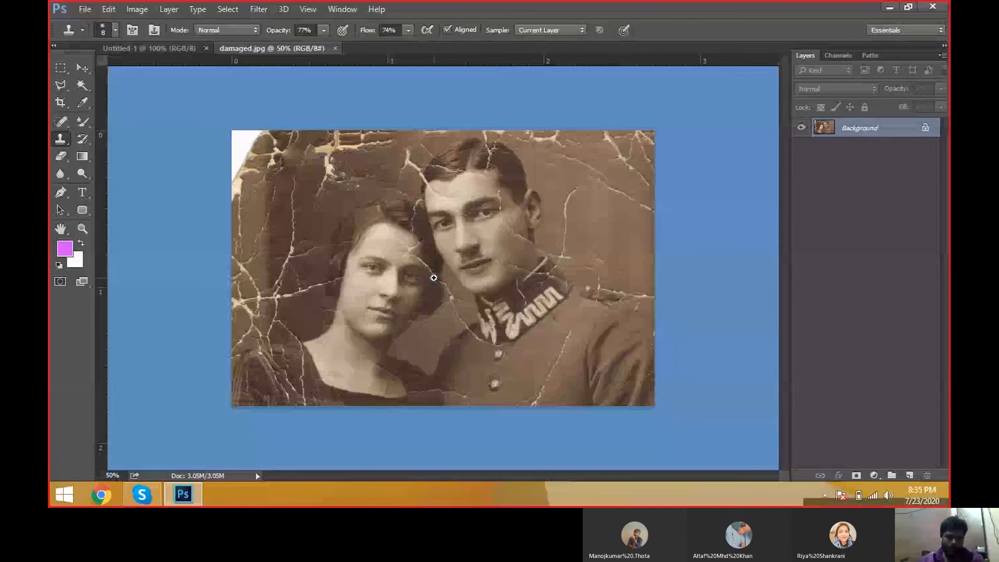
scroll(434, 277, "up", 2)
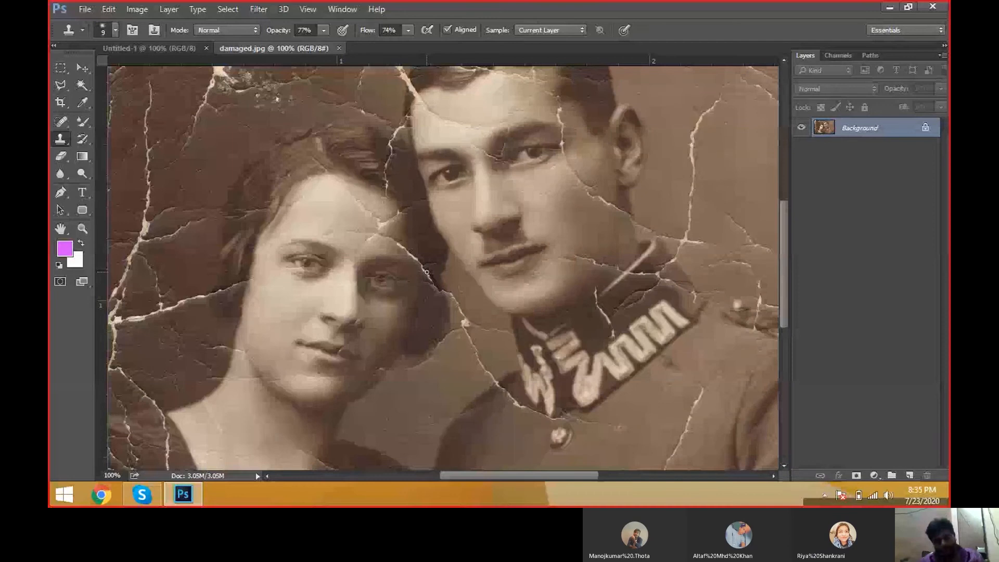
key("bracketright")
key("bracketright")
key("bracketright")
key("bracketright")
key("bracketright")
key("bracketright")
key("bracketright")
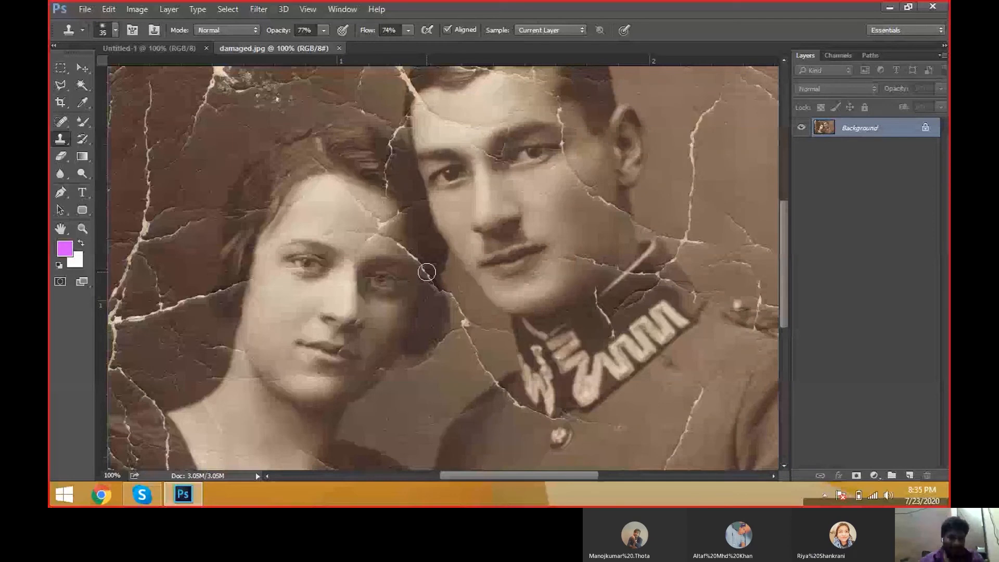
key("bracketright")
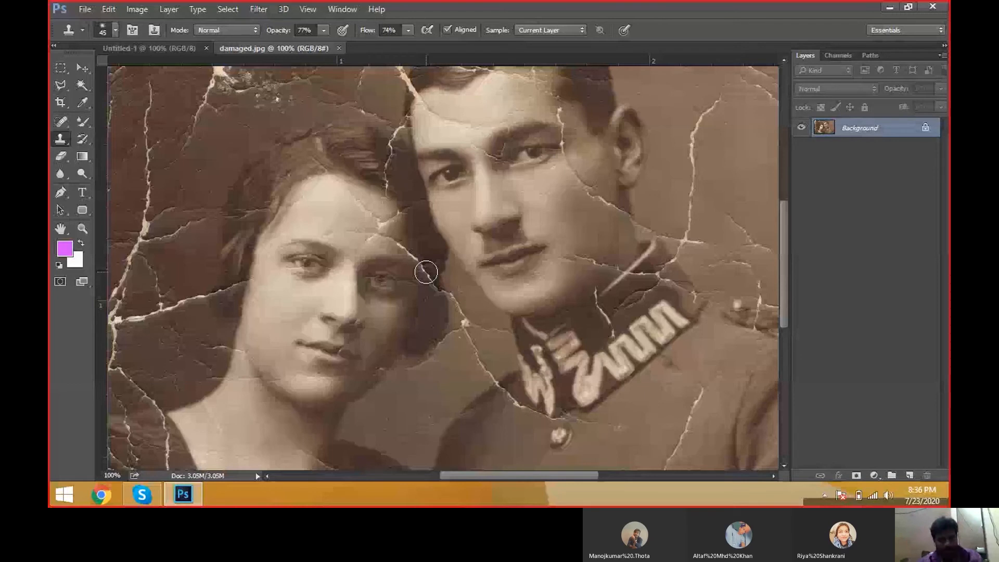
left_click_drag(426, 272, 417, 257)
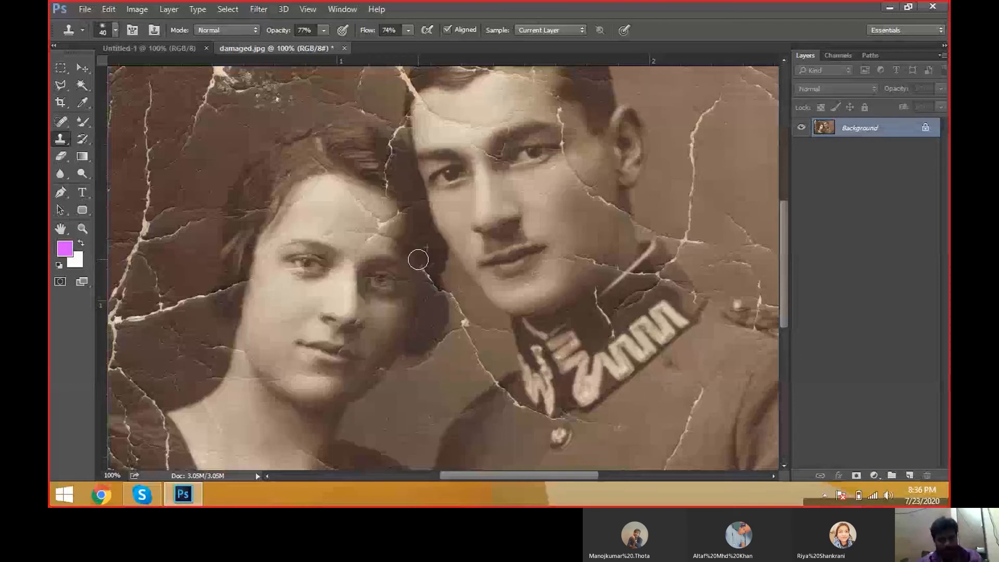
Step: Reduce the brush to 40 px and clone over the cracks on the woman's hair and forehead
key("bracketleft")
left_click_drag(424, 266, 436, 283)
mouse_move(356, 195)
left_mouse_down()
mouse_move(381, 223)
mouse_move(388, 161)
left_mouse_up()
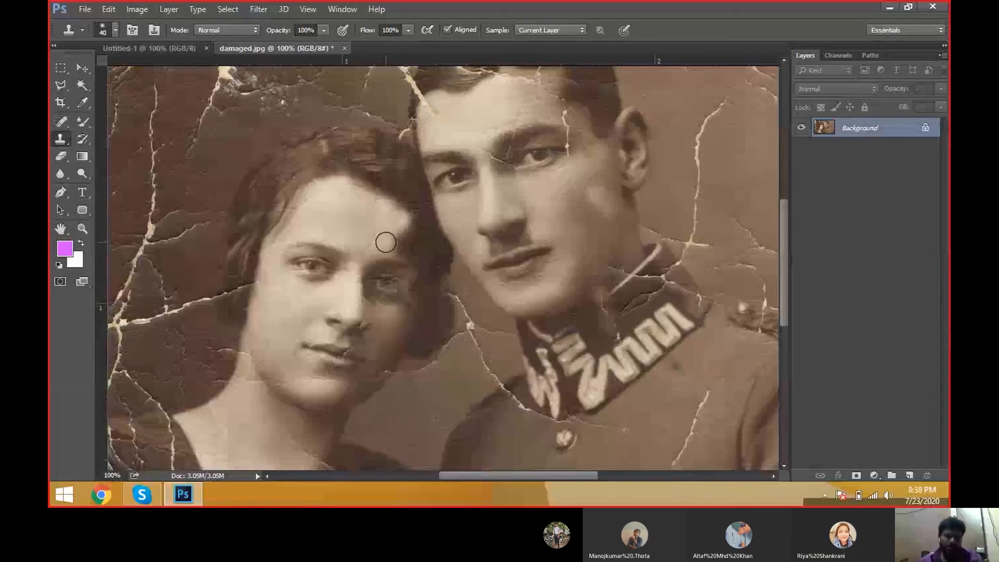
left_click_drag(385, 242, 411, 249)
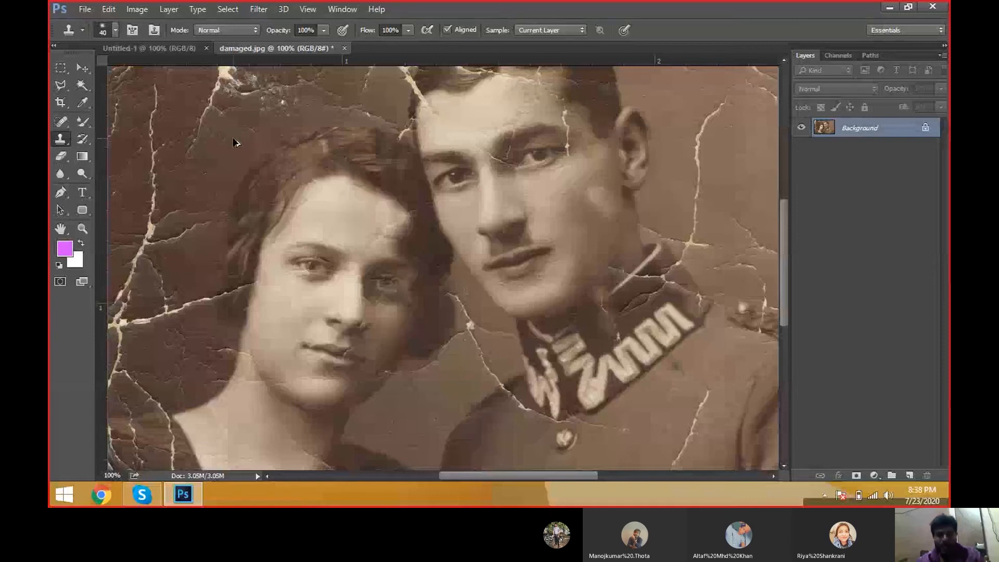
Step: Select the History Brush tool and enlarge its brush to 300 px
scroll(255, 198, "down", 1)
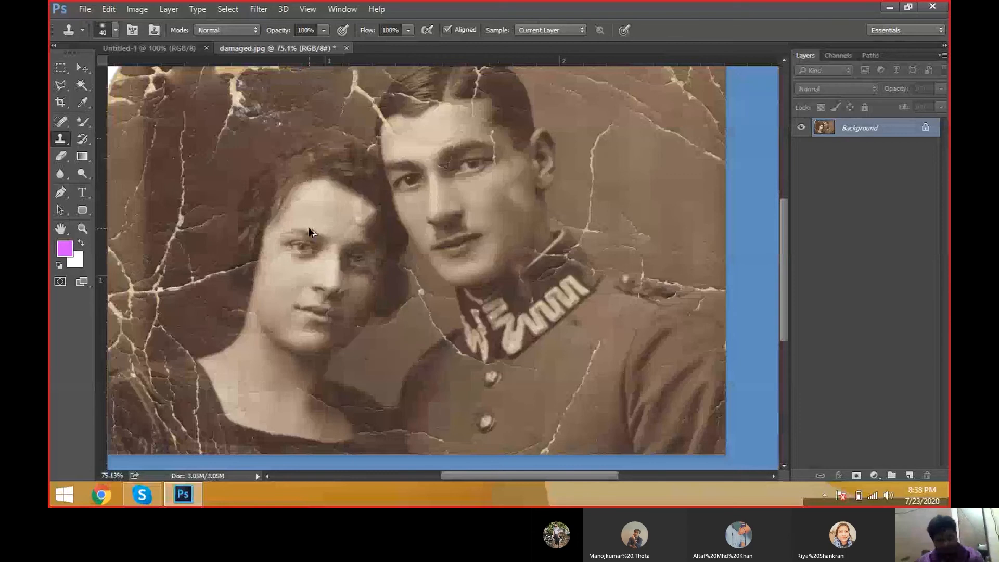
scroll(309, 228, "up", 1)
key("y")
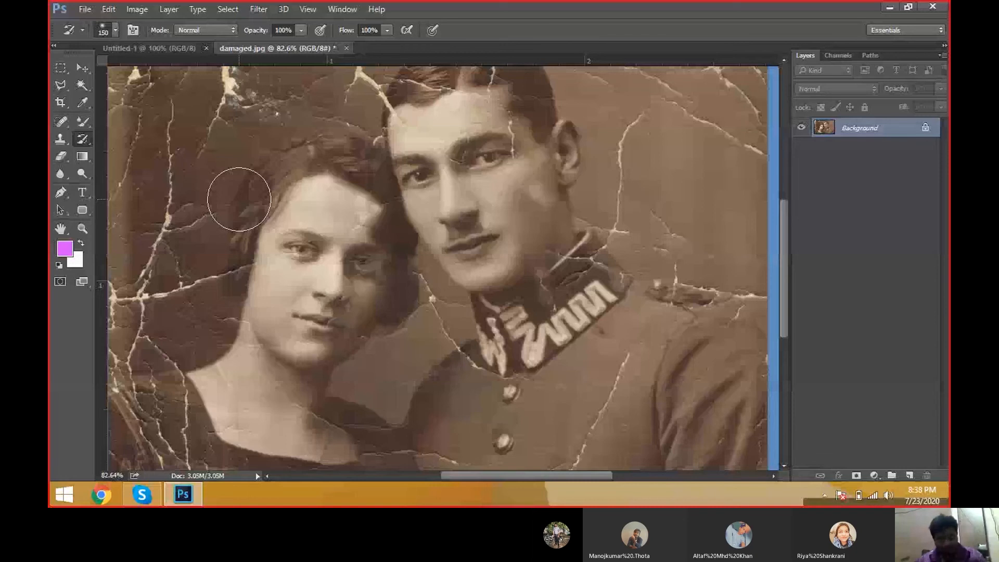
key("bracketright")
key("bracketright")
key("bracketright")
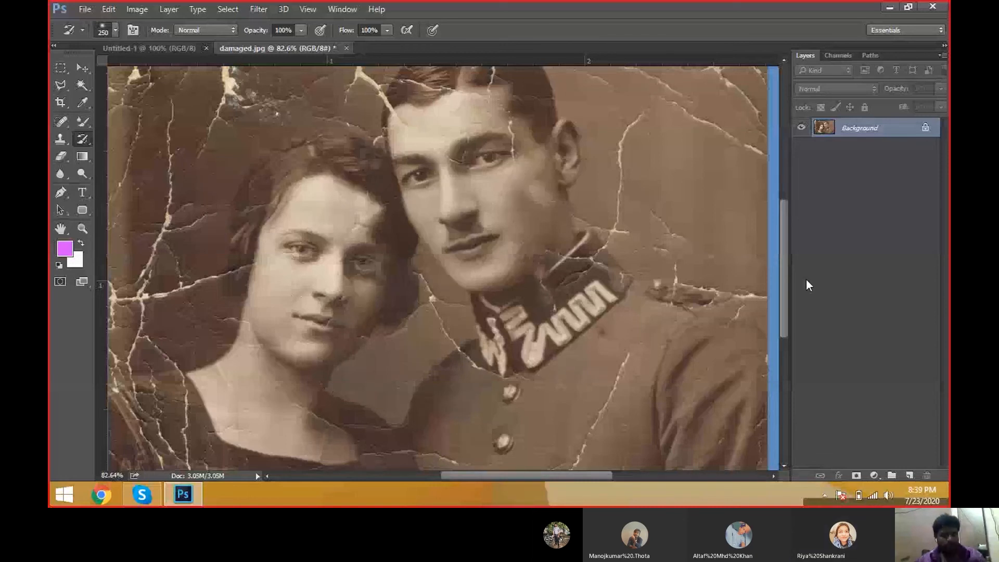
right_click(82, 139)
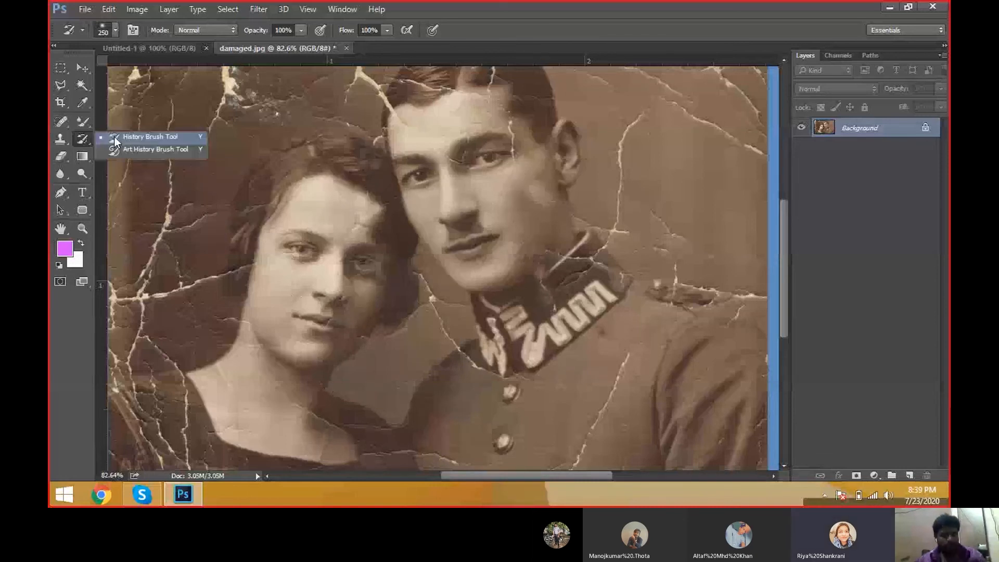
left_click(117, 136)
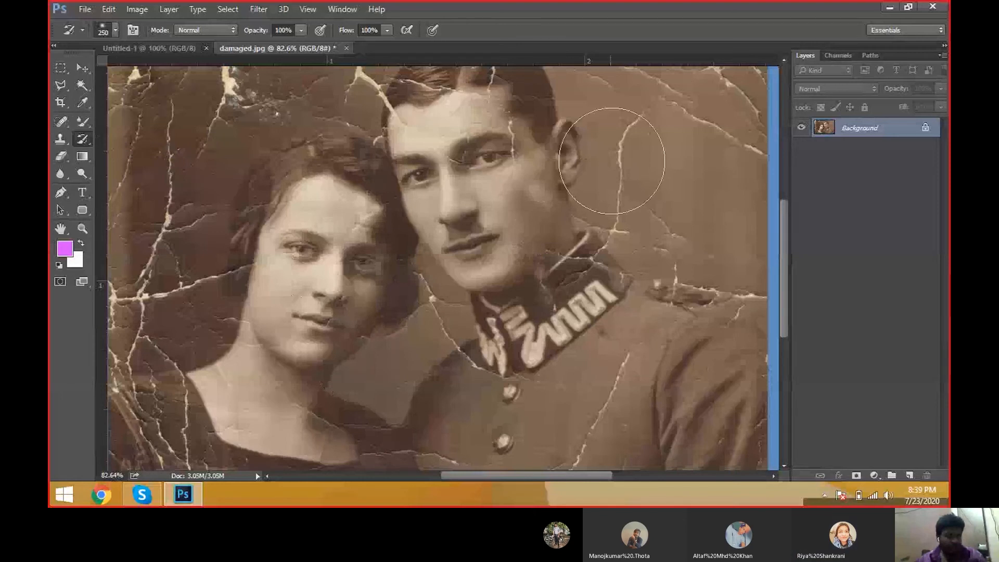
key("bracketright")
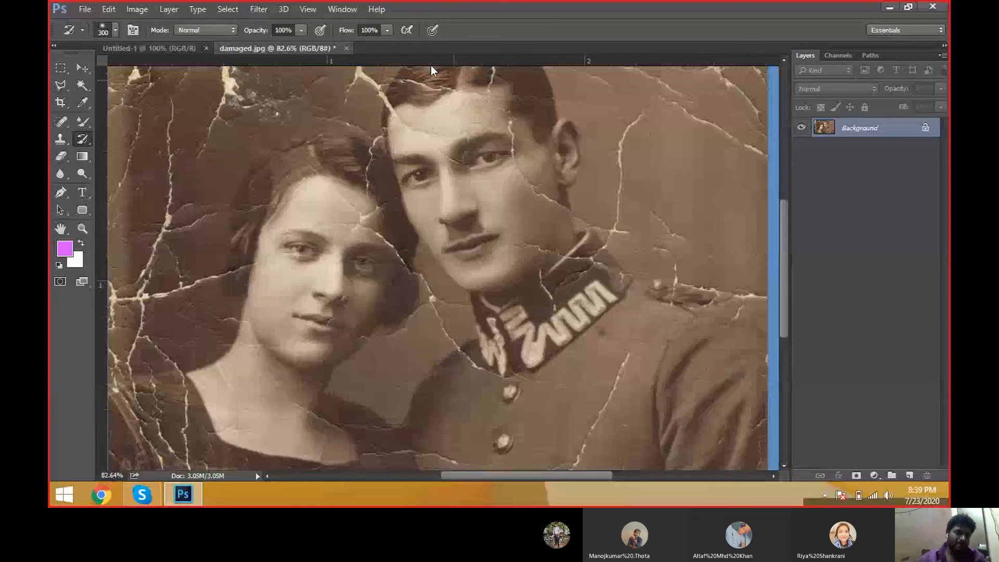
Step: Open the General preferences and review the Performance history and cache settings
left_click(97, 8)
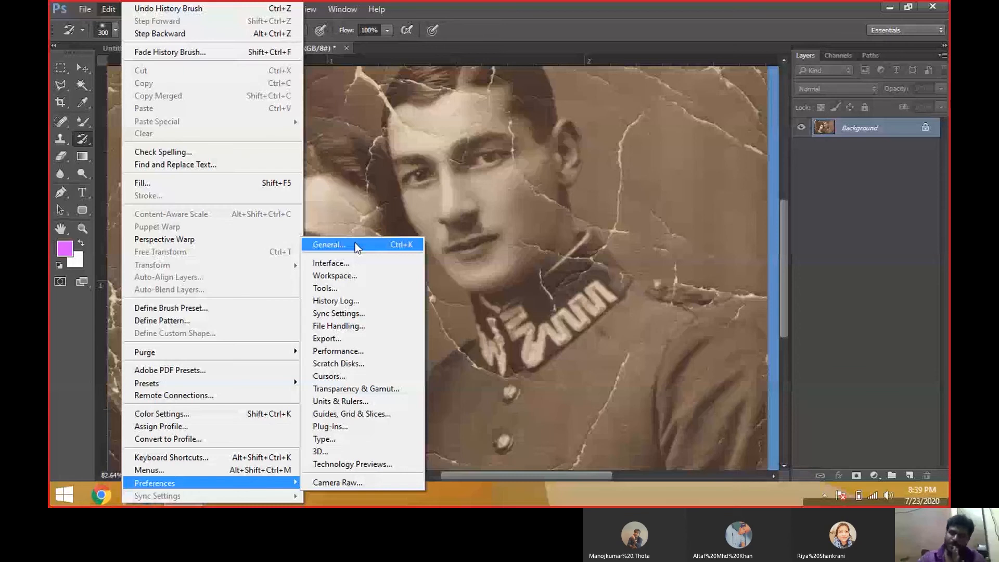
left_click(355, 243)
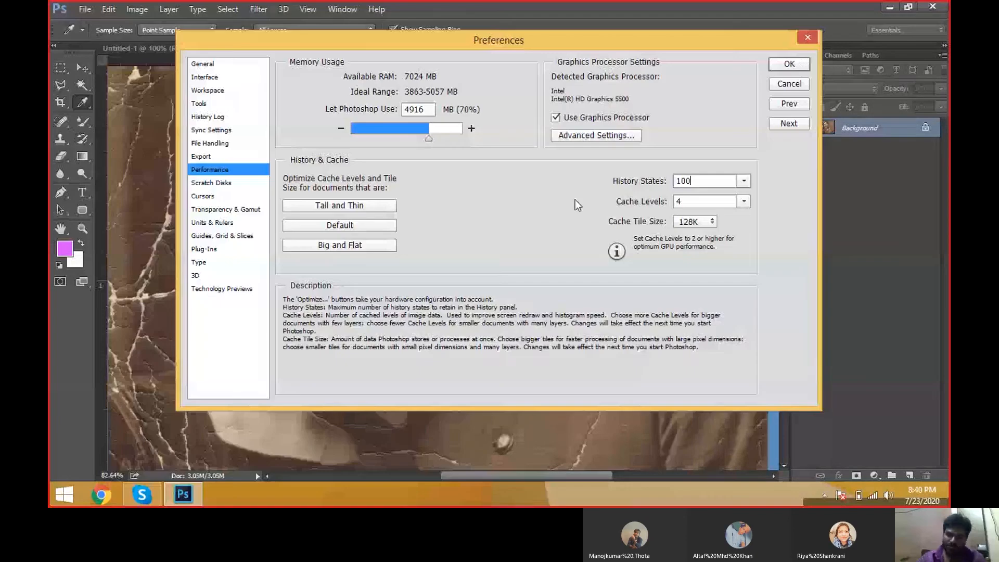
left_click(789, 64)
key("y")
scroll(590, 148, "down", 1)
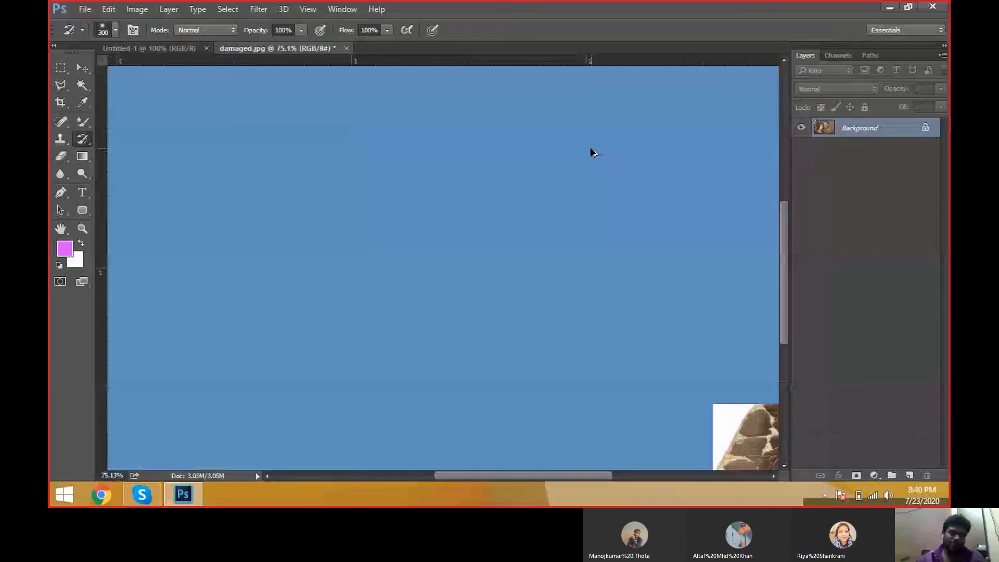
scroll(593, 152, "down", 2)
right_click(82, 139)
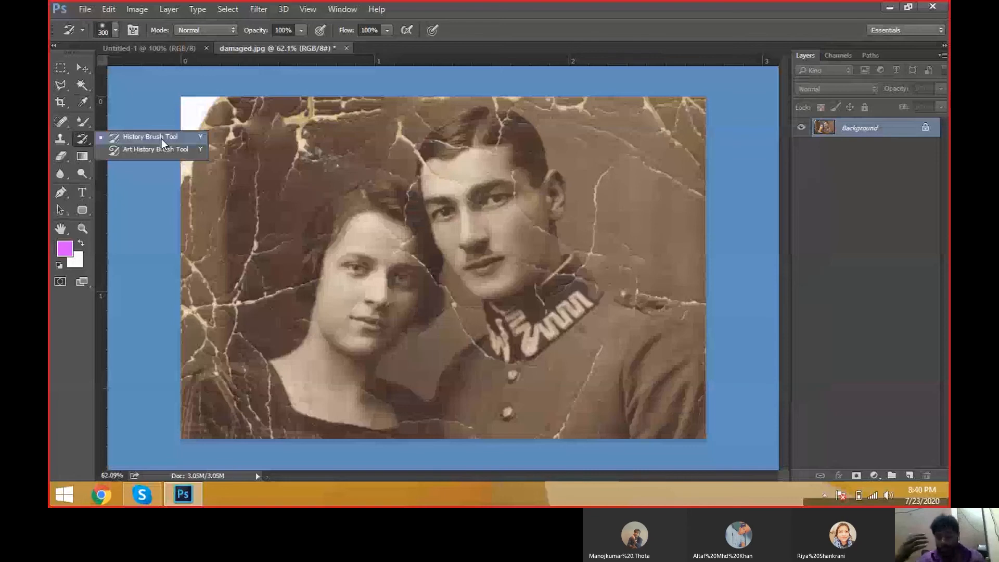
left_click(162, 137)
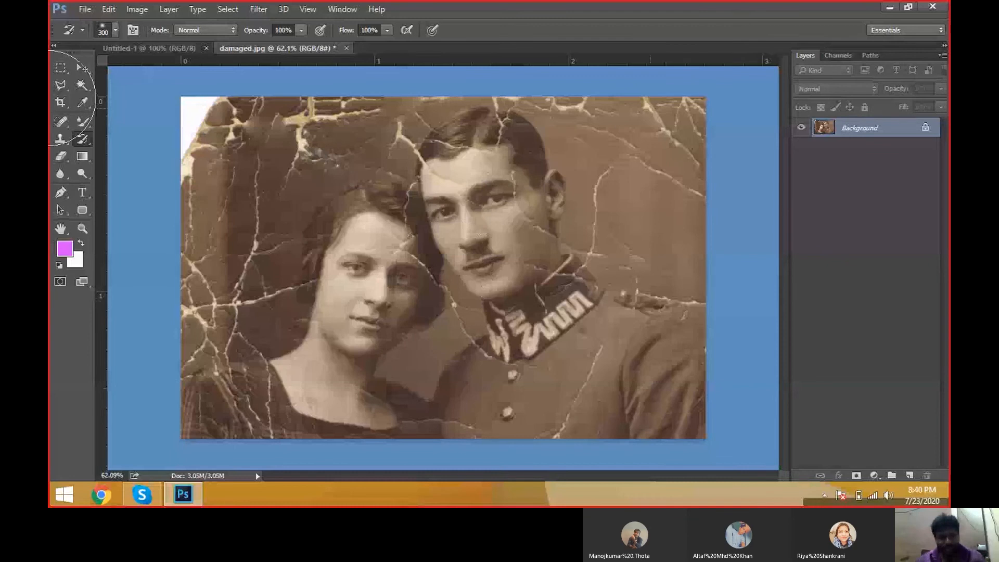
Step: Smear the faces by cloning across them with an enlarged Clone Stamp brush
left_click_drag(69, 136, 139, 138)
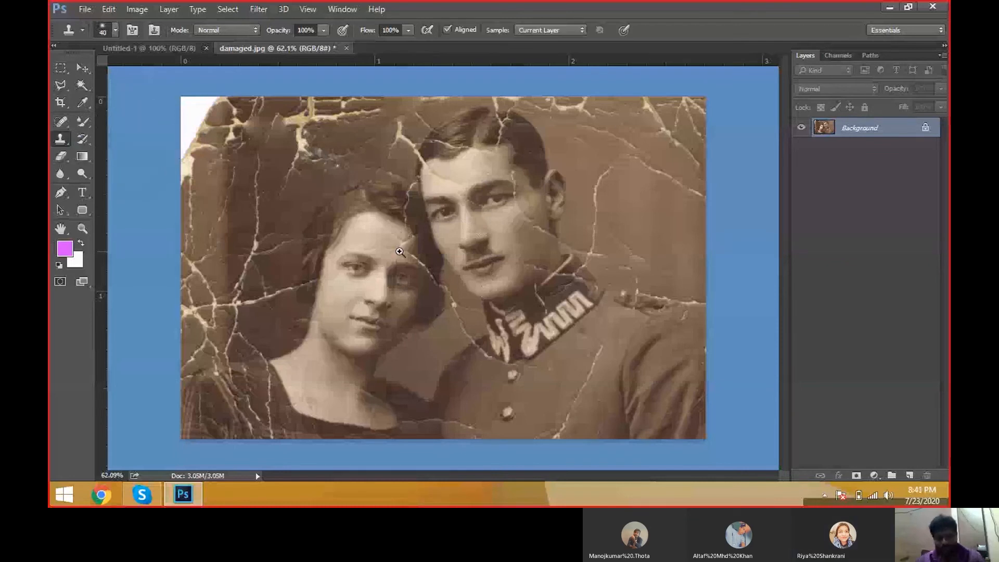
key("ctrl+plus")
key("bracketright")
key("bracketright")
key("bracketright")
left_click(346, 238, "alt")
mouse_move(412, 204)
left_mouse_down()
mouse_move(416, 236)
mouse_move(369, 301)
mouse_move(428, 221)
mouse_move(459, 256)
mouse_move(570, 264)
mouse_move(364, 234)
mouse_move(281, 264)
mouse_move(494, 216)
mouse_move(547, 333)
left_mouse_up()
Step: Paint over the smeared faces with the History Brush at 500 px to restore the photo
right_click(82, 139)
left_click(106, 136)
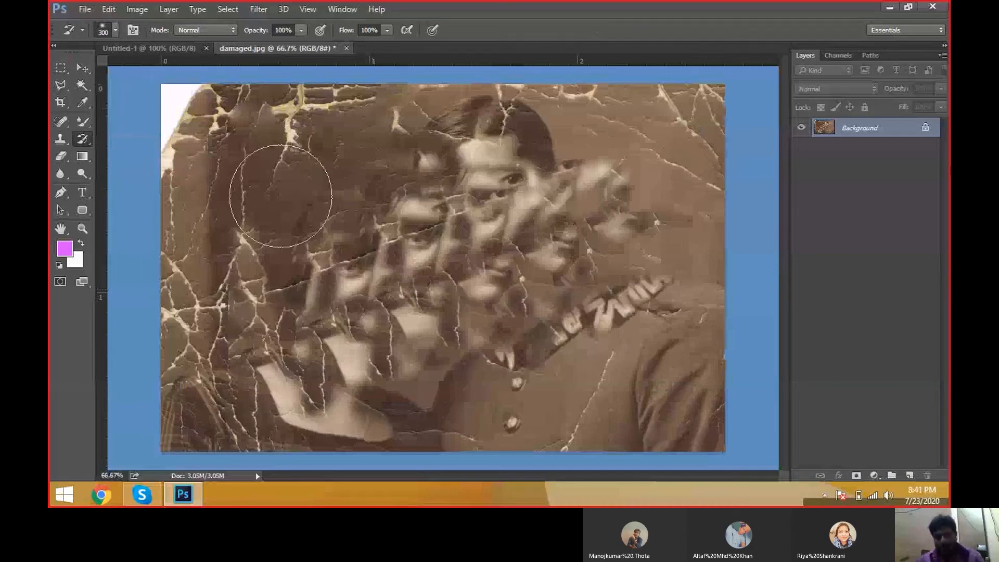
key("bracketright")
key("bracketright")
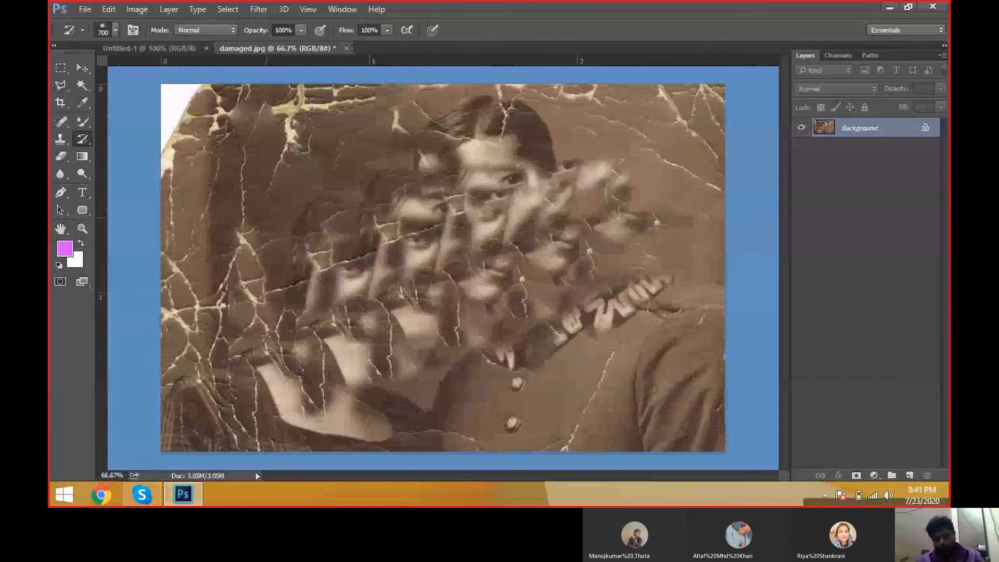
left_click_drag(274, 215, 575, 183)
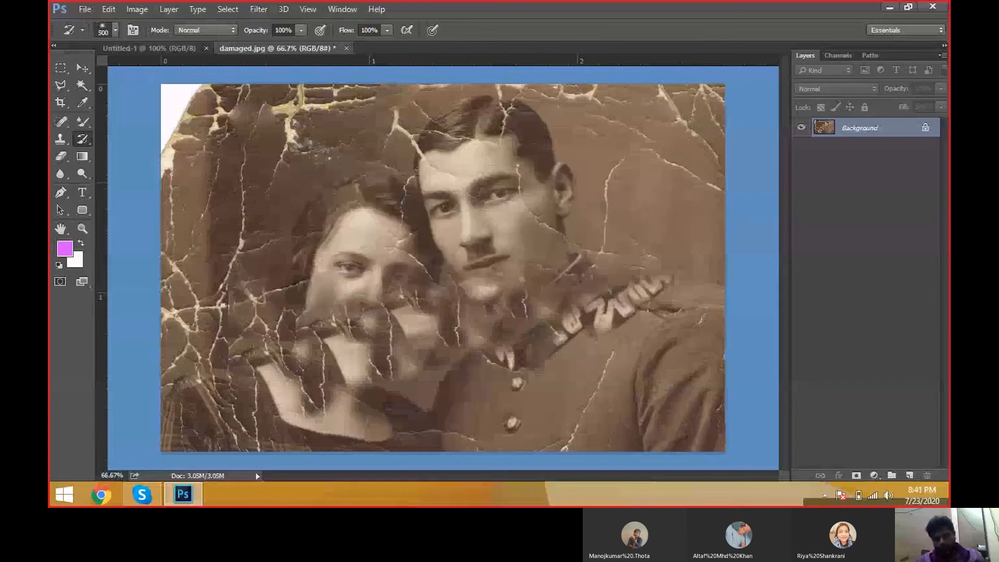
left_click_drag(604, 307, 281, 359)
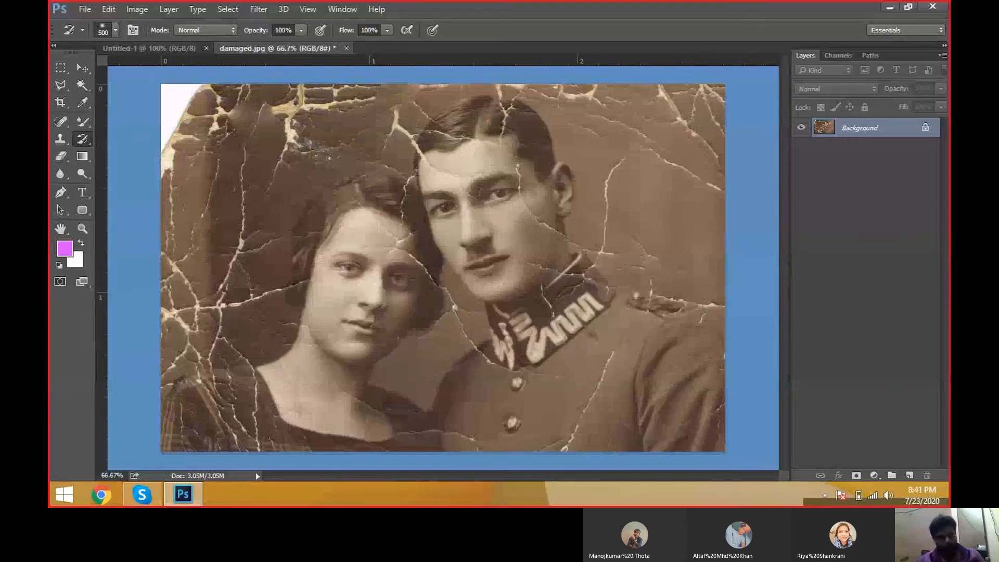
Step: Switch to the Art History Brush, enlarge it to 25 px, set its style to Dab, and paint over both faces
right_click(83, 143)
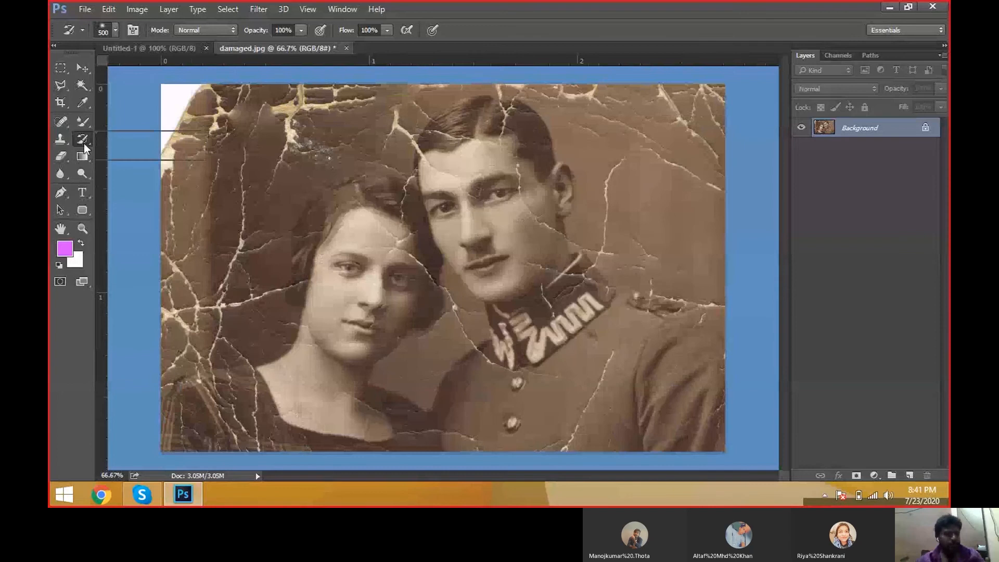
left_click(114, 150)
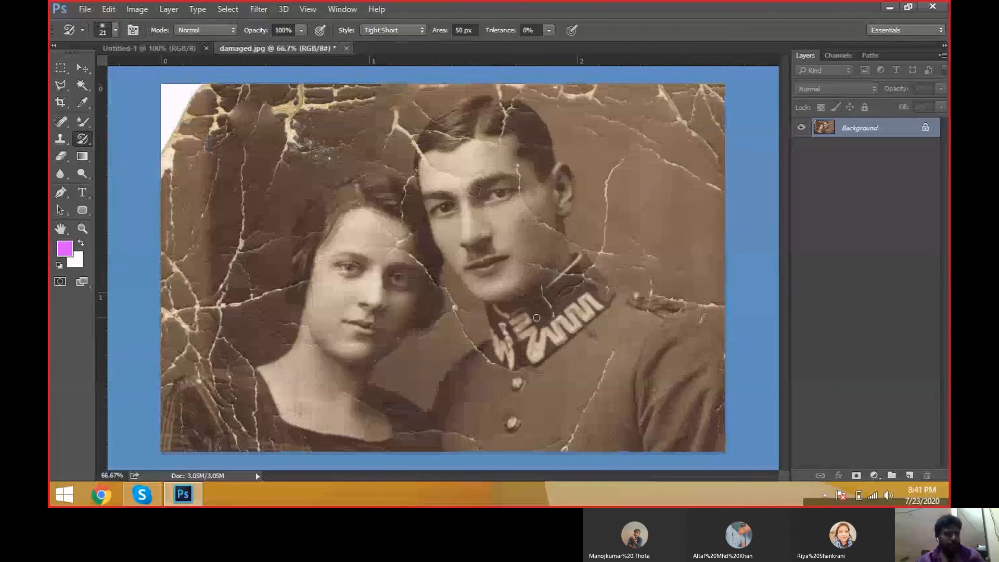
key("bracketright")
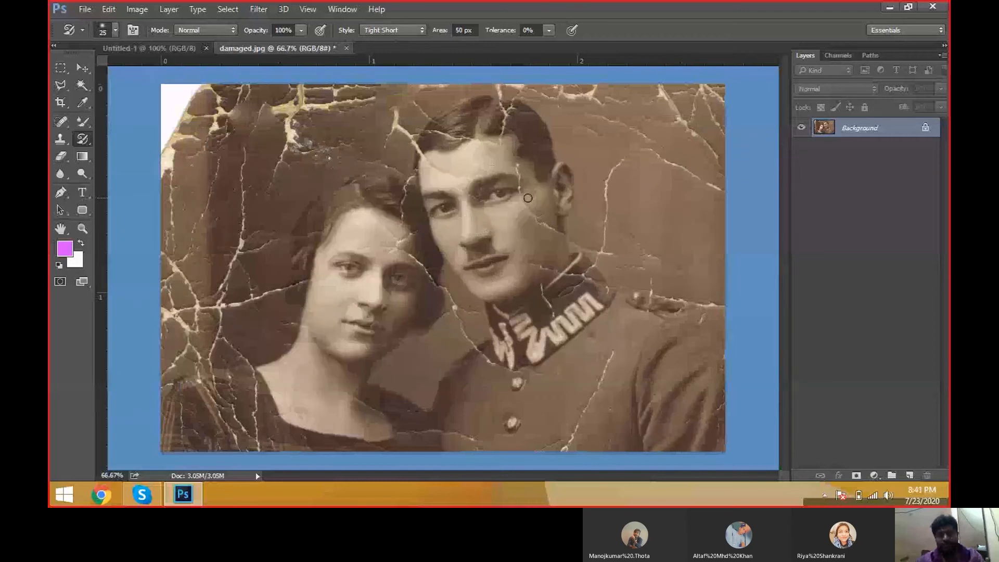
left_click(392, 30)
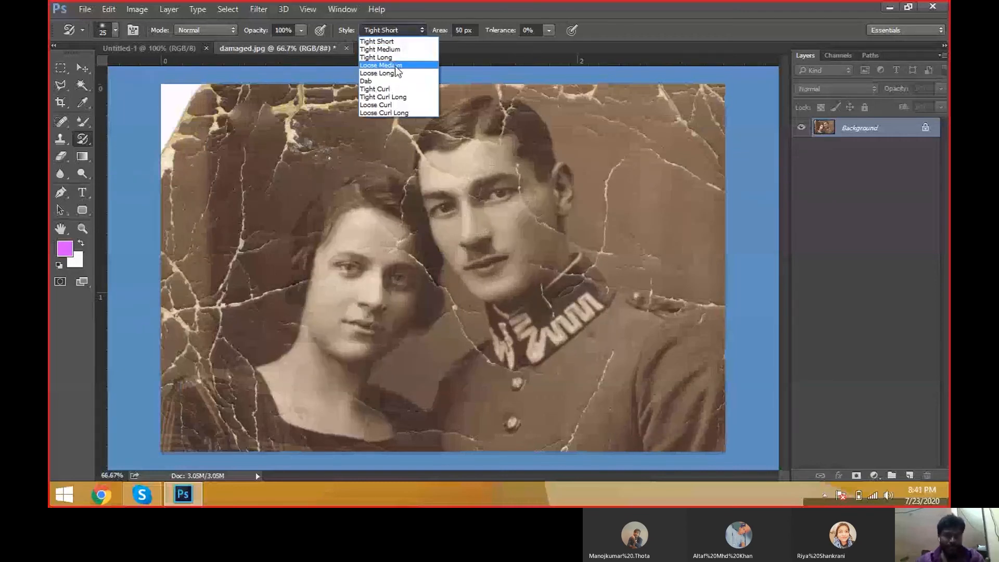
left_click(387, 81)
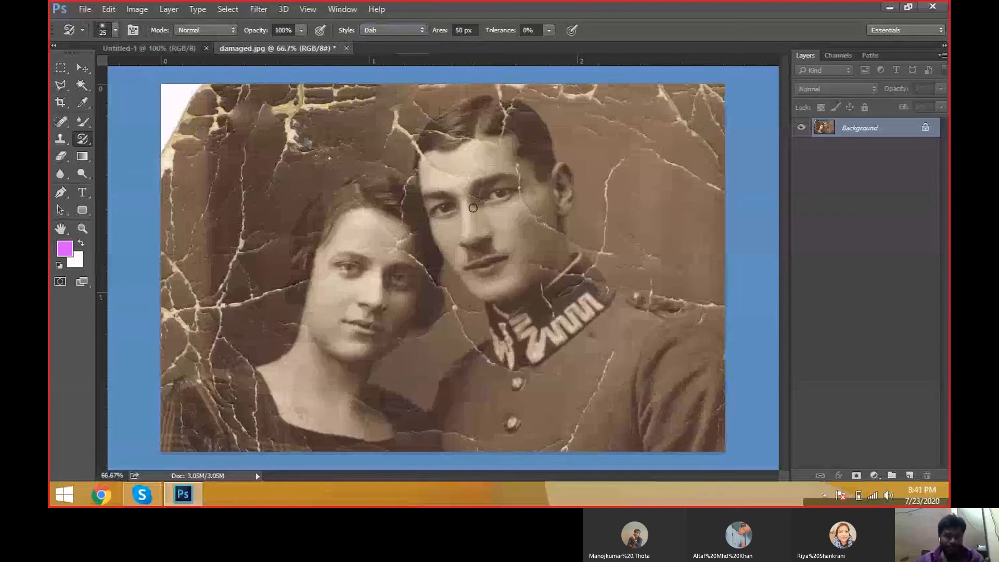
mouse_move(486, 185)
left_mouse_down()
mouse_move(515, 275)
mouse_move(440, 206)
mouse_move(464, 154)
left_mouse_up()
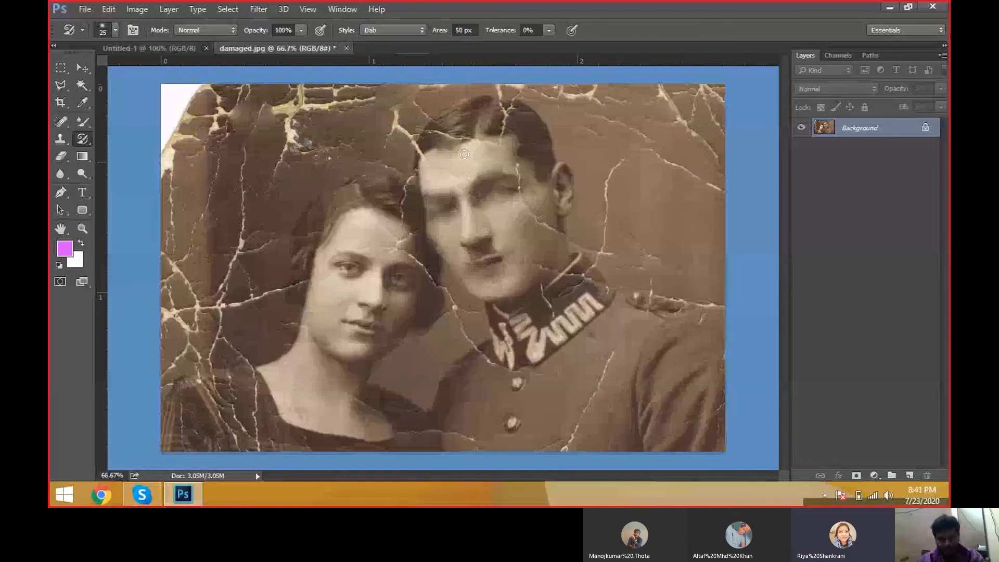
mouse_move(464, 154)
left_mouse_down()
mouse_move(484, 250)
mouse_move(350, 345)
mouse_move(416, 271)
mouse_move(384, 238)
mouse_move(345, 319)
mouse_move(349, 239)
mouse_move(364, 291)
mouse_move(388, 278)
left_mouse_up()
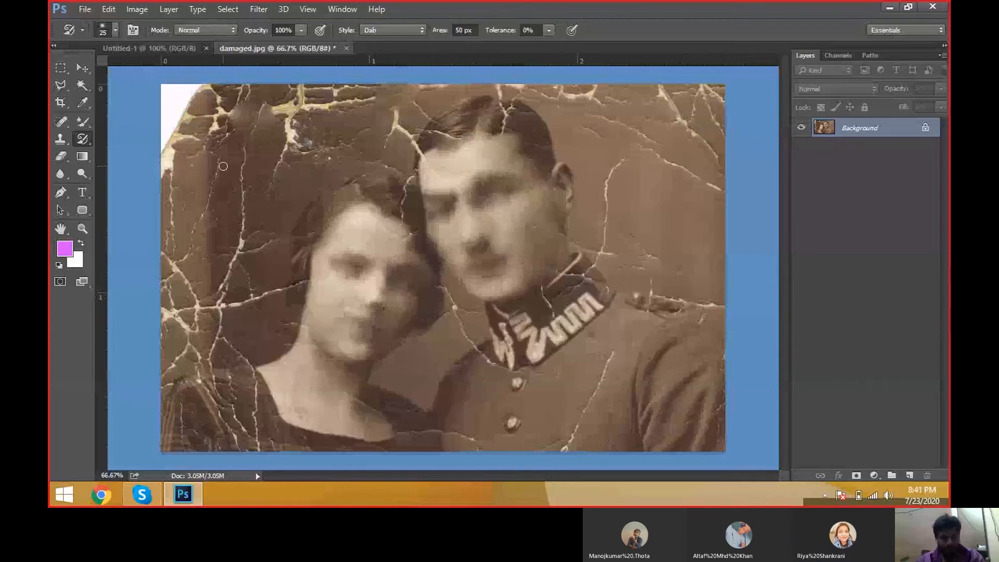
Step: Switch back to the History Brush and paint over the faces to restore them
right_click(86, 136)
left_click(113, 138)
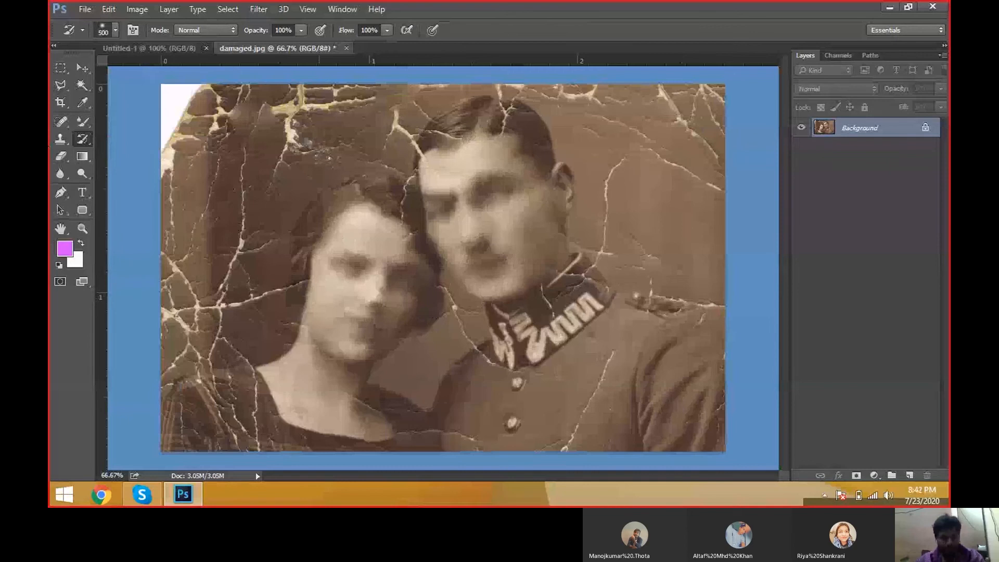
left_click_drag(365, 307, 497, 197)
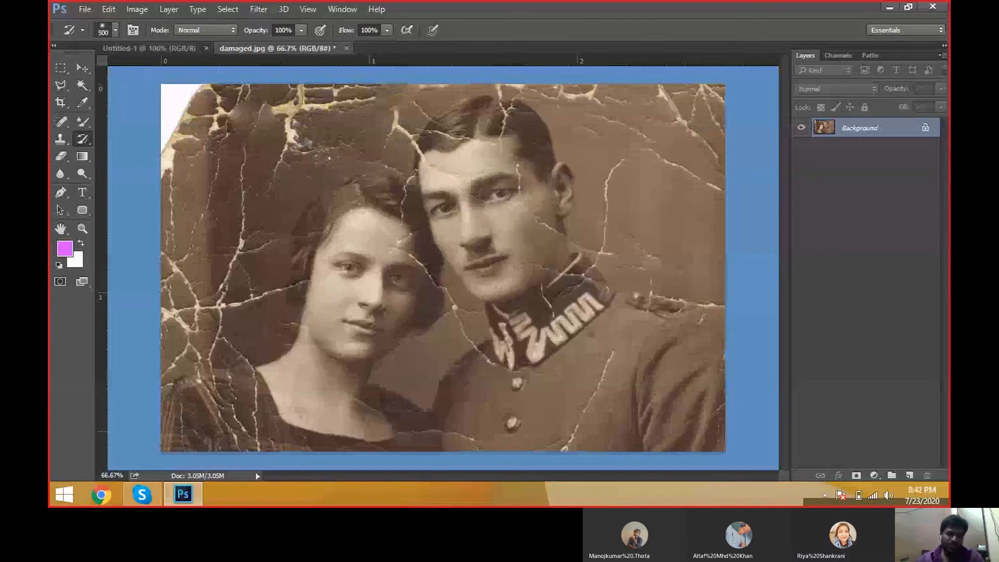
Step: Switch to the Art History Brush, set its style to Tight Short, and paint across the faces
key("shift+y")
left_click(393, 30)
left_click(382, 42)
mouse_move(442, 276)
left_mouse_down()
mouse_move(200, 377)
mouse_move(408, 135)
left_mouse_up()
Step: Set the Art History style to Tight Curl Long, enlarge the brush to 80 px, and paint swirls across the photo
left_click(381, 30)
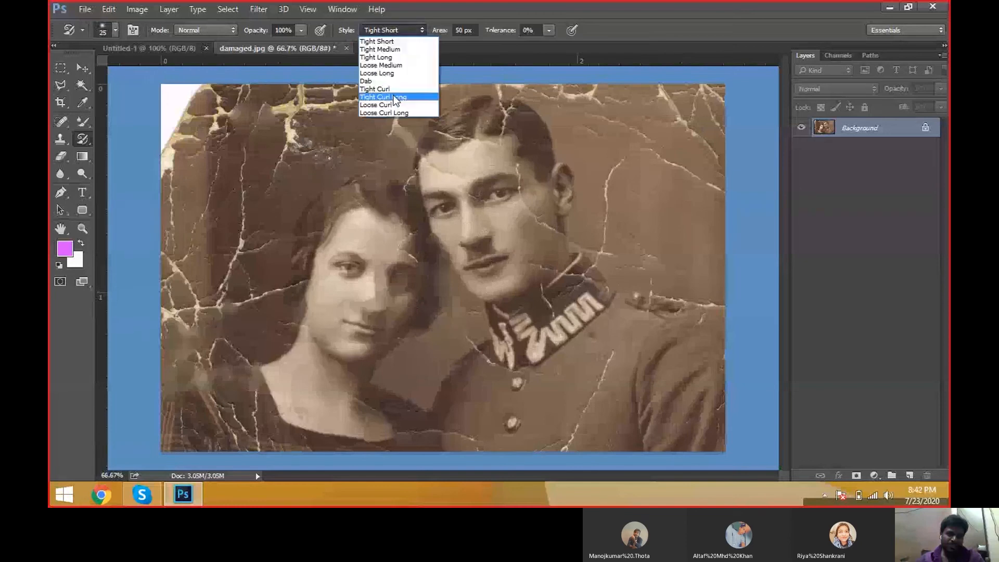
left_click(396, 97)
mouse_move(416, 208)
left_mouse_down()
mouse_move(426, 314)
mouse_move(272, 468)
mouse_move(334, 347)
mouse_move(583, 403)
mouse_move(572, 208)
mouse_move(666, 364)
left_mouse_up()
left_click_drag(615, 131, 349, 192)
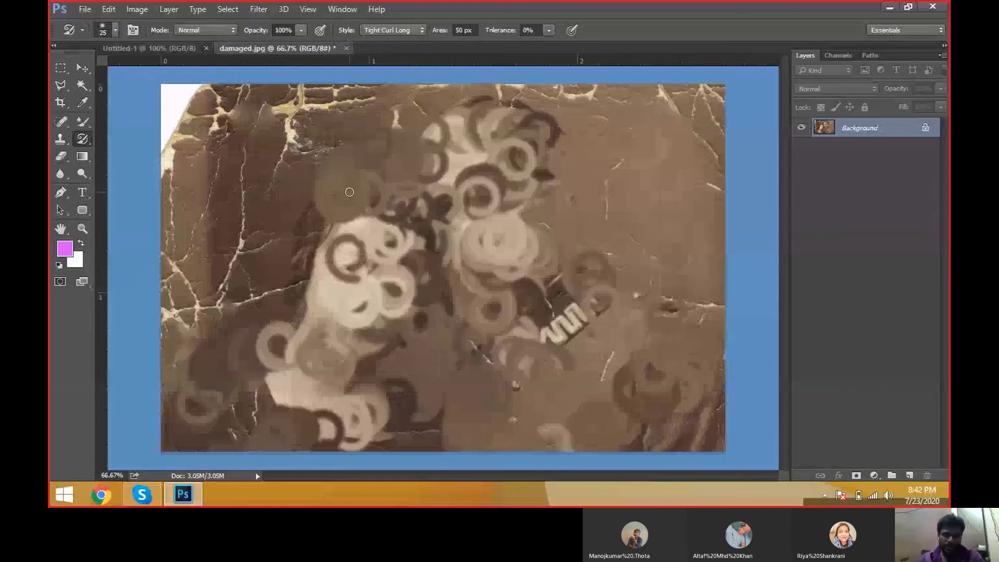
key("bracketright")
key("bracketright")
key("bracketright")
key("bracketright")
key("bracketright")
key("bracketright")
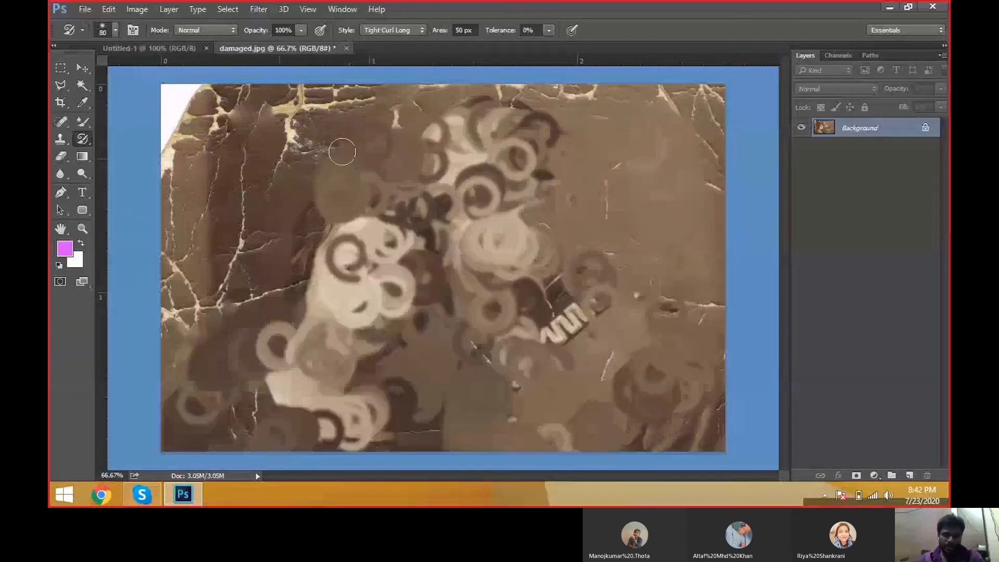
mouse_move(341, 152)
left_mouse_down()
mouse_move(738, 118)
mouse_move(607, 453)
mouse_move(372, 342)
mouse_move(249, 208)
left_mouse_up()
Step: Switch to the History Brush and paint over the whole photo to restore it
right_click(81, 141)
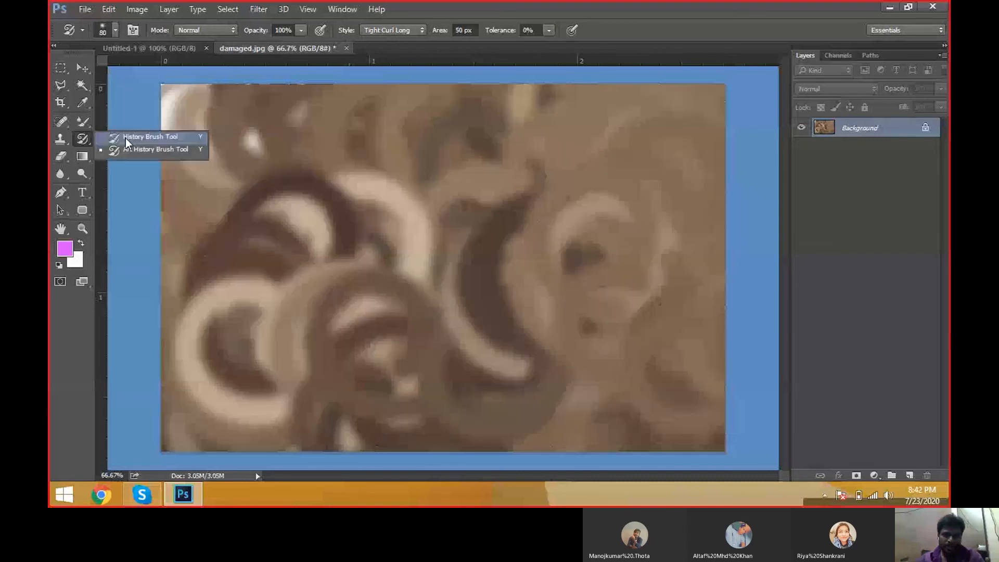
left_click(126, 138)
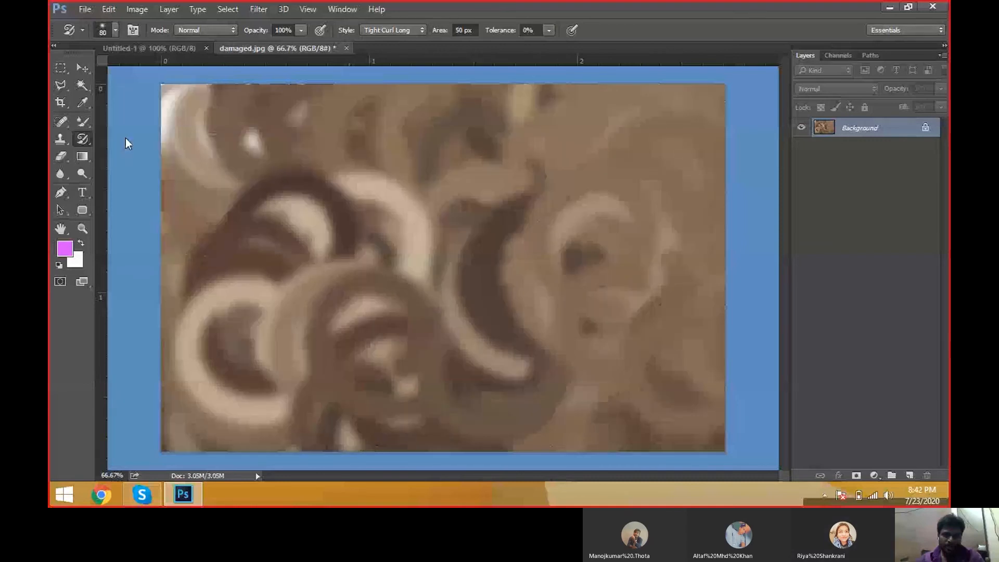
mouse_move(126, 138)
left_mouse_down()
mouse_move(223, 150)
mouse_move(487, 138)
mouse_move(641, 178)
left_mouse_up()
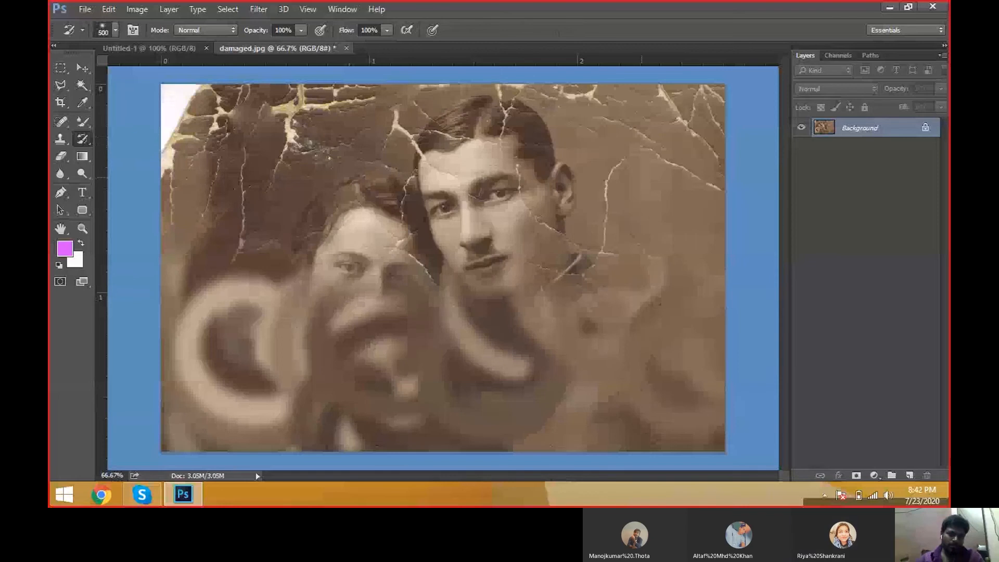
left_click_drag(641, 177, 606, 414)
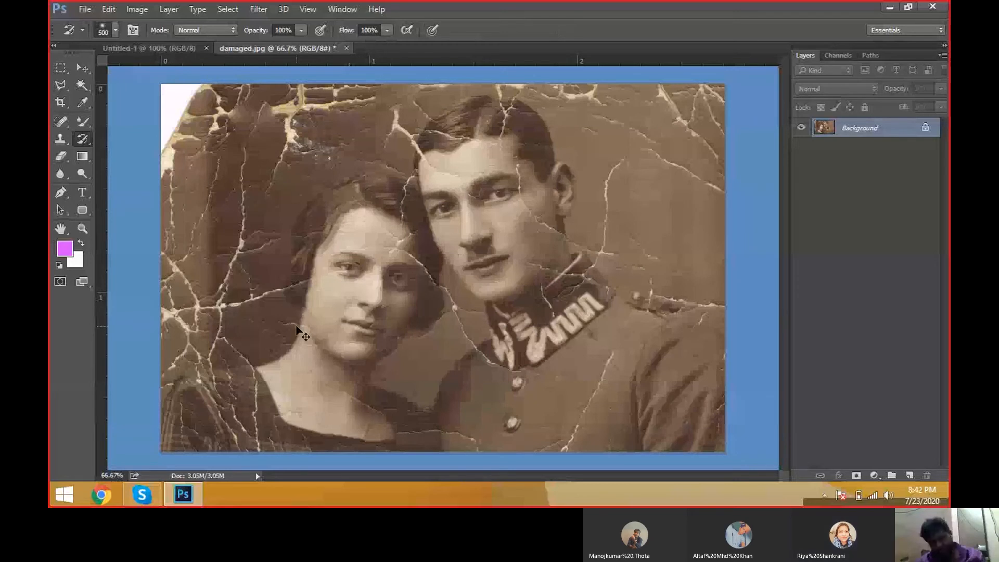
Step: Create a new 8 × 6 inch, 72 ppi document with the default settings and choose the Move tool
key("ctrl+n")
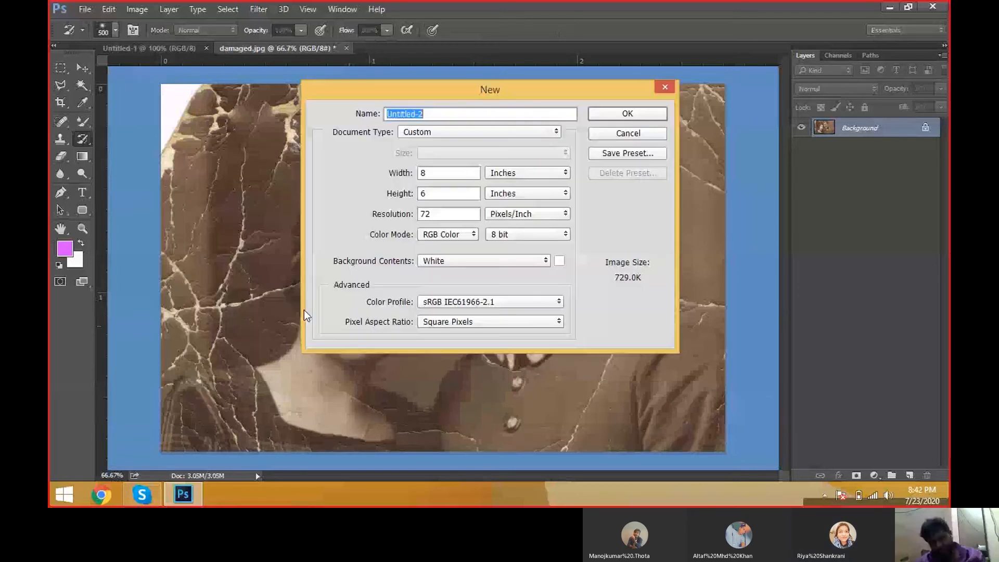
left_click(630, 114)
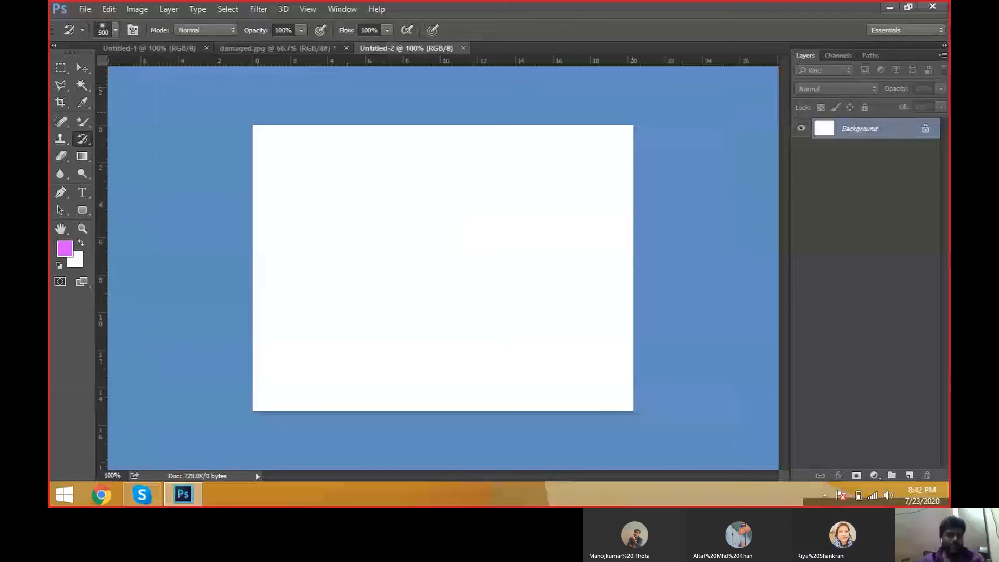
key("v")
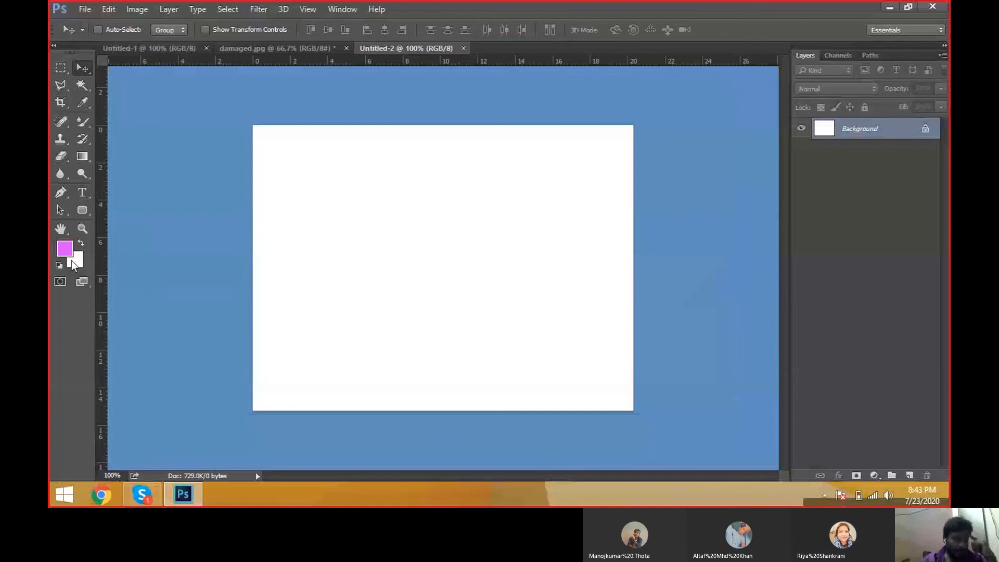
Step: Set the background colour to red in the colour picker
left_click(76, 260)
left_click(494, 119)
left_click(629, 107)
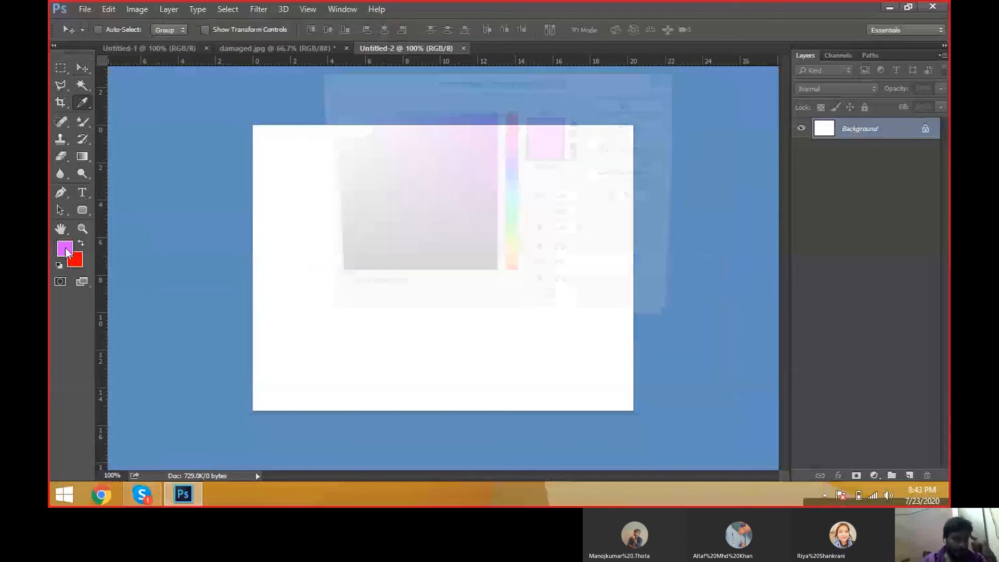
Step: Set the foreground colour to #cc00ff and fill the new canvas with it
left_click(64, 249)
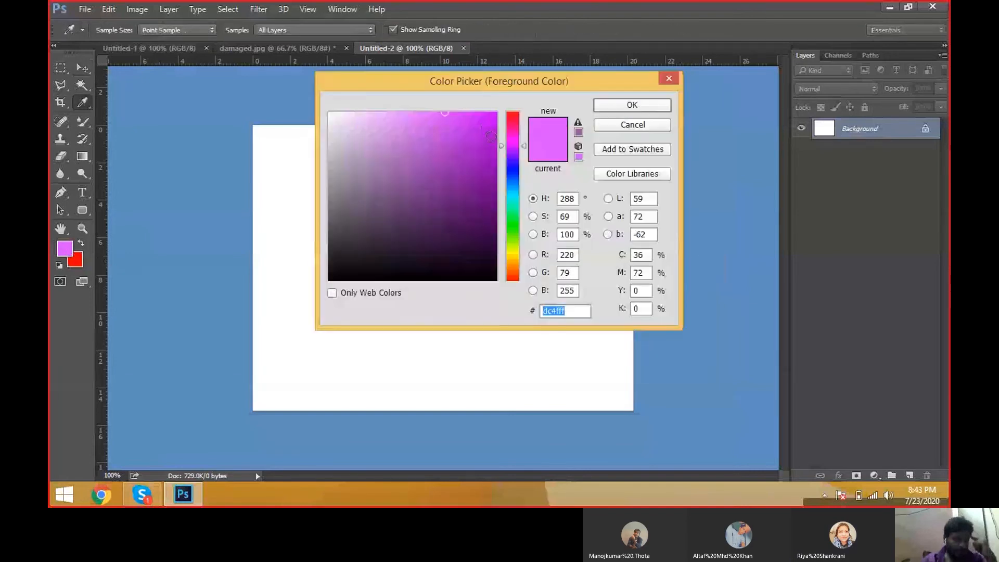
left_click(495, 112)
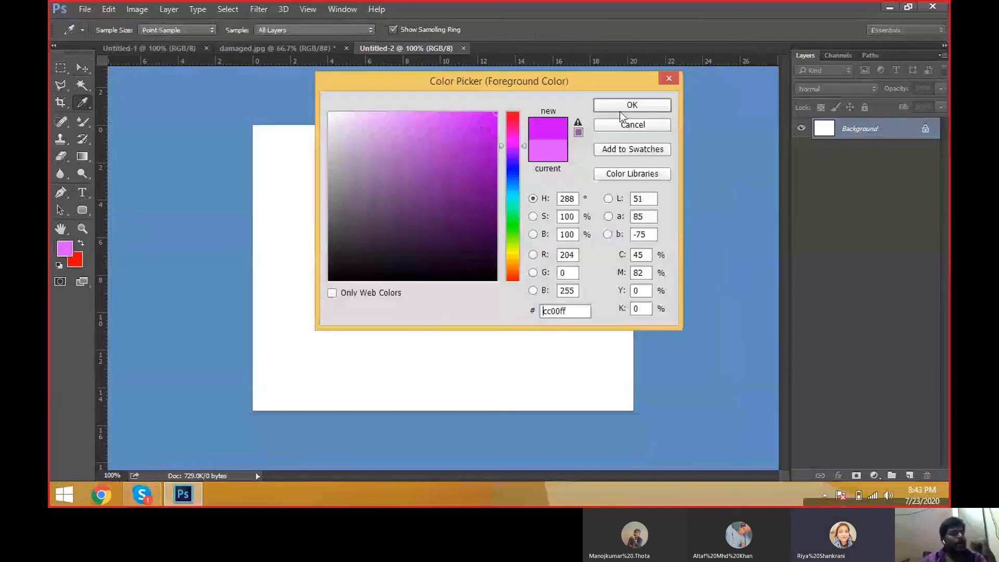
left_click(620, 110)
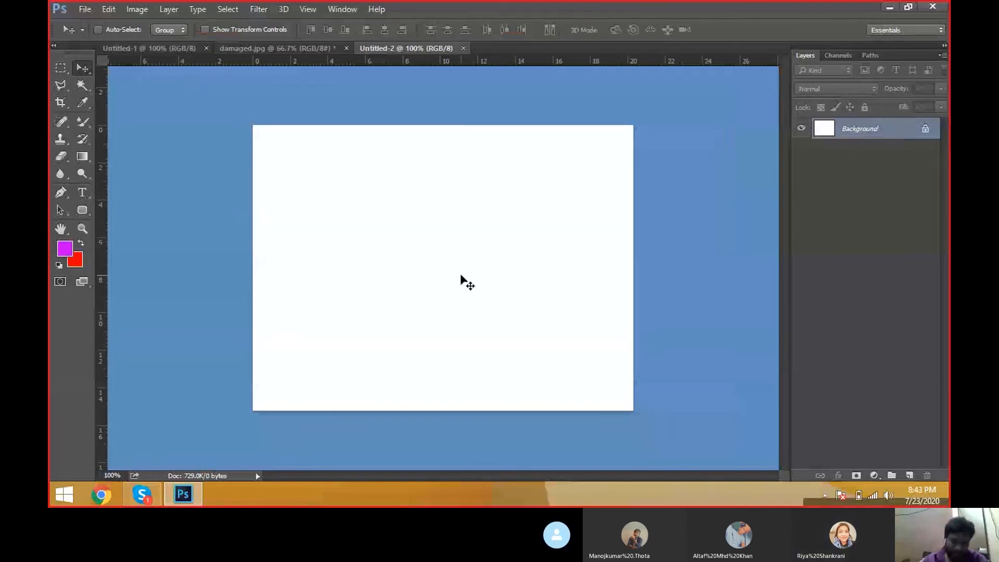
key("alt+BackSpace")
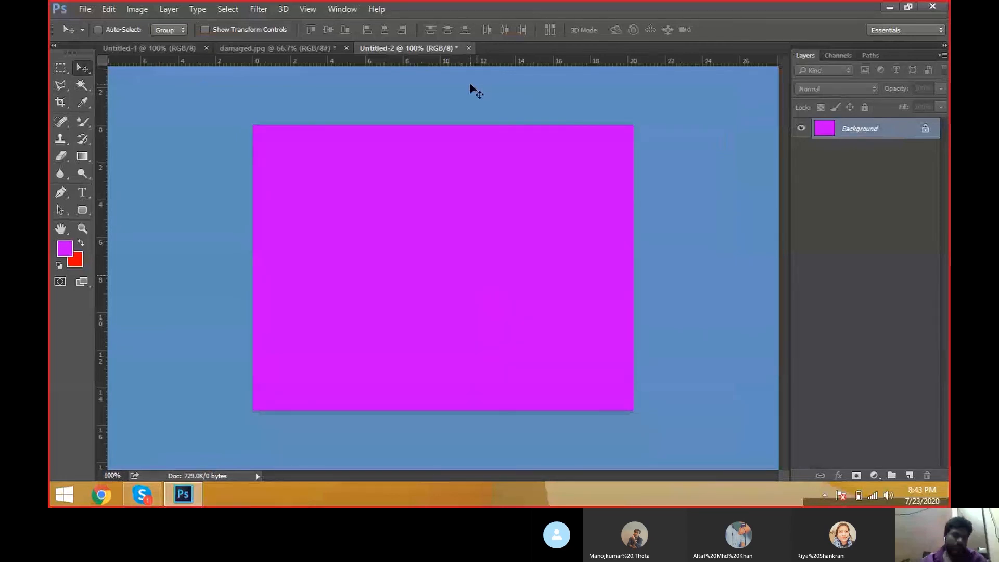
left_click(85, 9)
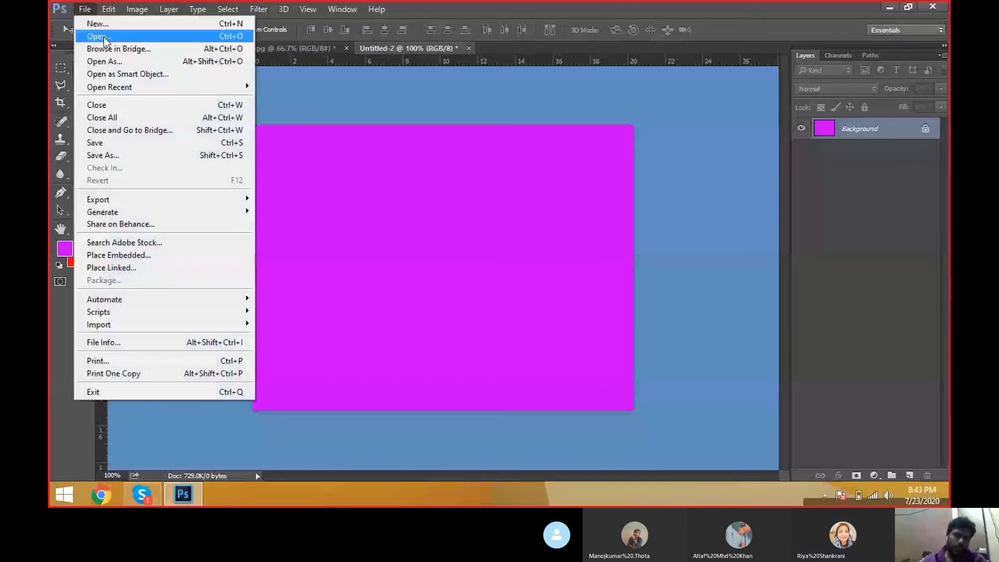
left_click(344, 96)
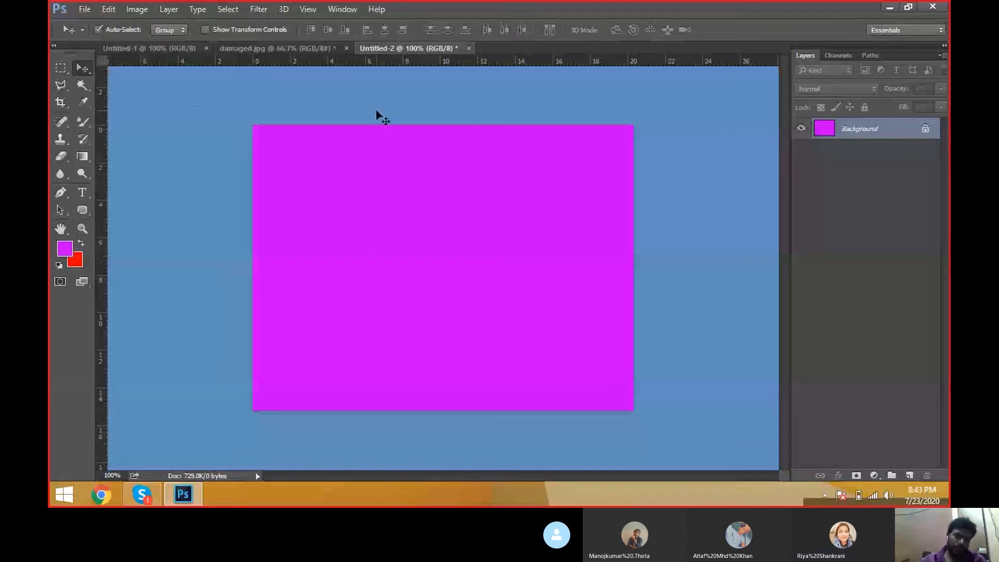
key("ctrl+o")
key("Escape")
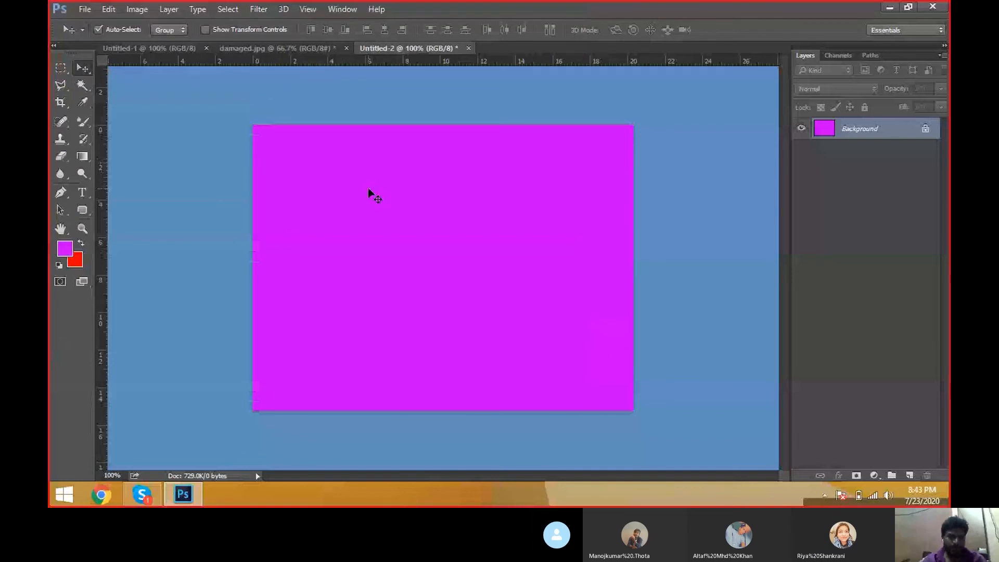
key("ctrl+o")
key("Escape")
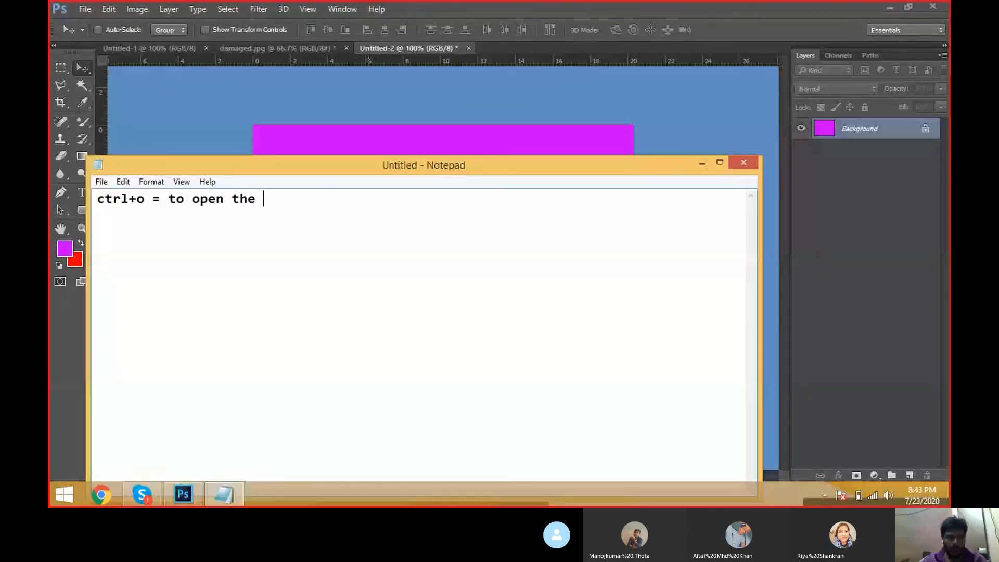
Step: In Notepad, write the note "ctrl+o = to open the image and saved documents" and minimise it
type("image and sadoc")
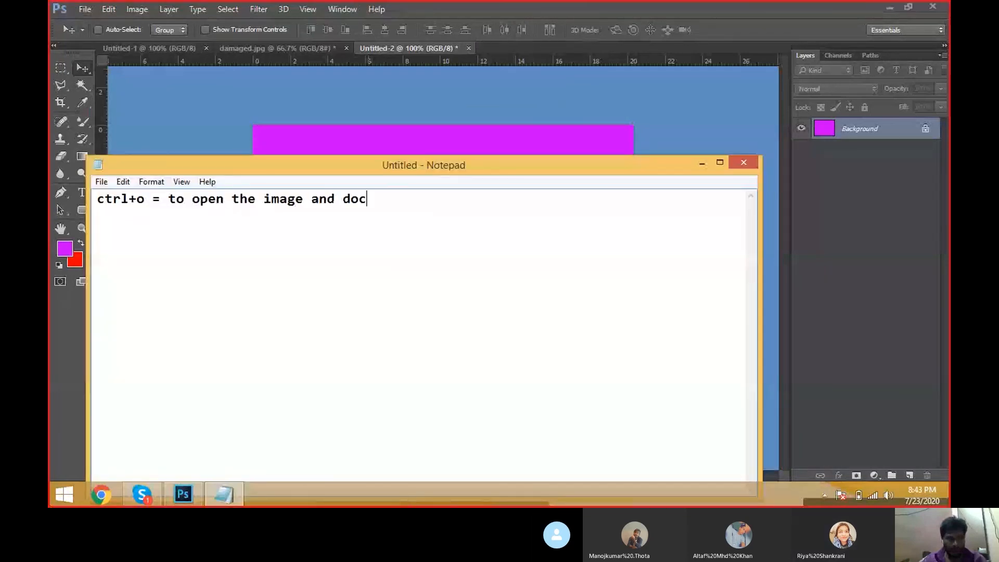
type("uments")
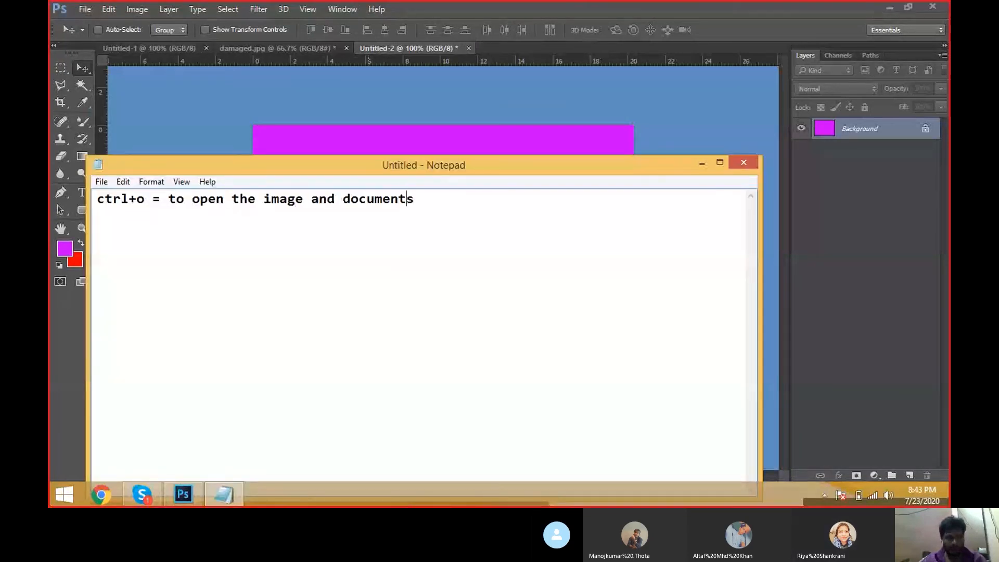
key("Left")
key("Left")
key("Left")
key("Left")
key("Left")
key("Left")
key("Left")
key("Left")
key("Left")
type("saved")
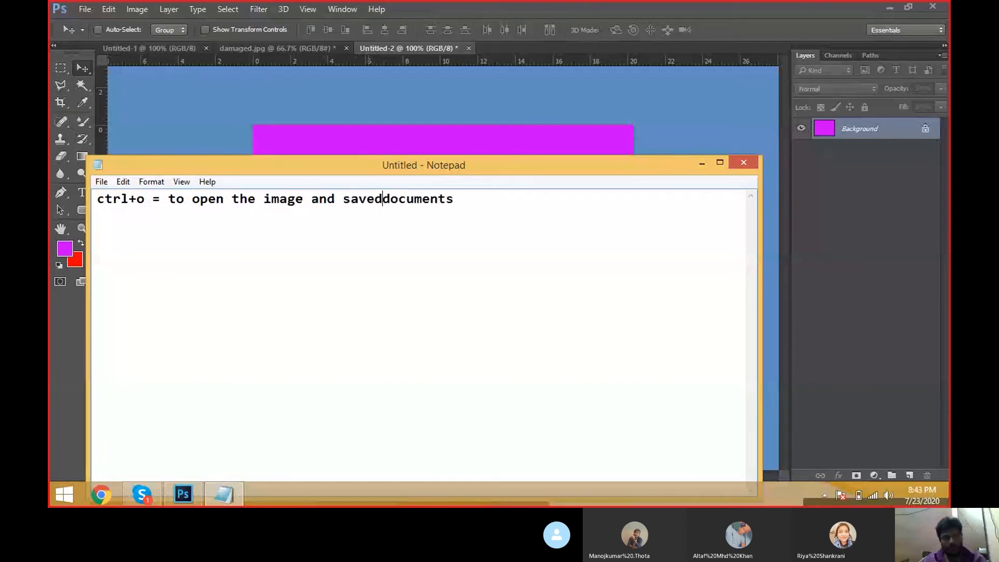
left_click(713, 148)
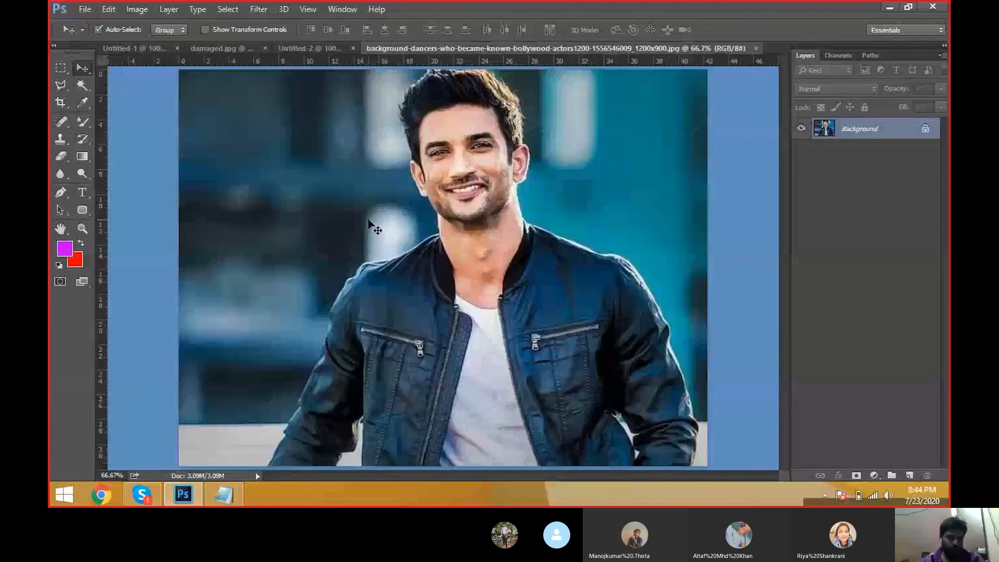
Step: Switch to the Polygonal Lasso Tool and, zoomed in on the photo, start outlining the man from the lower left sleeve up to the left shoulder
key("ctrl+minus")
left_click_drag(60, 85, 92, 94)
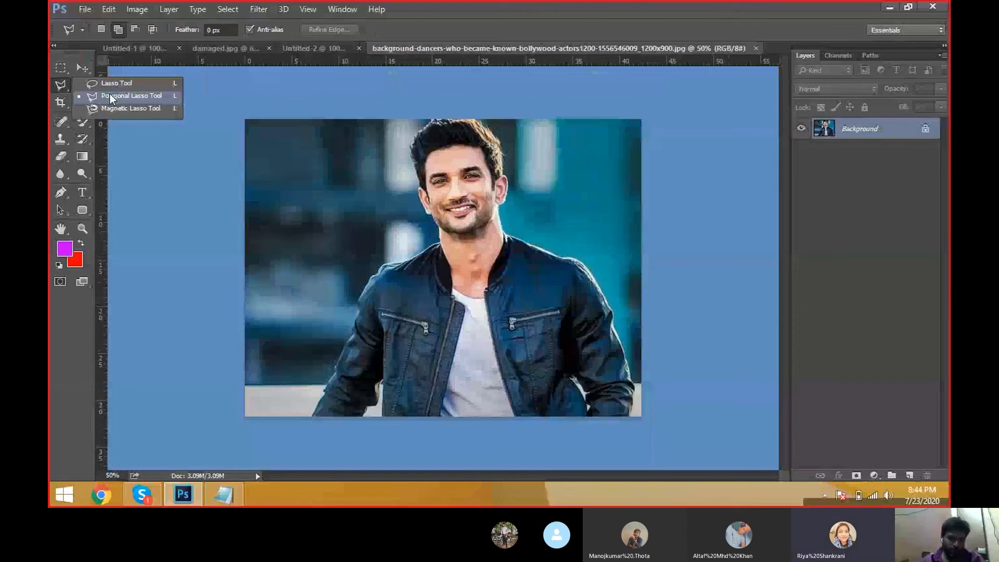
left_click(110, 95)
key("ctrl+plus")
key("ctrl+plus")
key("ctrl+plus")
key("ctrl+r")
left_click_drag(333, 302, 388, 208)
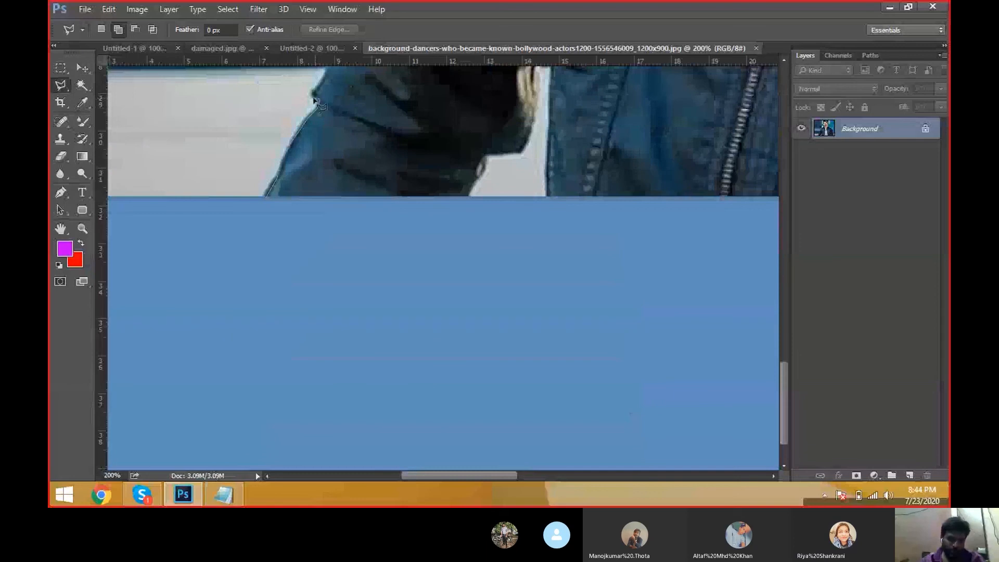
left_click(314, 95)
key("space")
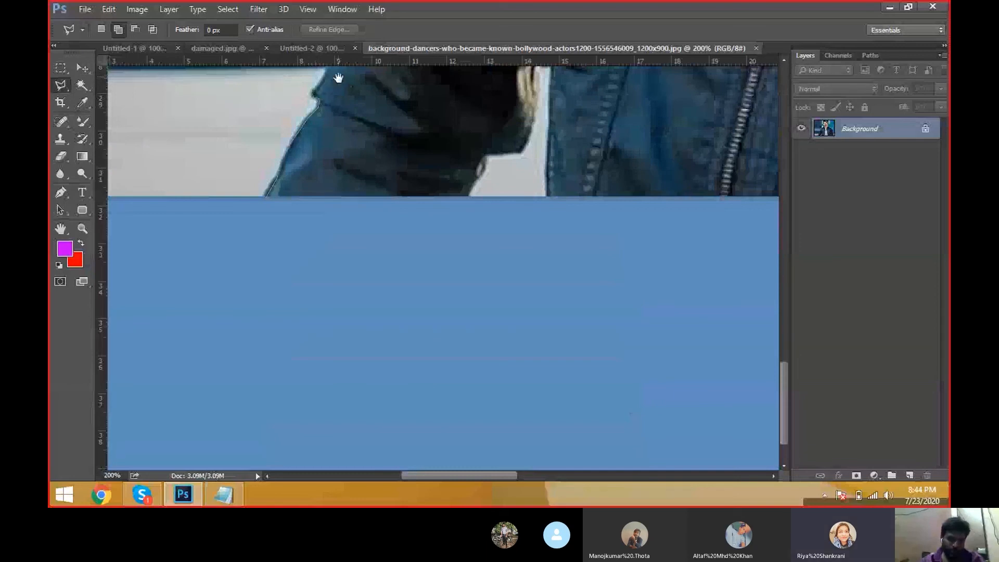
left_click_drag(338, 79, 334, 249)
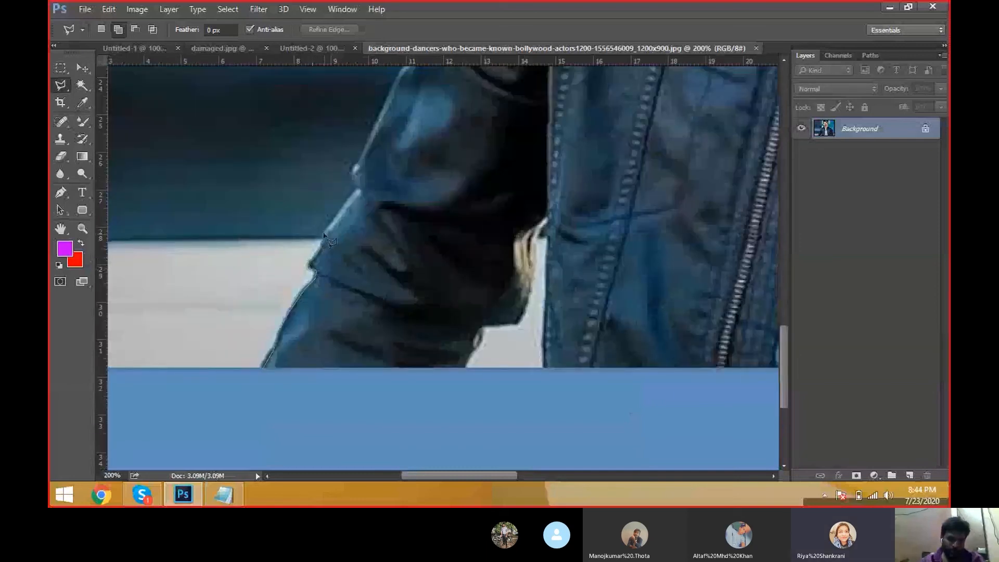
left_click(323, 234)
left_click(360, 192)
left_click(353, 170)
key("space")
mouse_move(366, 154)
left_mouse_down()
mouse_move(364, 214)
mouse_move(316, 363)
left_mouse_up()
left_click(344, 285)
left_click(360, 265)
left_click(375, 228)
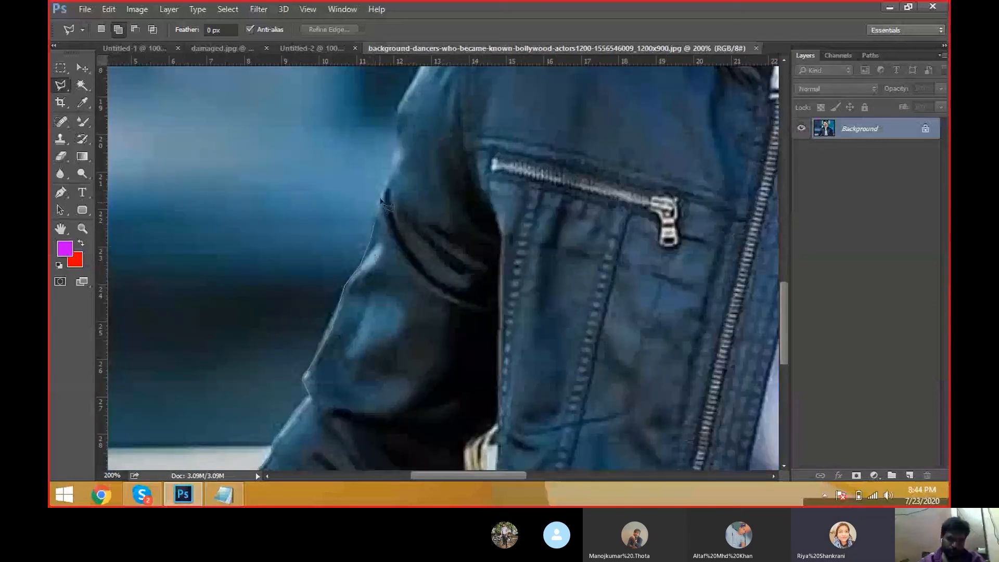
key("space")
left_click_drag(402, 170, 406, 279)
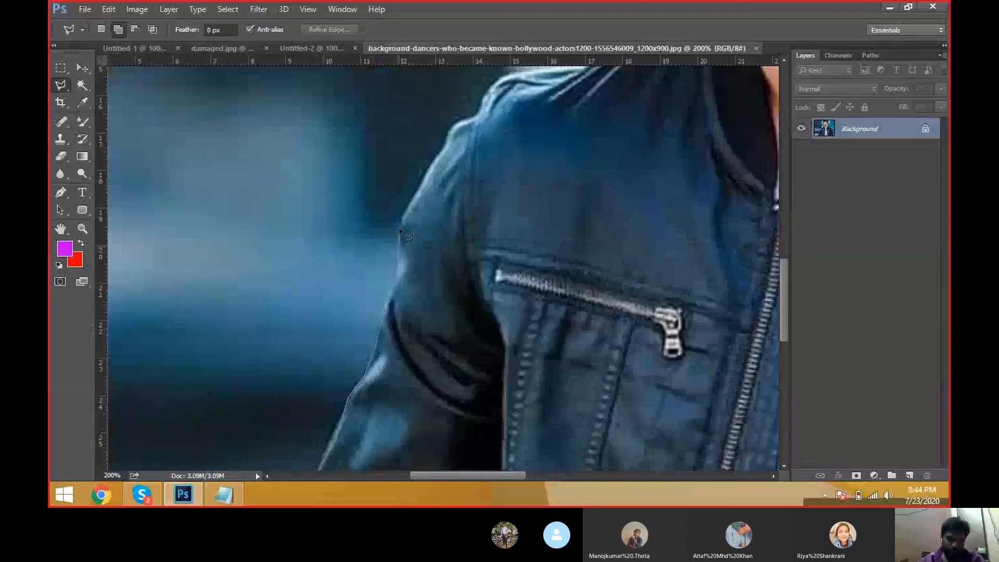
left_click(409, 198)
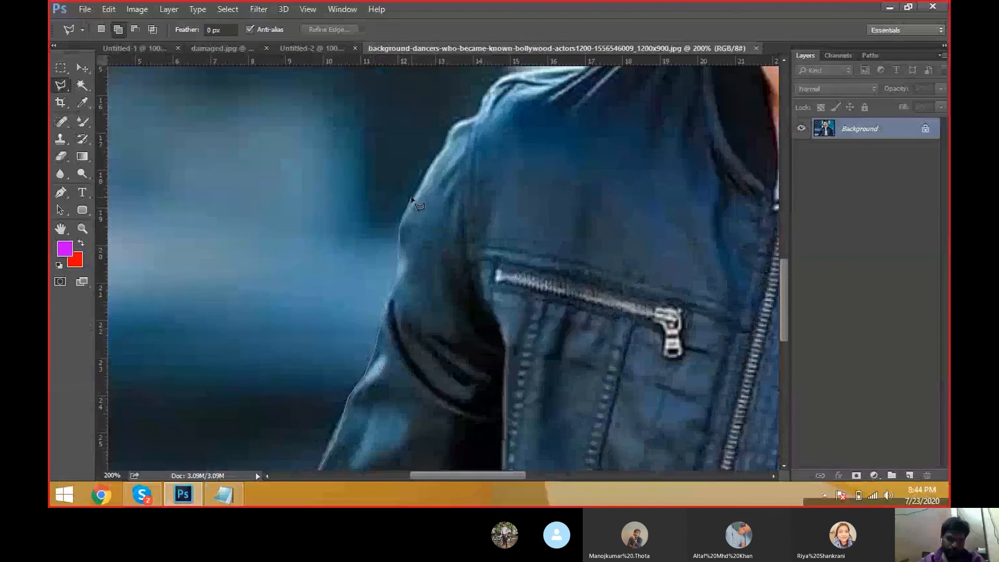
left_click(448, 137)
left_click(476, 119)
left_click(502, 79)
left_click_drag(491, 123, 389, 314)
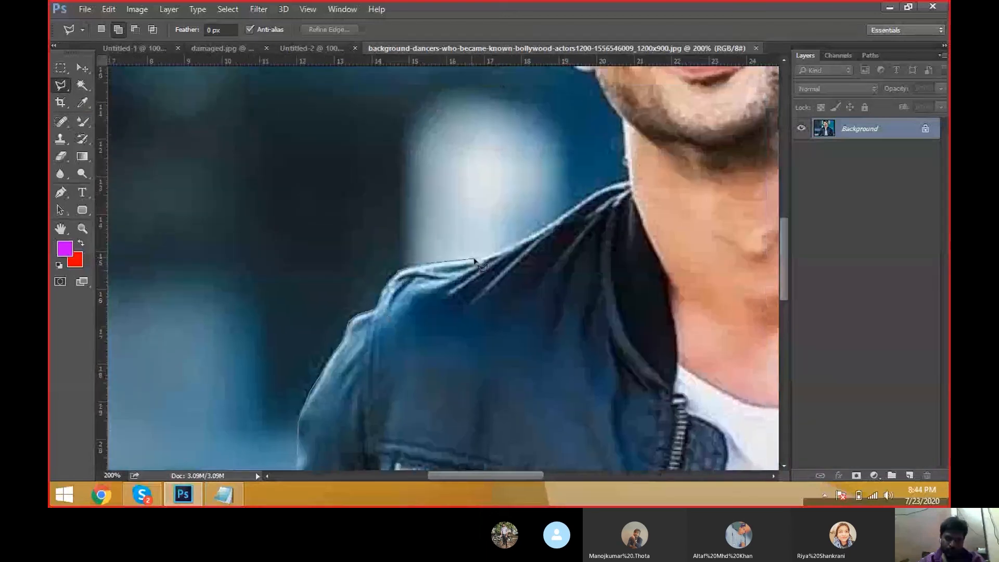
left_click(476, 259)
left_click(511, 250)
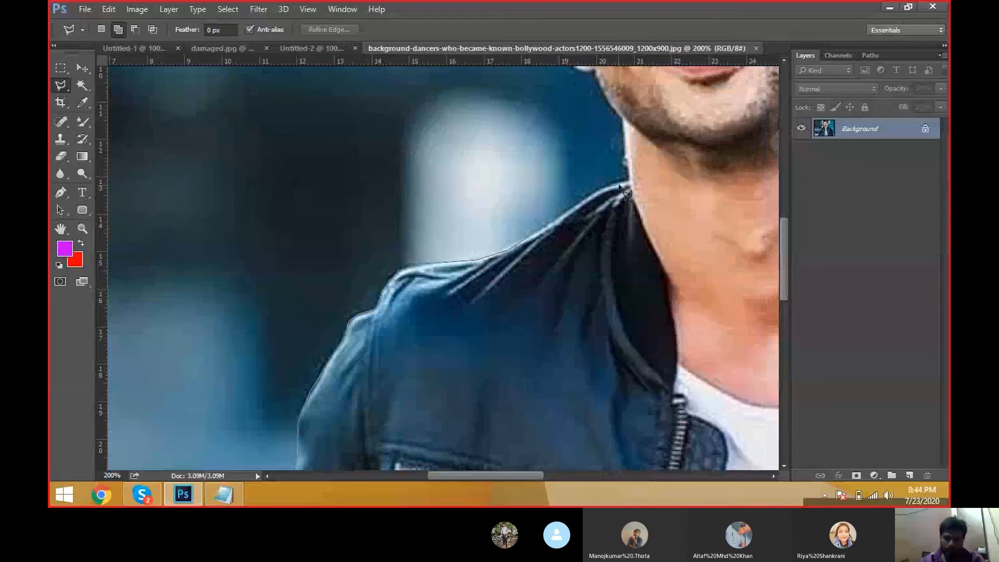
key("space")
left_click_drag(619, 153, 606, 294)
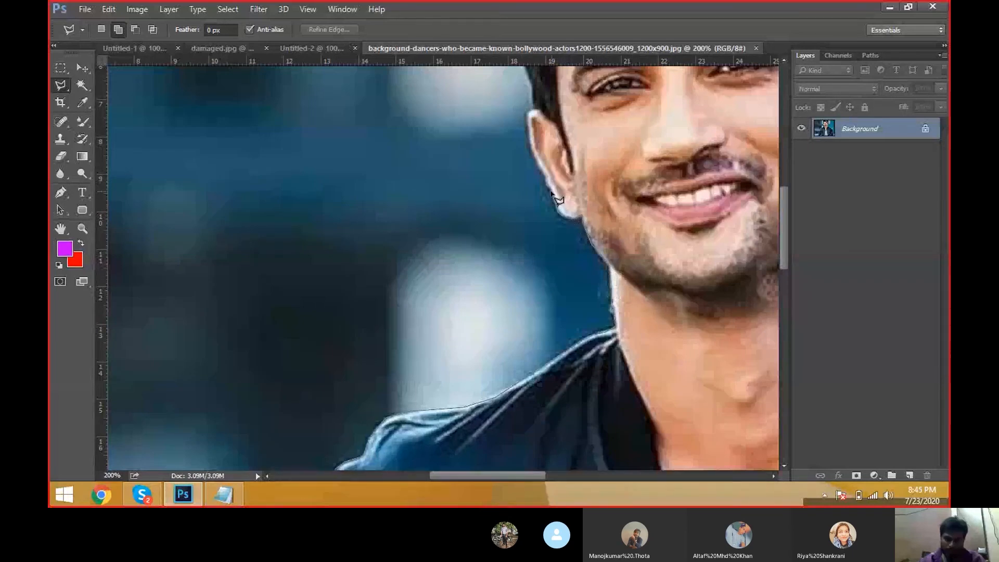
Step: Continue the polygonal outline up along the left side of the neck, ear and hair to the top of the head
scroll(558, 200, "up", 1)
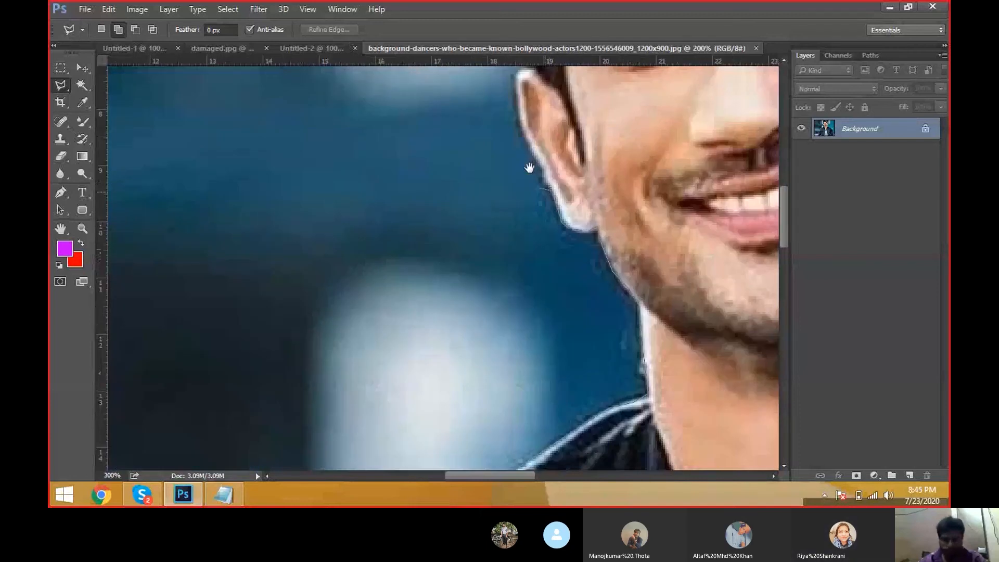
left_click_drag(529, 167, 534, 331)
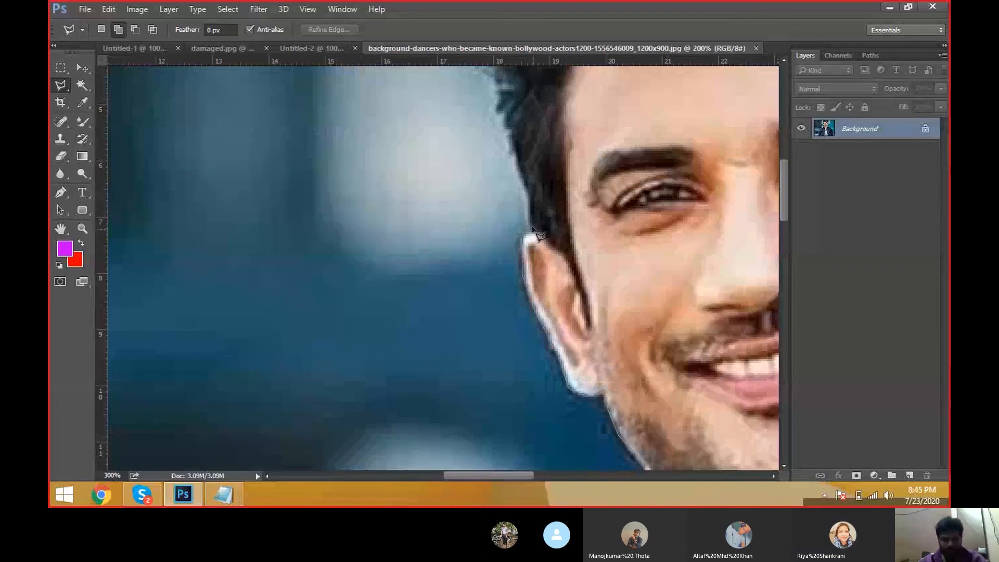
left_click_drag(532, 229, 537, 382)
left_click(507, 260)
left_click(495, 235)
left_click(466, 192)
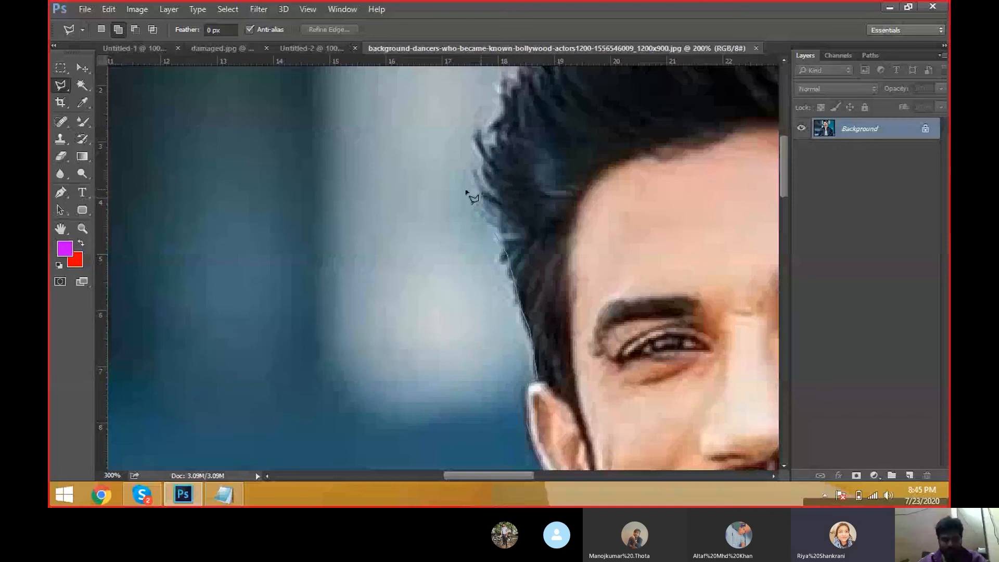
left_click_drag(506, 235, 374, 431)
left_click(343, 336)
left_click(358, 314)
left_click(370, 273)
left_click(424, 219)
left_click(446, 202)
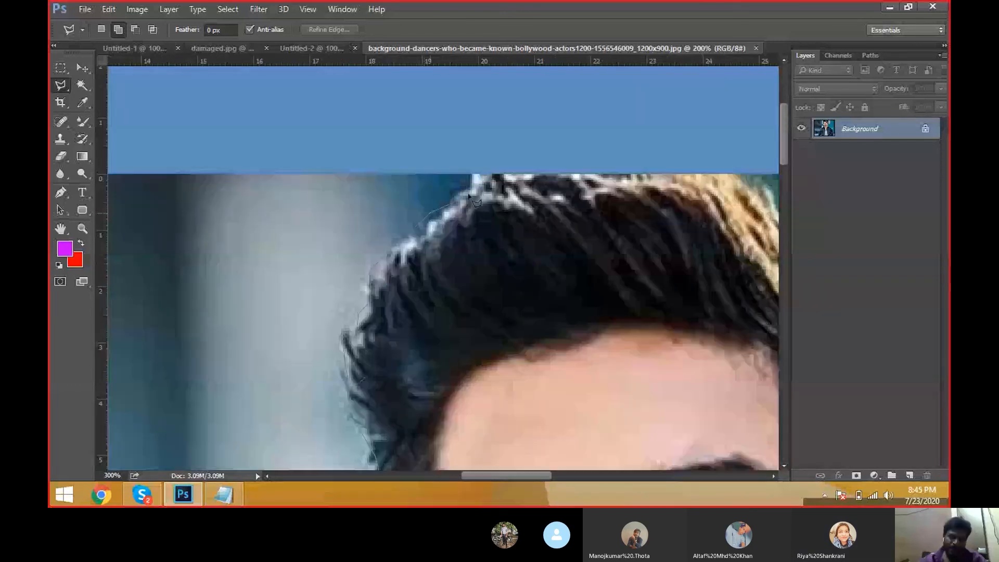
left_click(472, 173)
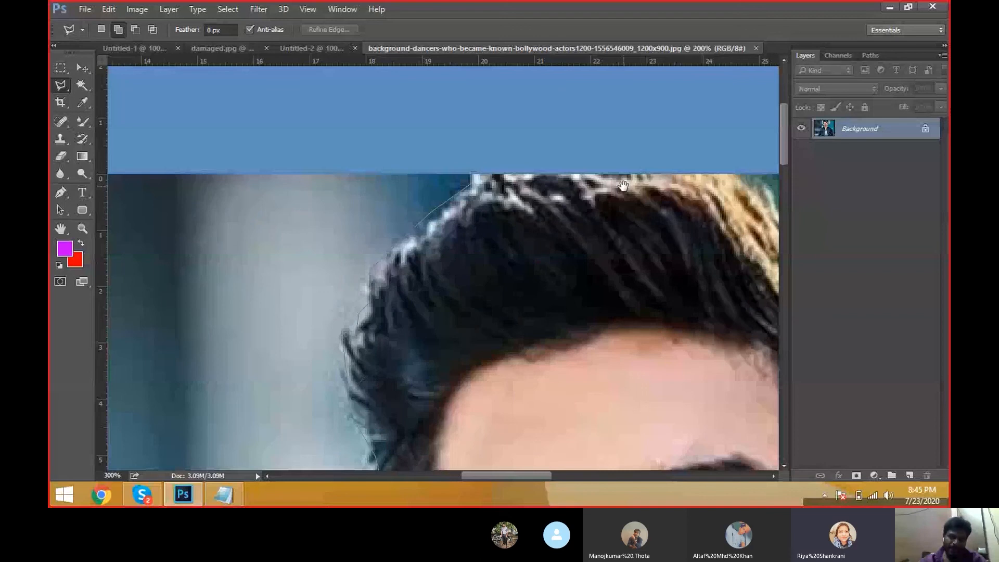
Step: Continue the outline across the top of the hair and down past the right ear and neck to the right shoulder
left_click_drag(713, 167, 406, 240)
left_click(413, 244)
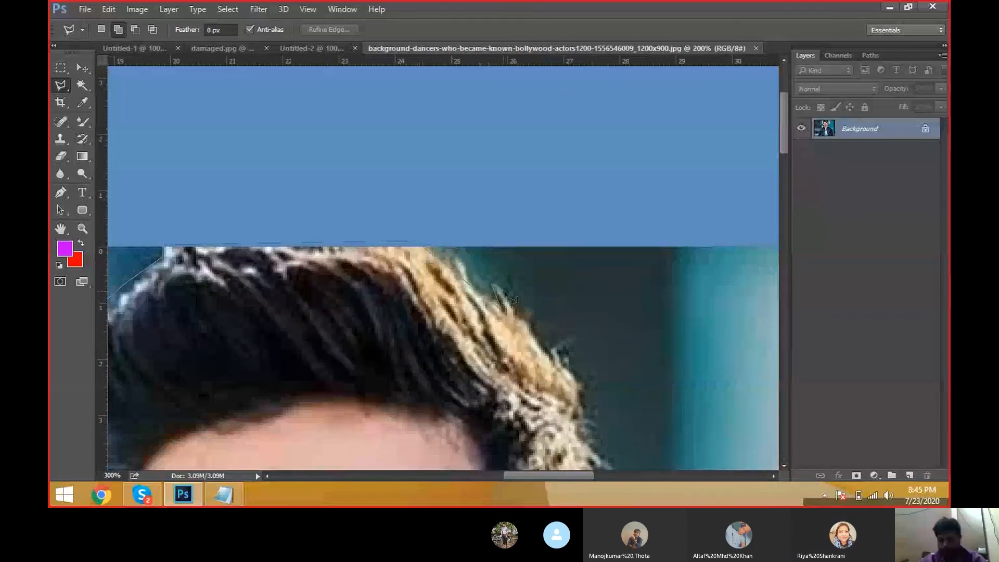
left_click(494, 286)
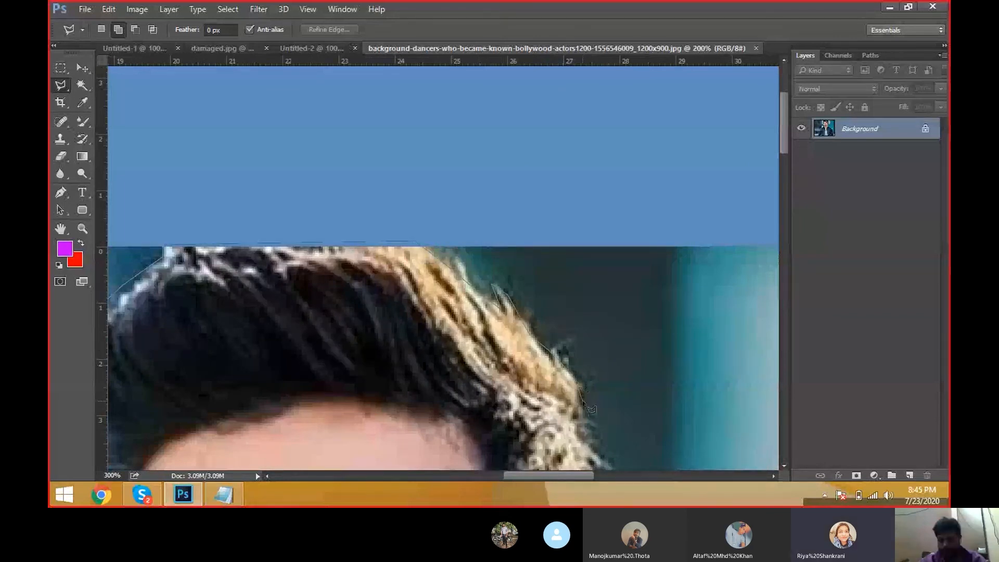
left_click_drag(590, 409, 498, 210)
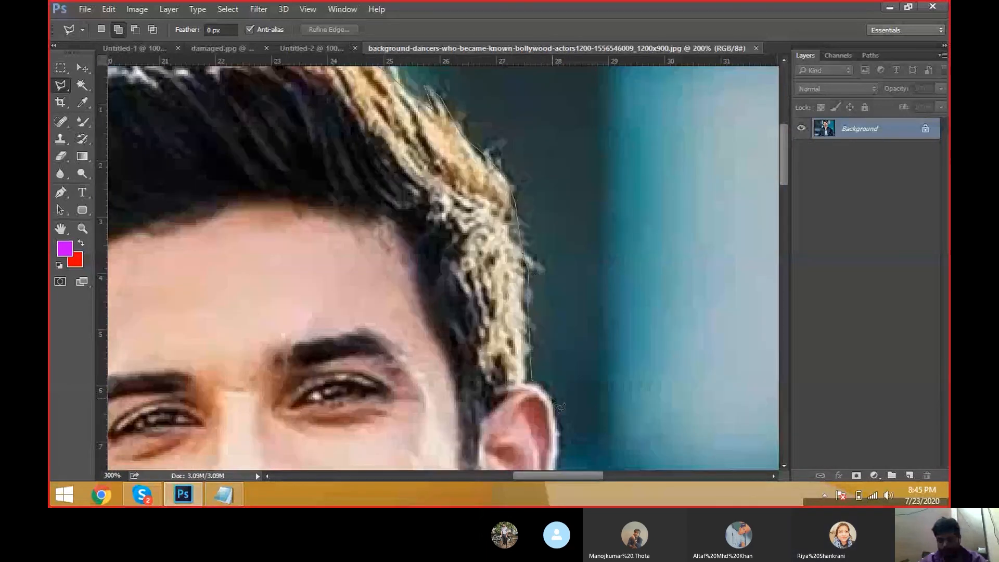
left_click_drag(556, 424, 507, 235)
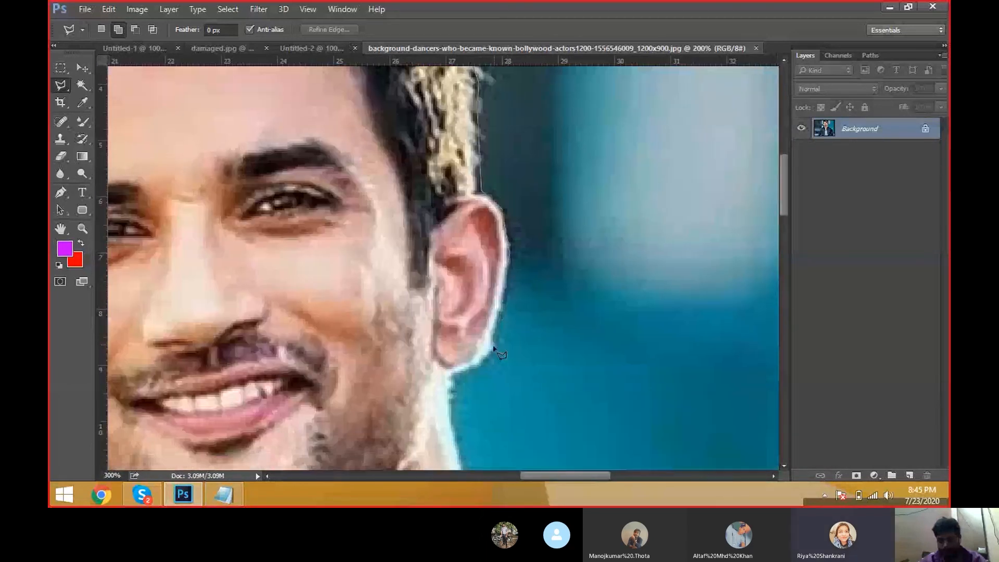
left_click(490, 359)
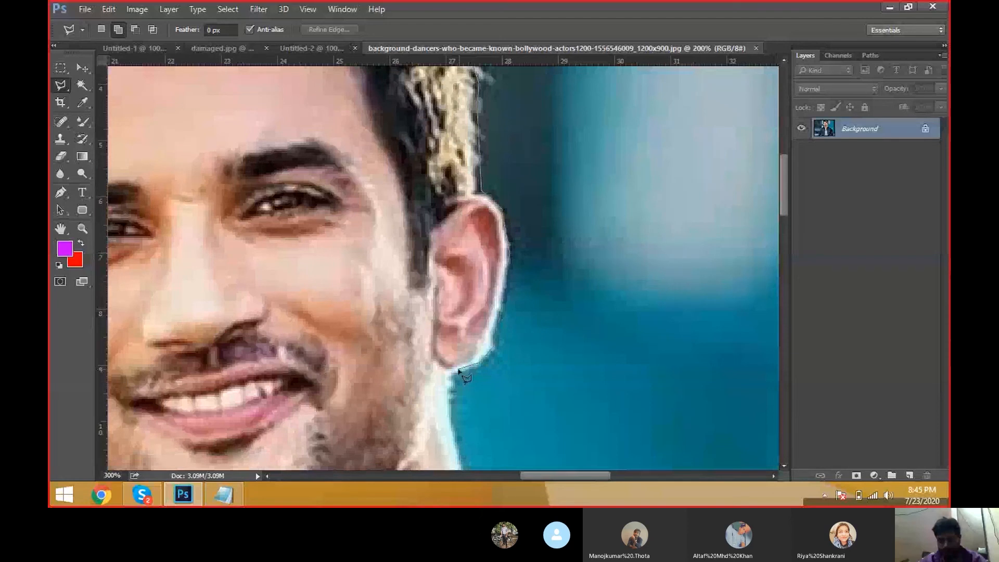
left_click(451, 370)
left_click_drag(447, 397, 385, 145)
left_click(386, 148)
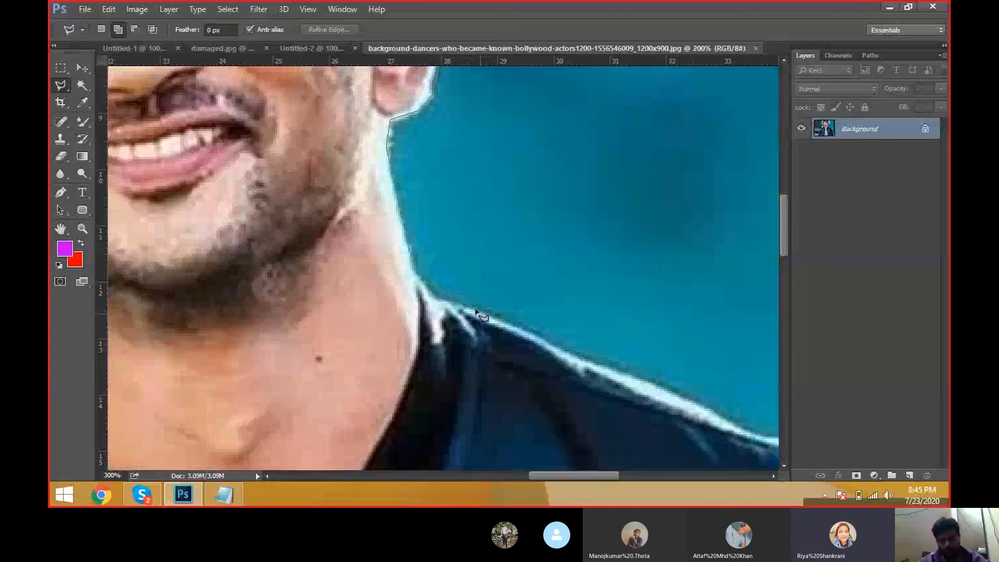
left_click(436, 295)
Step: Continue the outline along the right shoulder and arm down to the bottom of the jacket
key("space")
left_click_drag(582, 350, 357, 206)
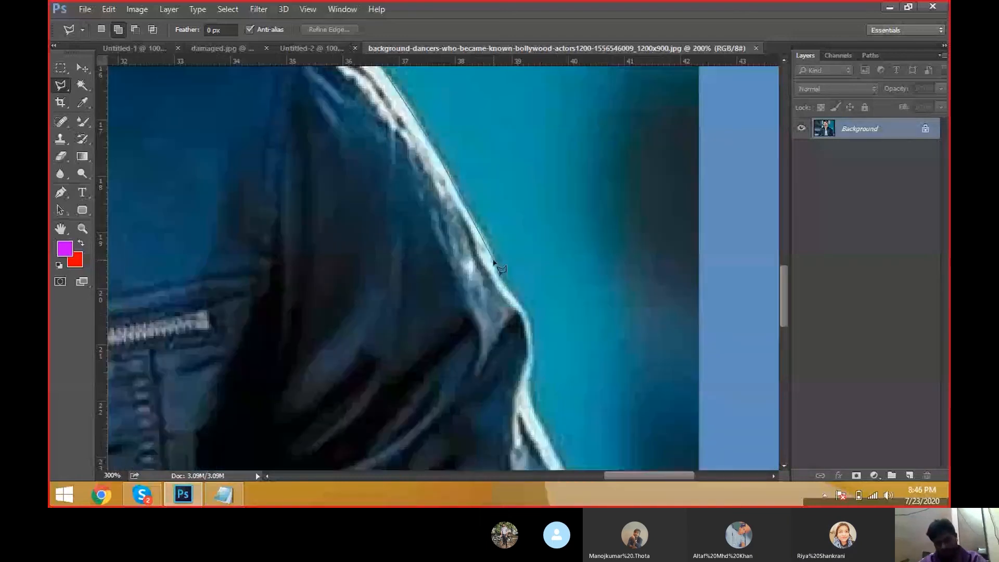
left_click(494, 263)
left_click(497, 273)
left_click(530, 331)
left_click(530, 359)
scroll(534, 393, "down", 5)
scroll(534, 394, "right", 2)
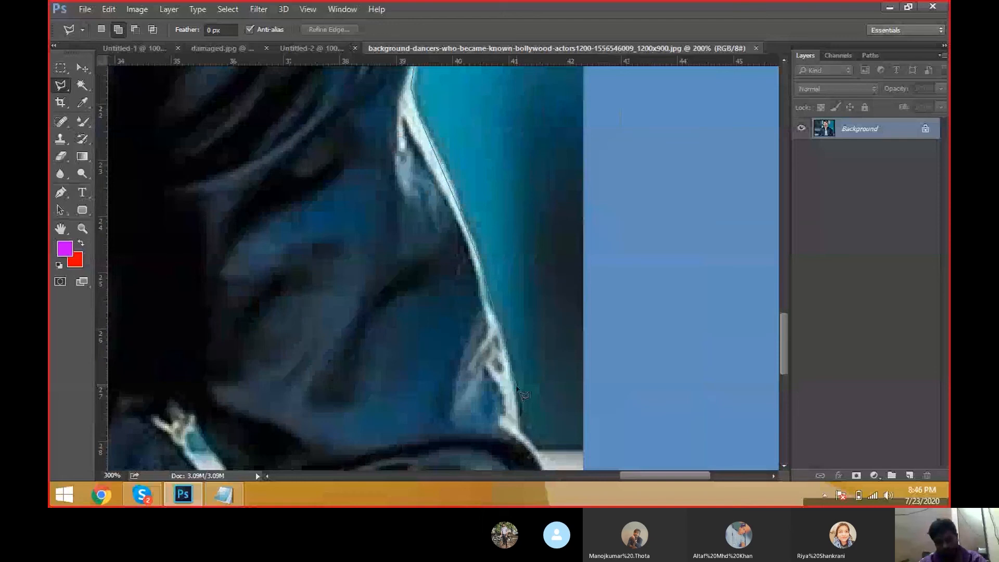
scroll(524, 395, "down", 3)
scroll(525, 396, "right", 1)
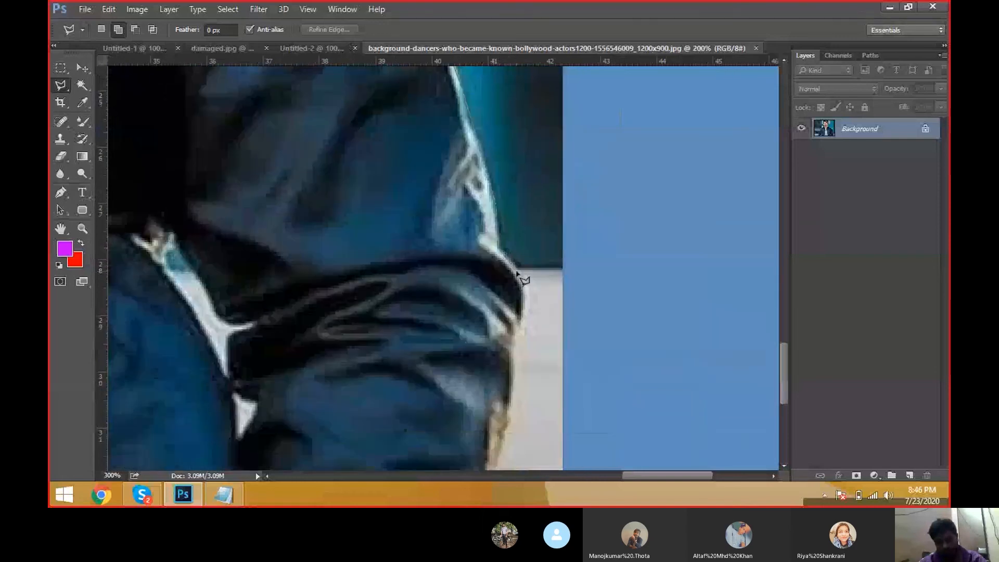
left_click(512, 336)
key("space")
left_click_drag(505, 351, 471, 205)
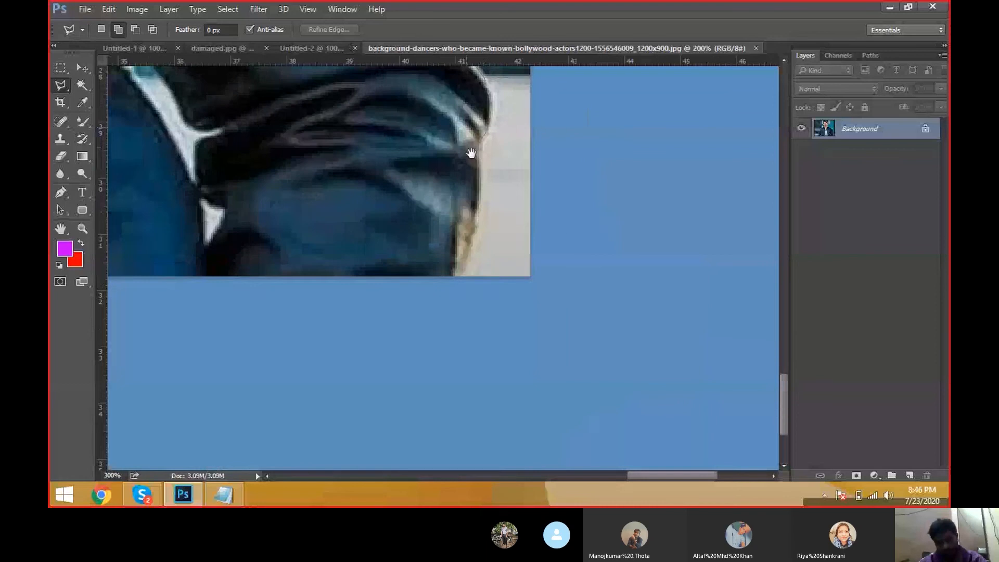
left_click(477, 217)
left_click(475, 246)
left_click(467, 262)
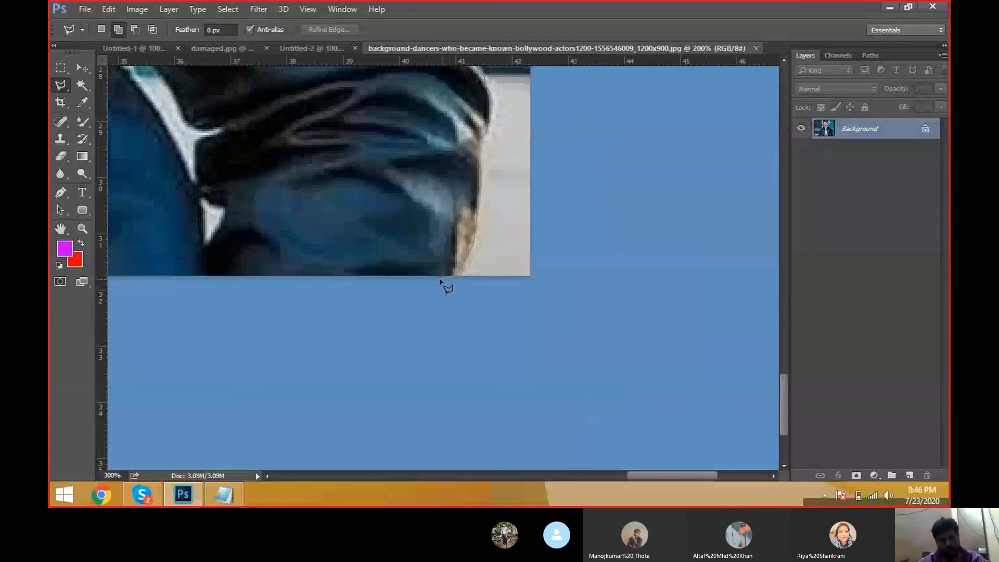
key("space")
left_click_drag(440, 281, 678, 208)
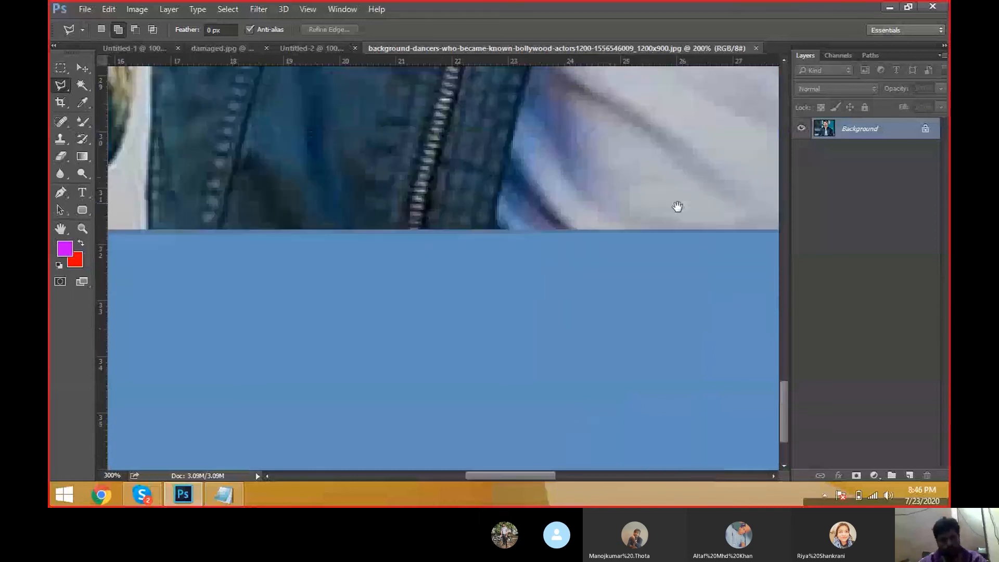
Step: Trace the gap between the left arm and body and close the selection along the bottom edge of the photo
left_click_drag(295, 220, 631, 230)
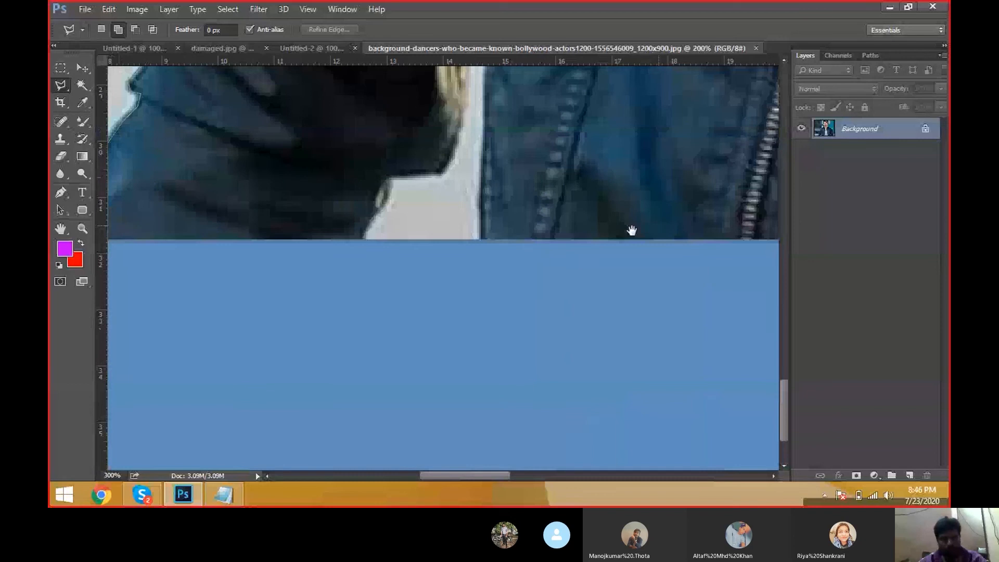
scroll(494, 247, "up", 4)
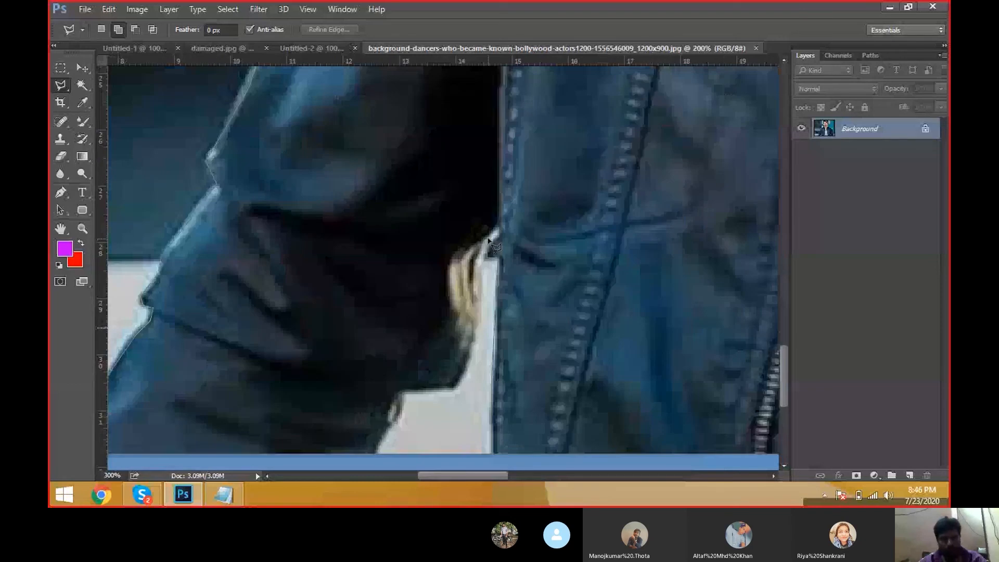
left_click(488, 240)
left_click(474, 333)
left_click(469, 359)
left_click(456, 387)
left_click_drag(406, 399, 390, 239)
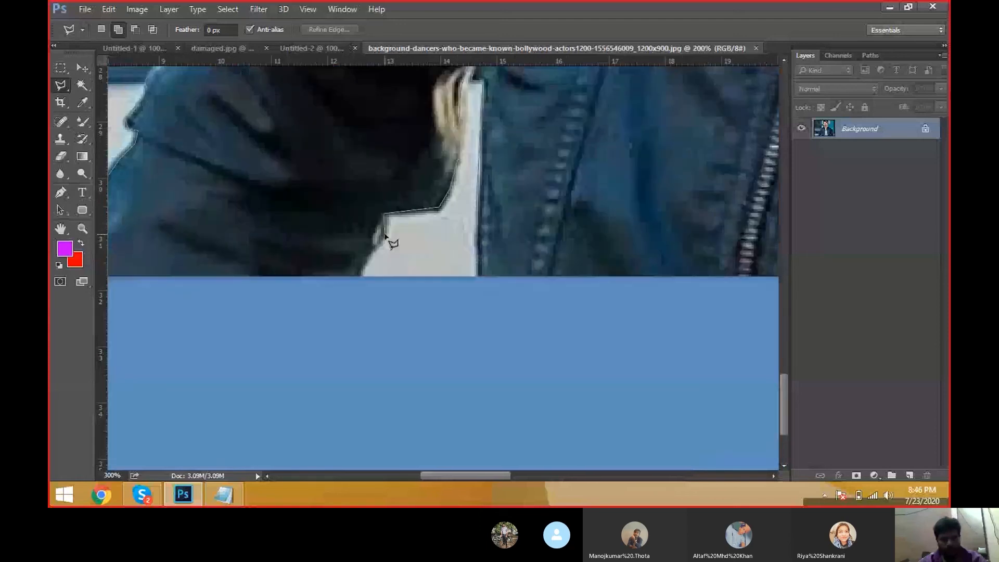
left_click_drag(232, 266, 493, 263)
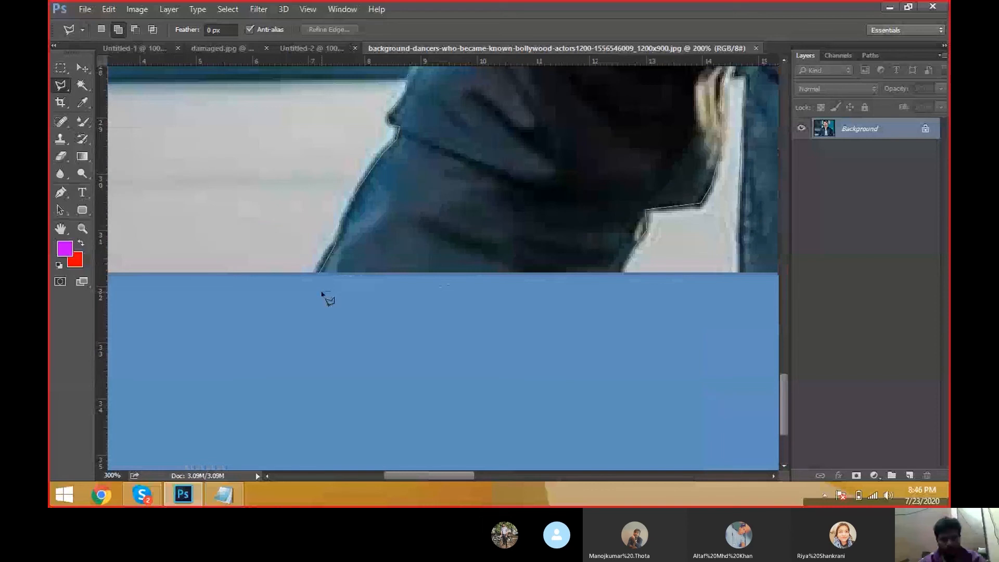
left_click(322, 292)
left_click(319, 274)
Step: Choose the Move tool and float the photo and the magenta Untitled-2 document into separate windows side by side
right_click(380, 225)
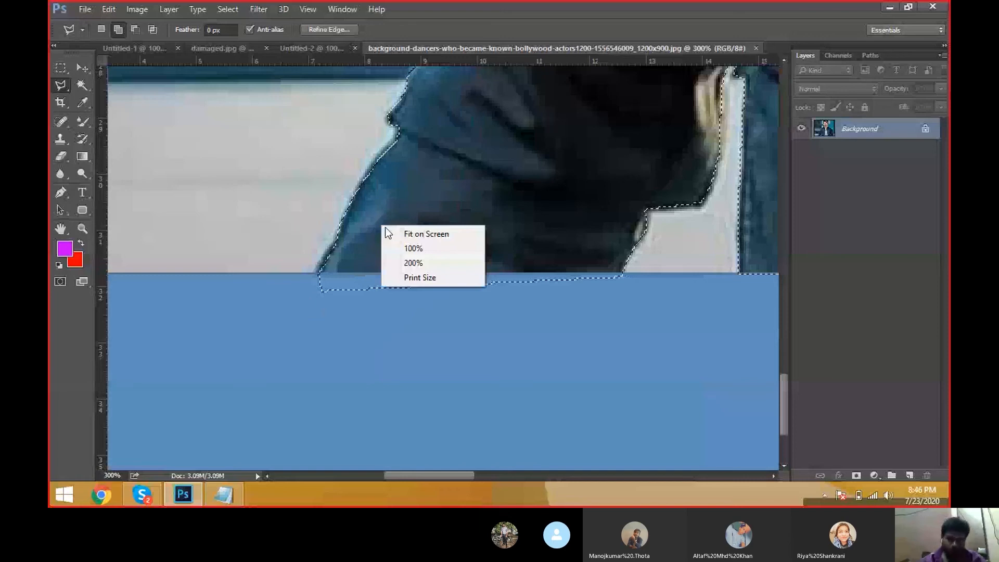
left_click(386, 230)
left_click(83, 69)
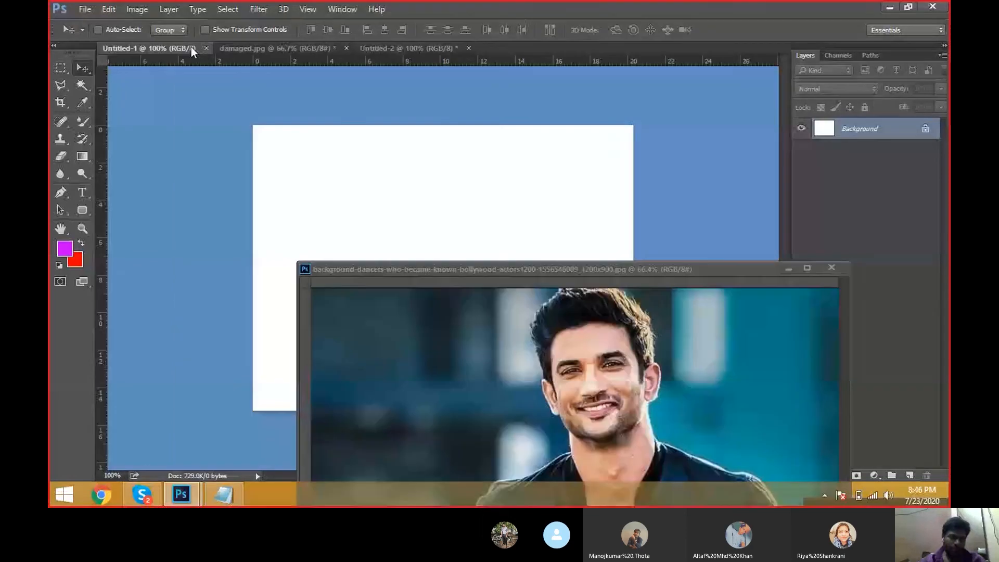
key("alt+BackSpace")
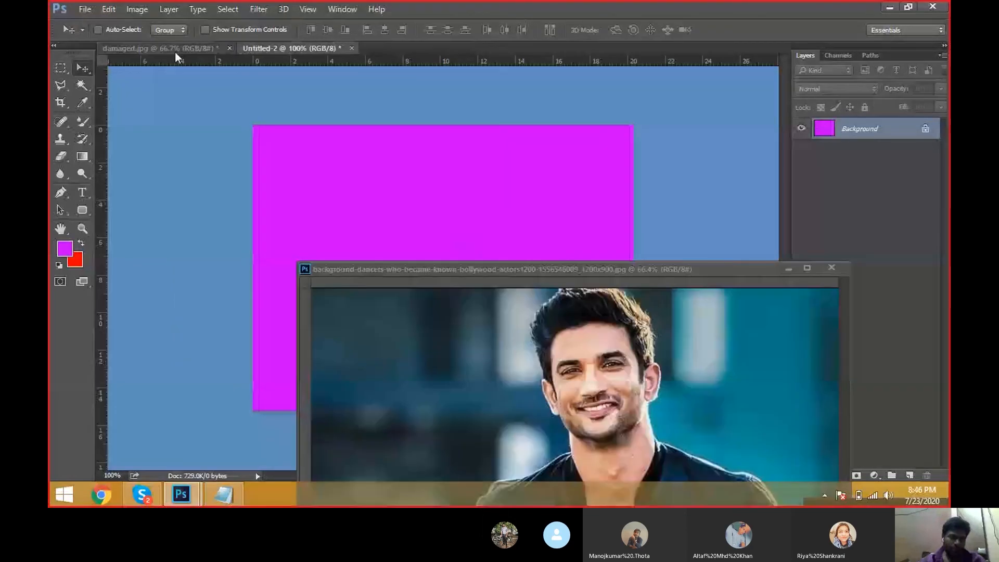
left_click(174, 52)
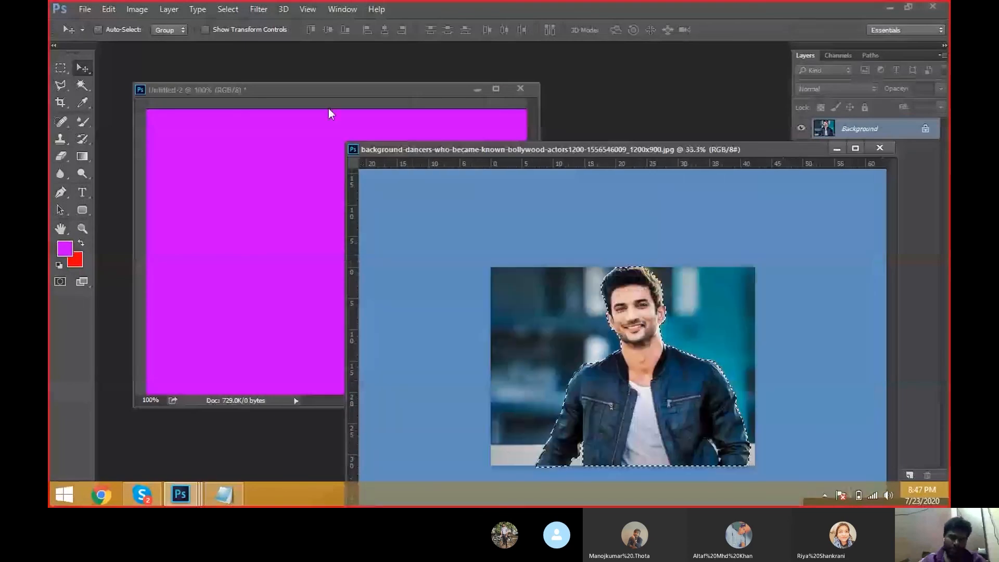
left_click_drag(595, 149, 710, 51)
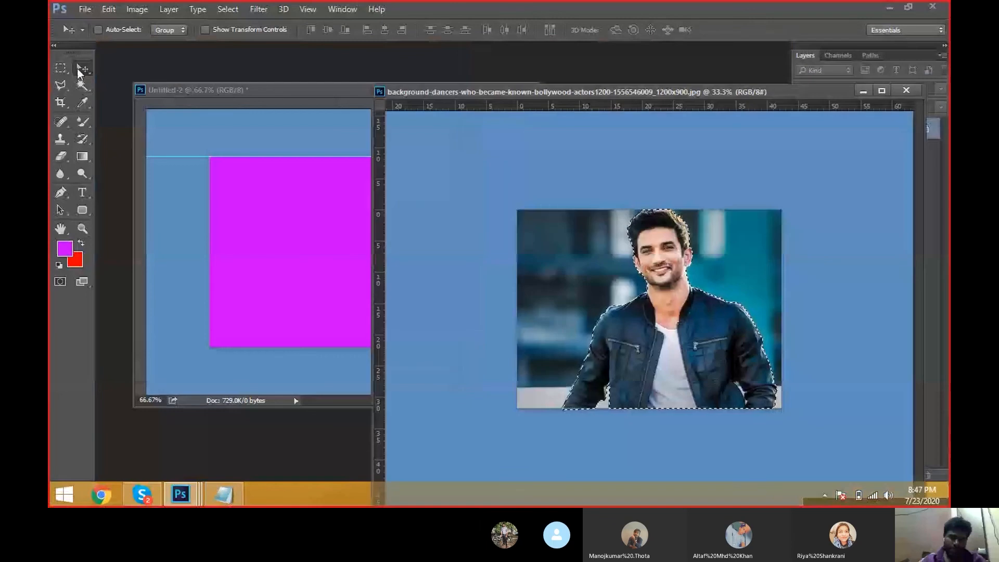
Step: Drag the selected person into the magenta Untitled-2 document and dock both document windows back as tabs
left_click_drag(673, 249, 371, 216)
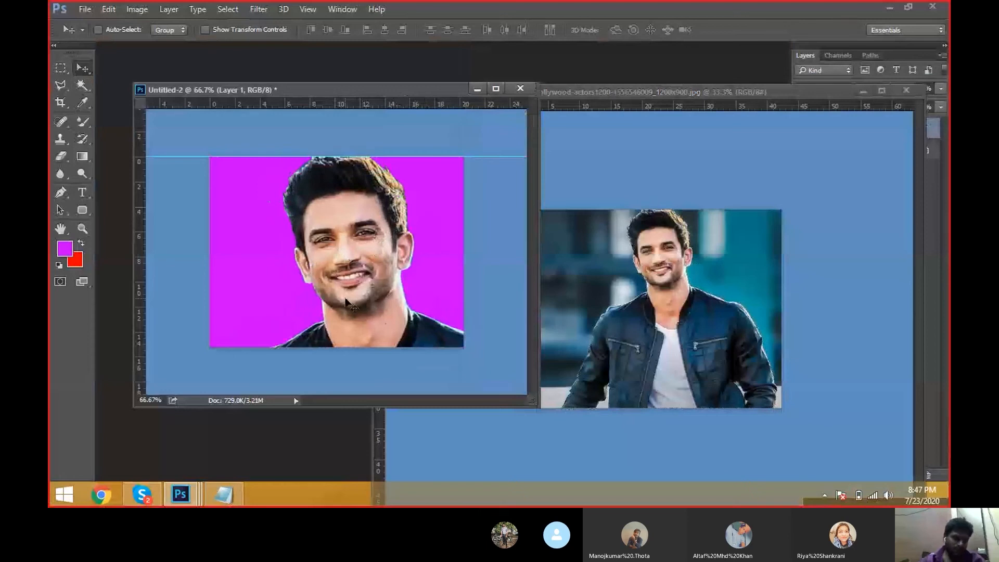
left_click_drag(408, 91, 412, 130)
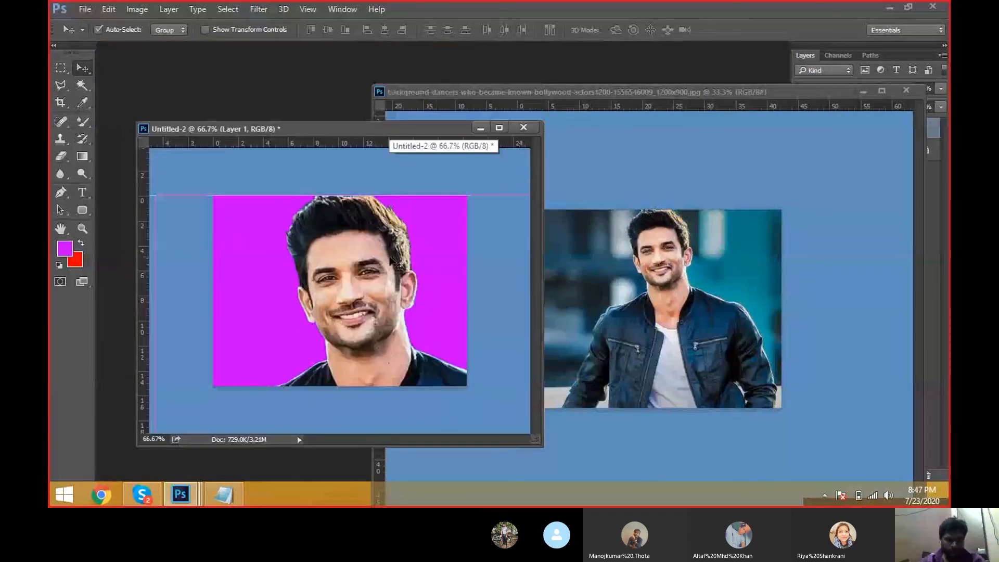
key("ctrl+t")
key("Escape")
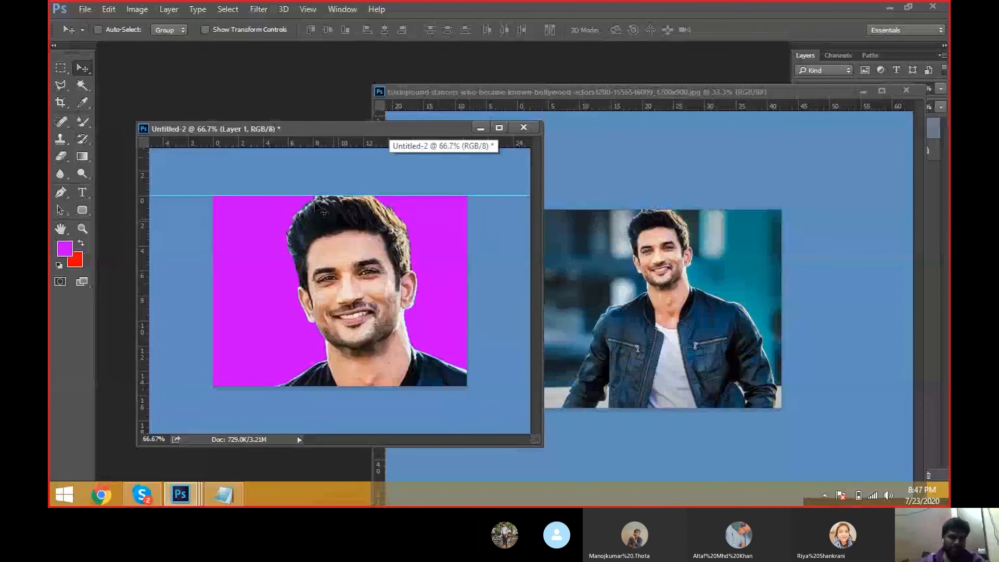
left_click_drag(288, 124, 263, 46)
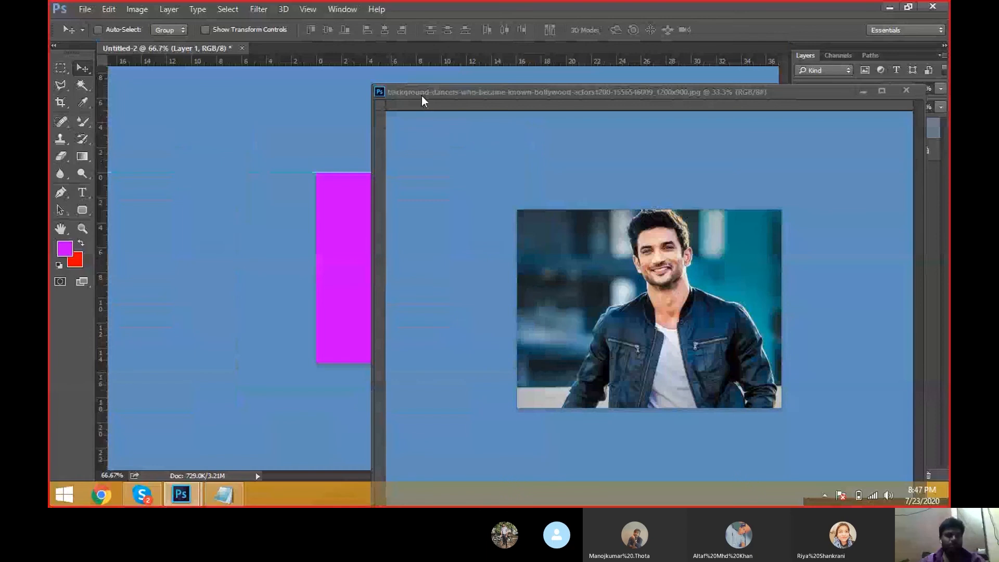
left_click_drag(421, 96, 391, 49)
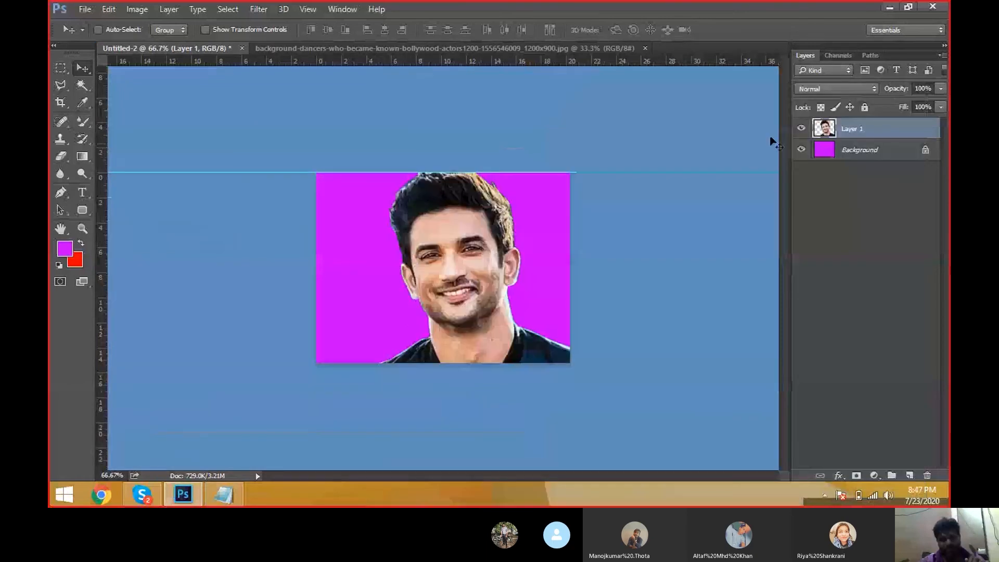
Step: Delete the pasted Layer 1 from Untitled-2
left_click(926, 475)
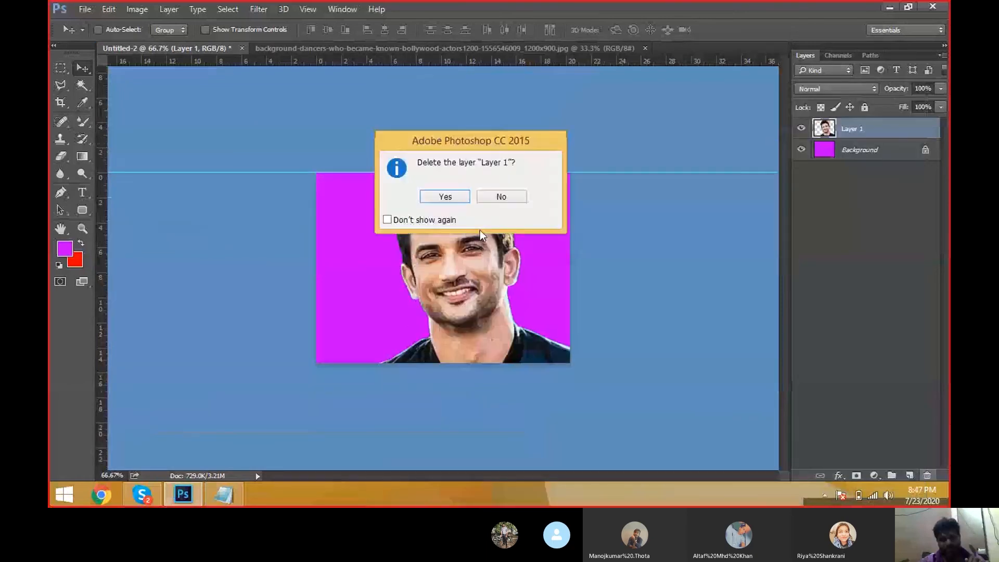
left_click(445, 196)
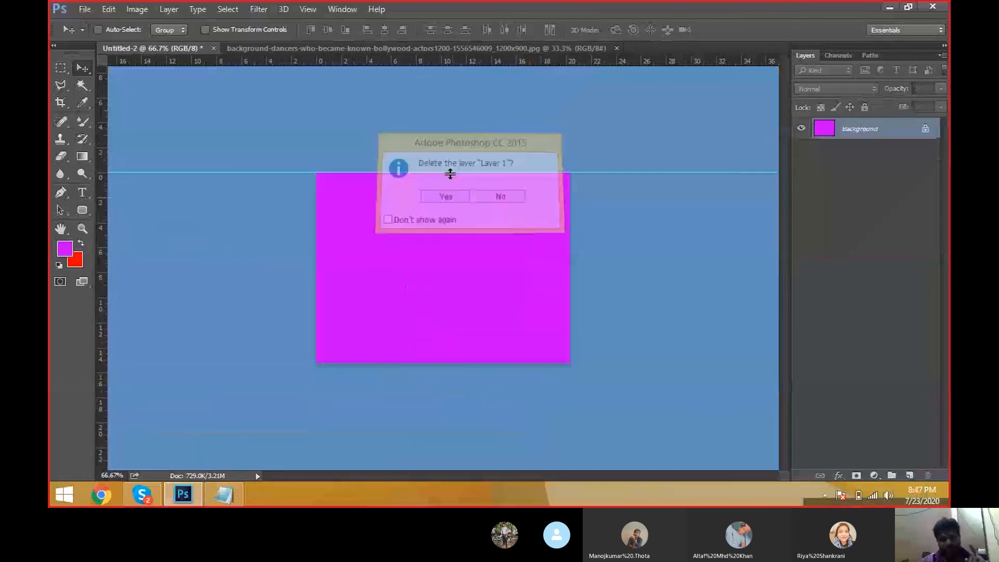
Step: Drag the selected person from the photo tab into the Untitled-2 document again
left_click(446, 51)
left_click_drag(417, 196, 454, 225)
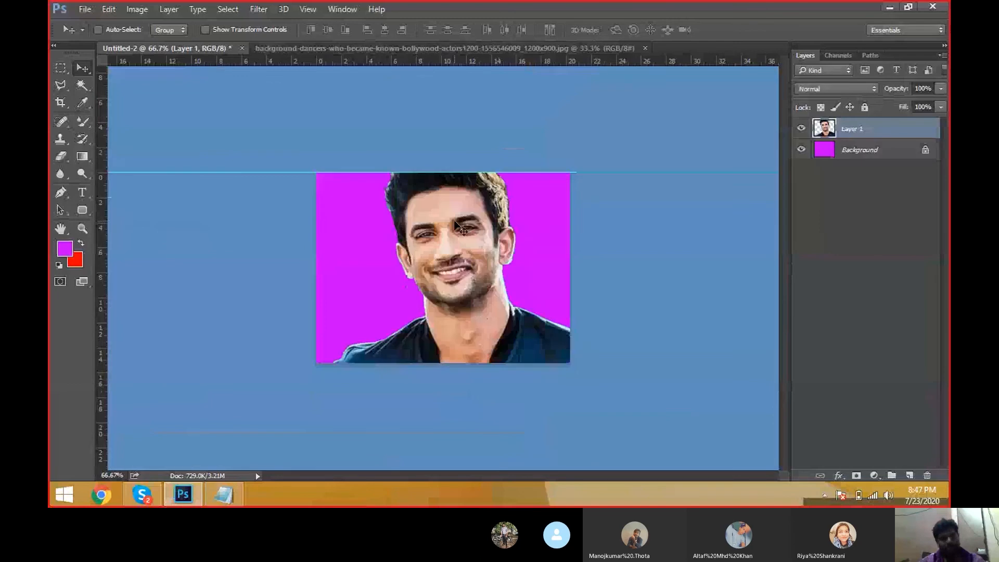
key("ctrl+t")
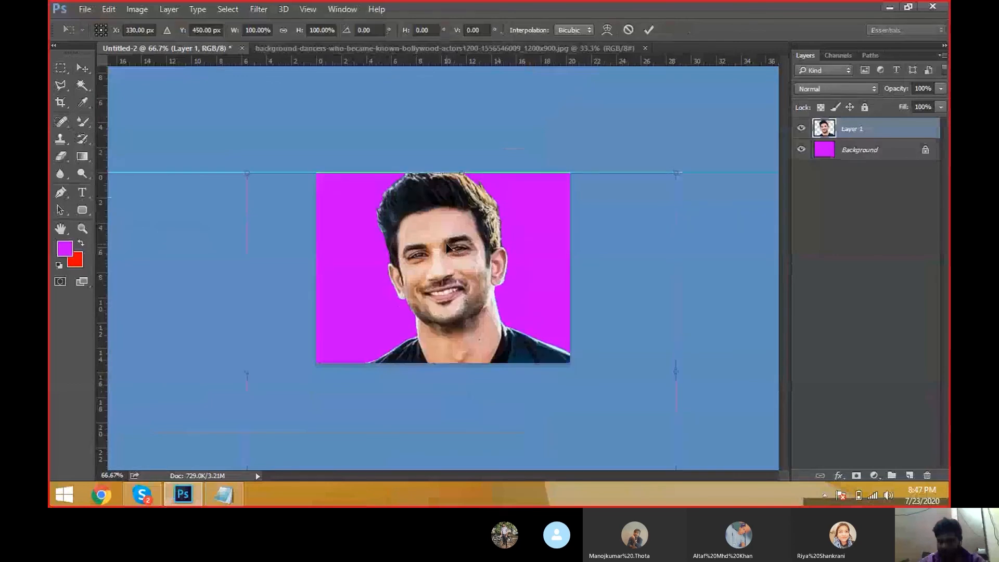
key("Return")
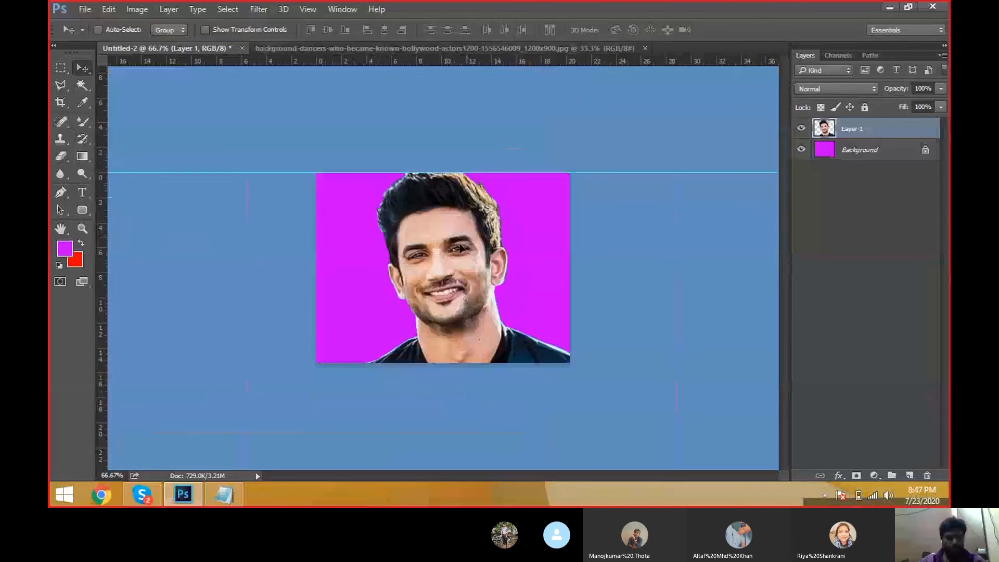
Step: Free-transform the person layer down to about 48% and place it at the bottom of the magenta canvas
key("ctrl")
key("ctrl+t")
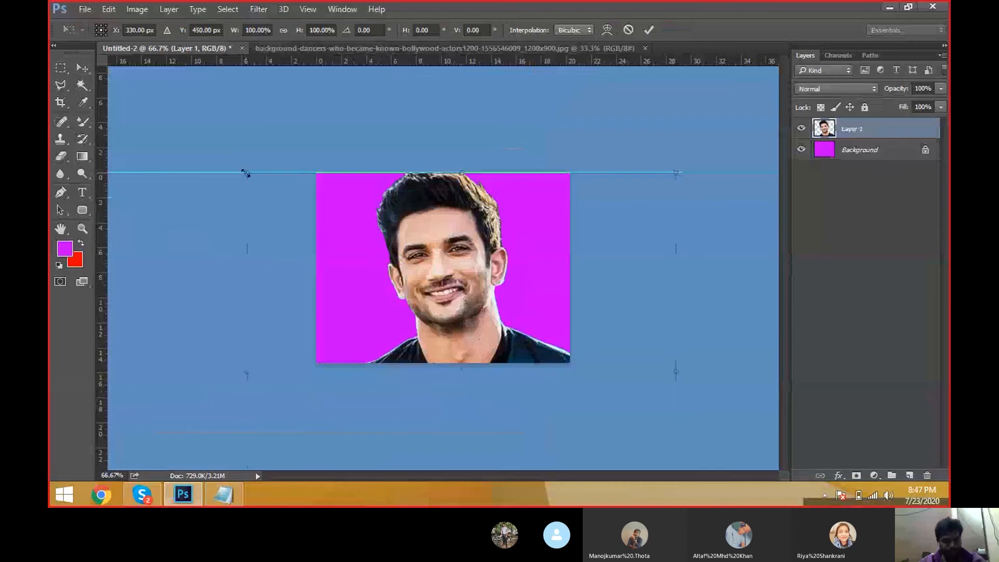
left_click_drag(246, 173, 359, 277)
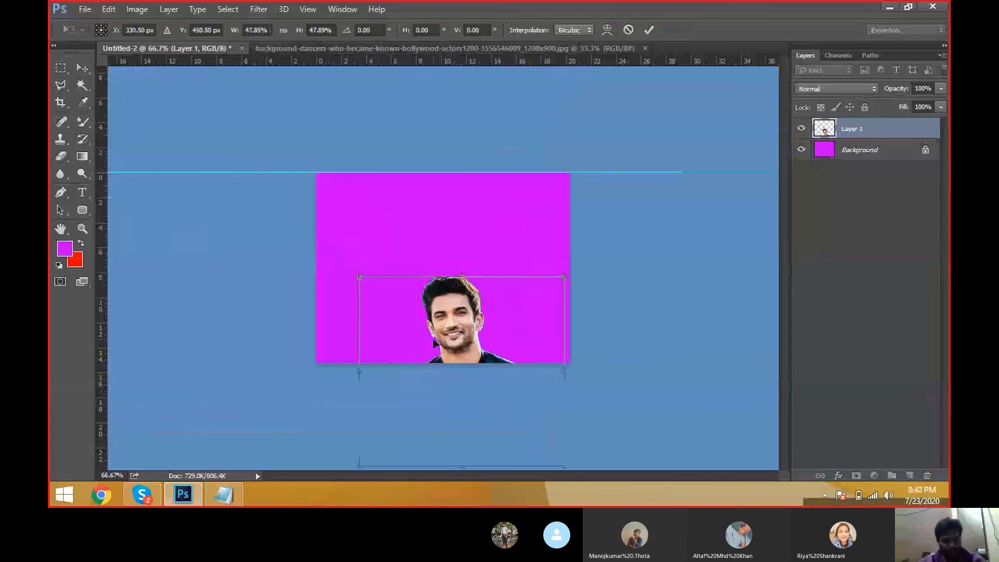
left_click_drag(433, 342, 391, 239)
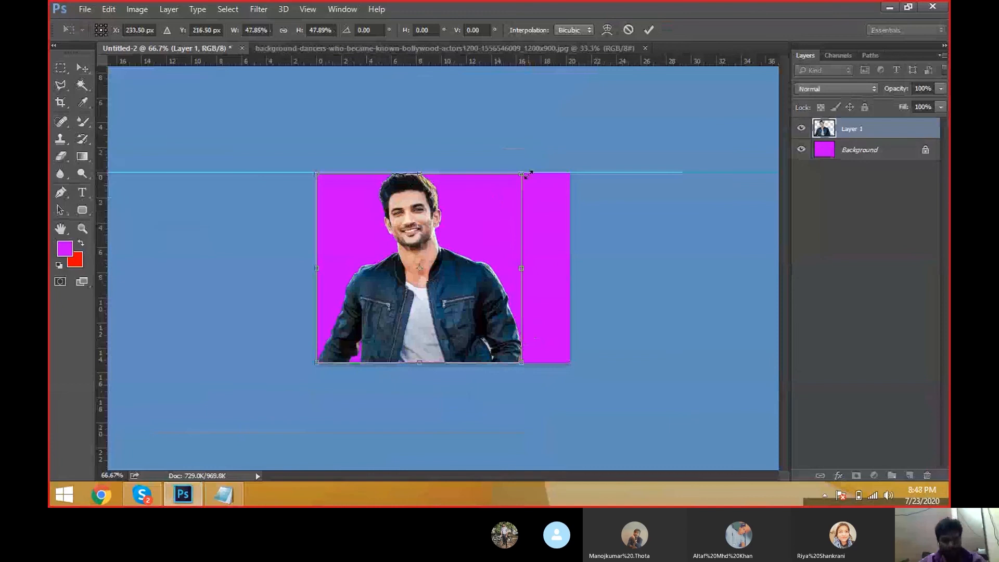
left_click_drag(528, 173, 500, 194)
key("Return")
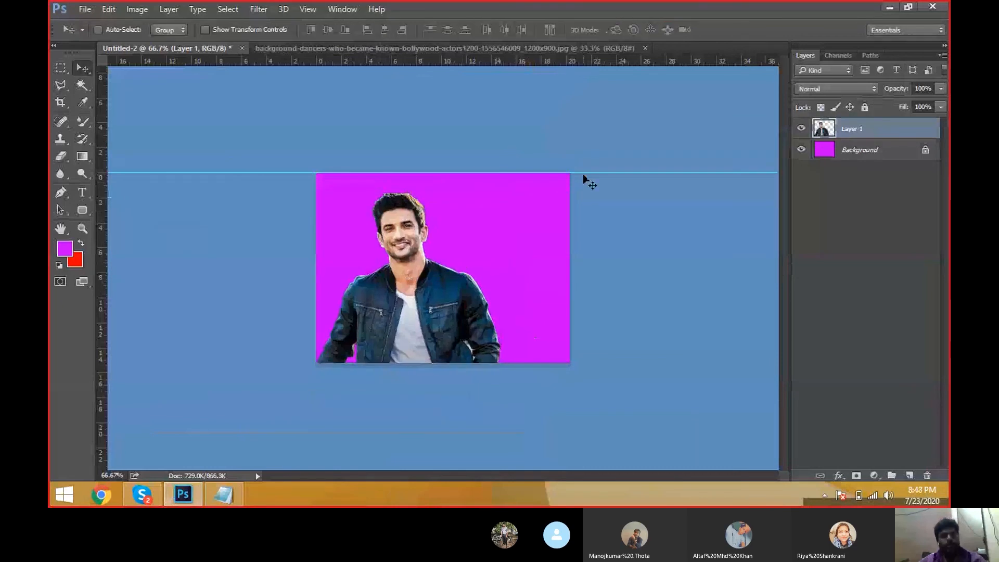
Step: Remove the horizontal guide from the canvas
left_click_drag(584, 173, 607, 62)
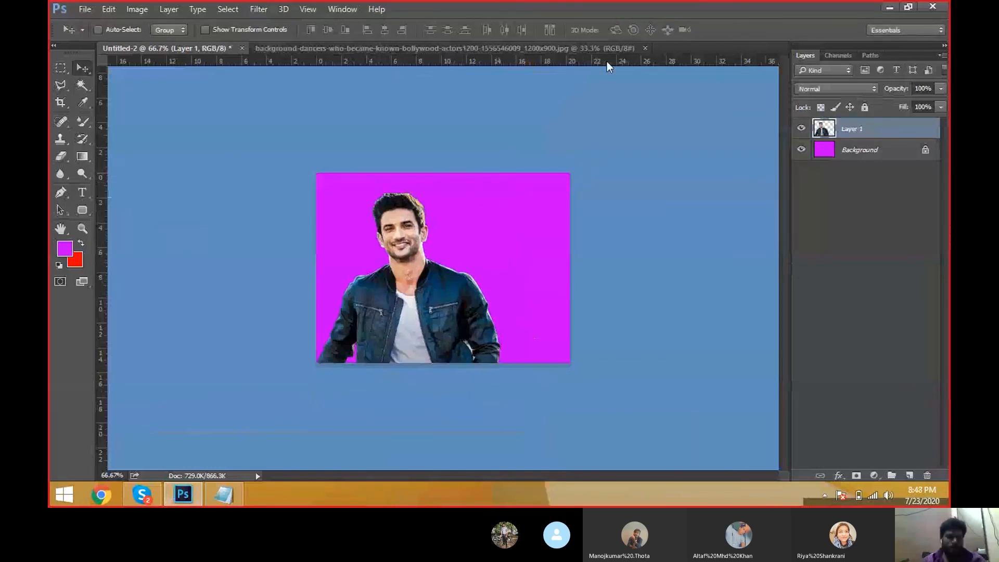
right_click(514, 172)
right_click(473, 198)
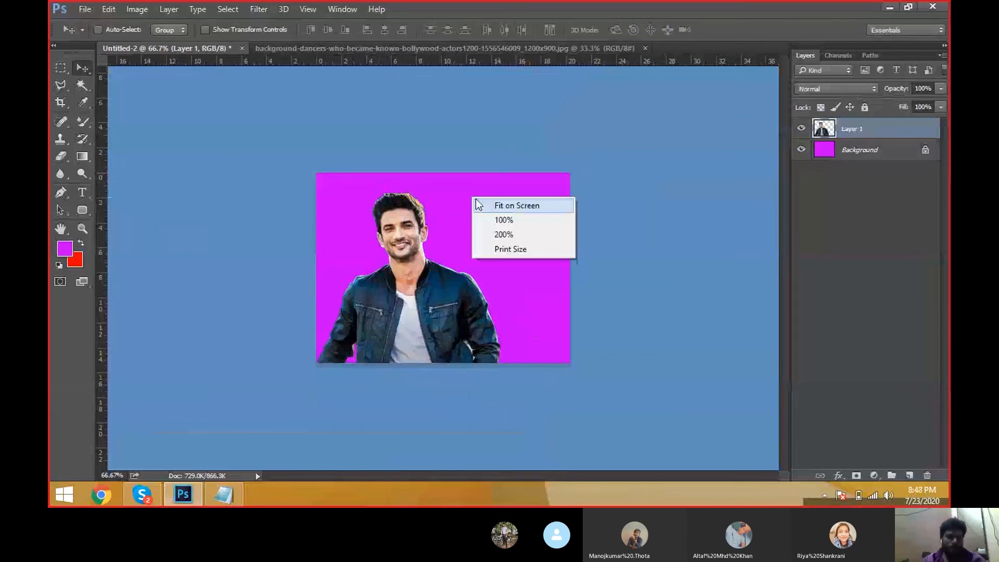
left_click(477, 204)
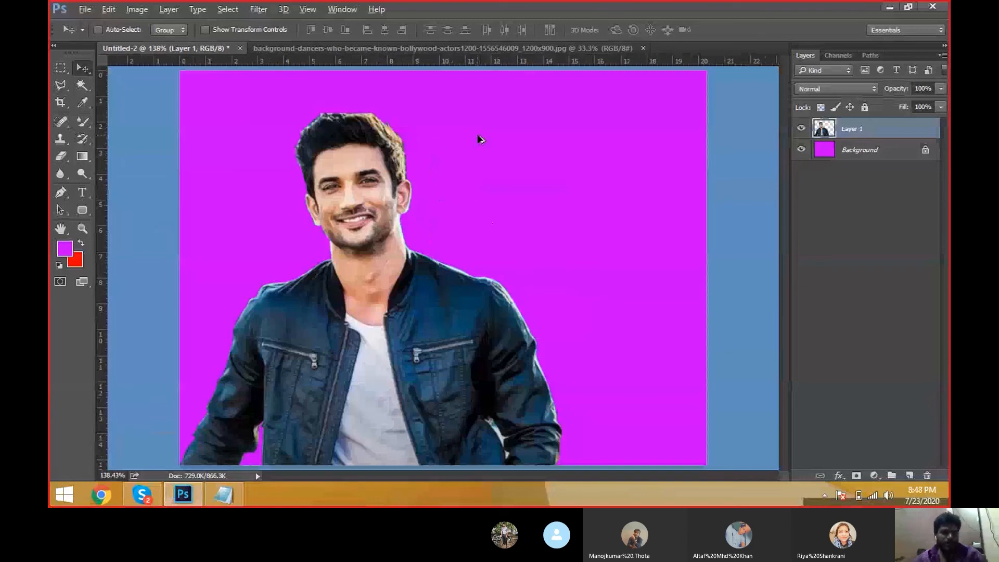
scroll(558, 223, "down", 2)
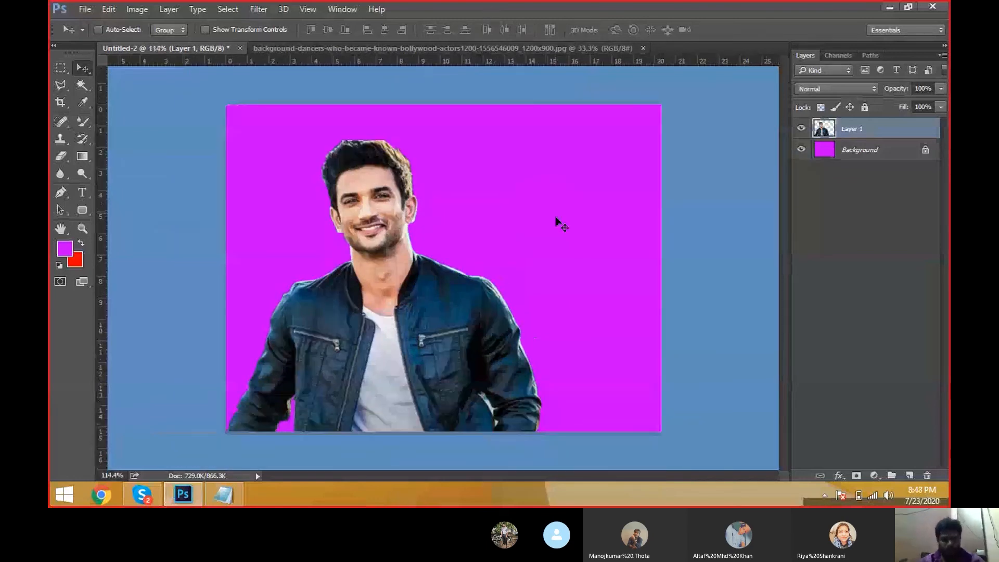
Step: Scale the person layer slightly smaller with Free Transform
key("ctrl+t")
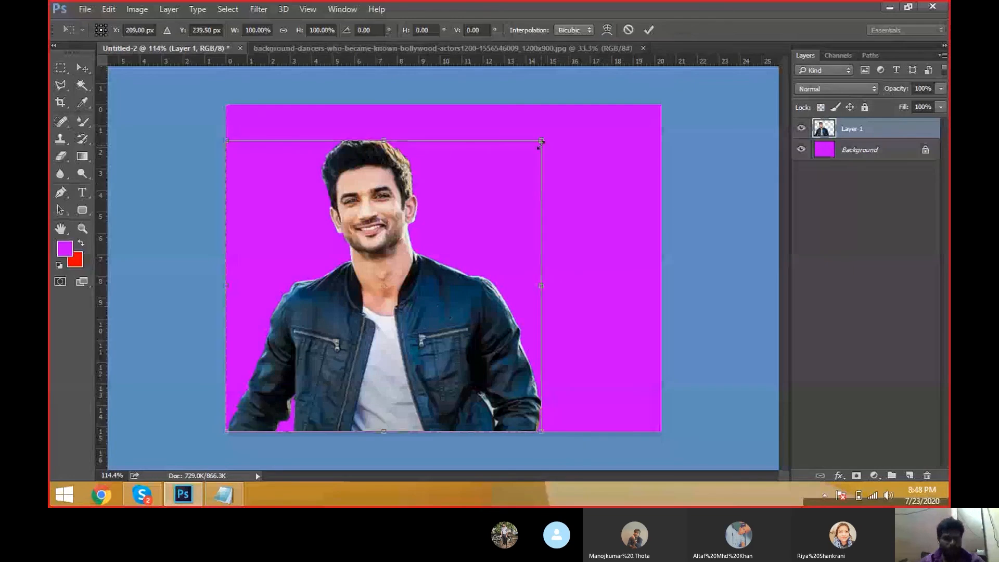
left_click_drag(540, 138, 527, 151)
key("Return")
Step: Duplicate the person layer and offset the copy to the right of the original
left_click_drag(424, 266, 534, 265)
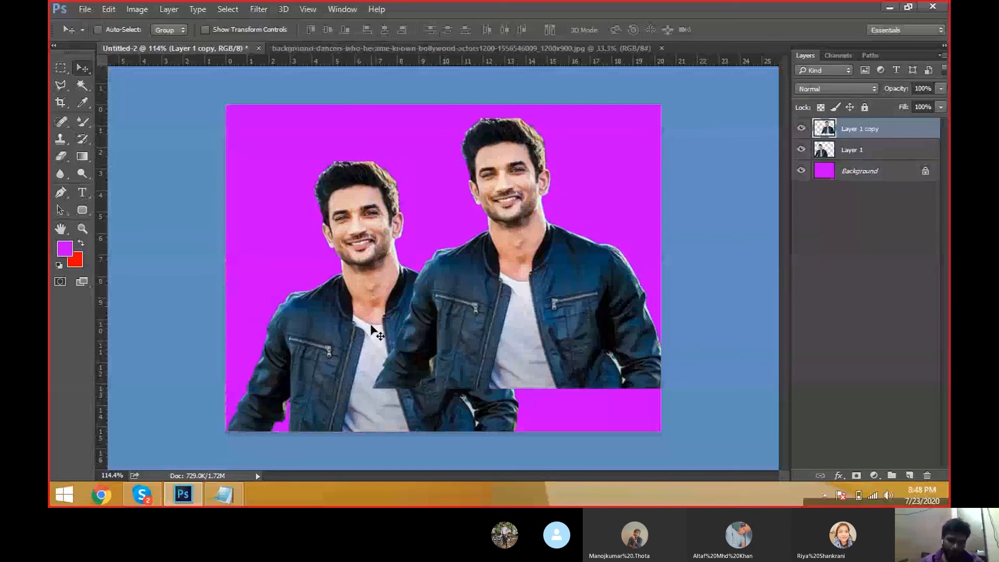
left_click(886, 151)
left_click(886, 130)
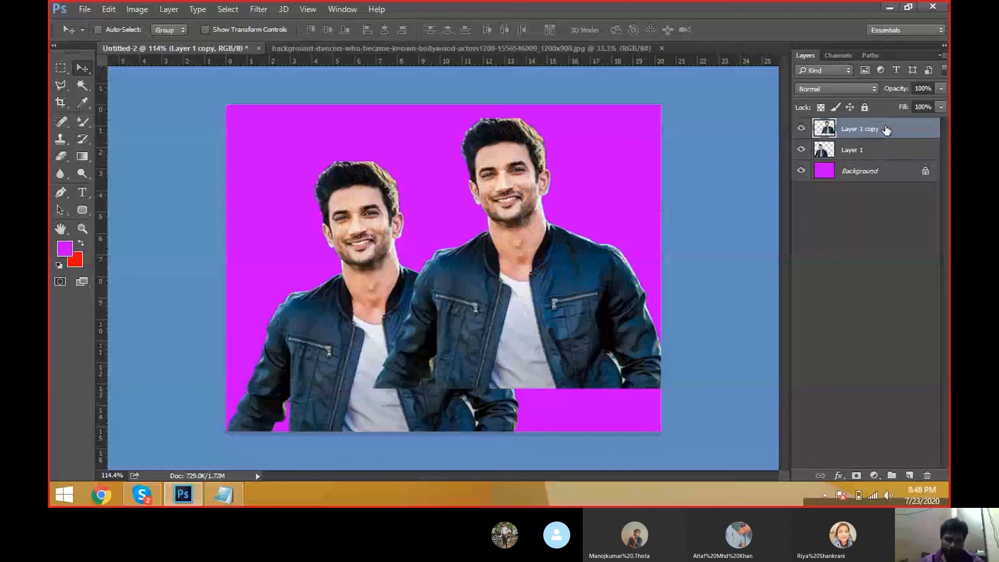
Step: Duplicate the copied person layer again and move the new duplicate toward the centre
key("ctrl+j")
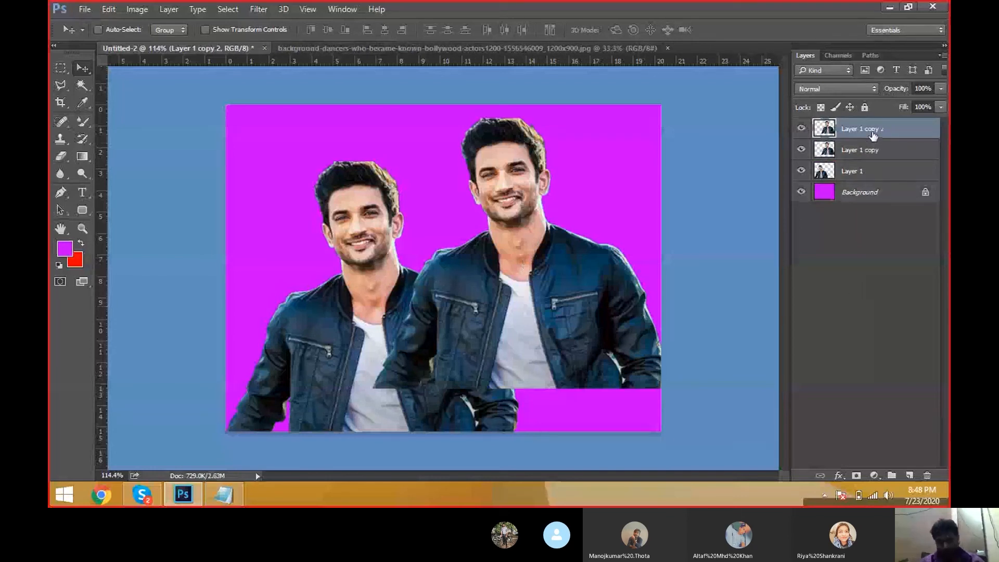
left_click_drag(533, 291, 445, 298)
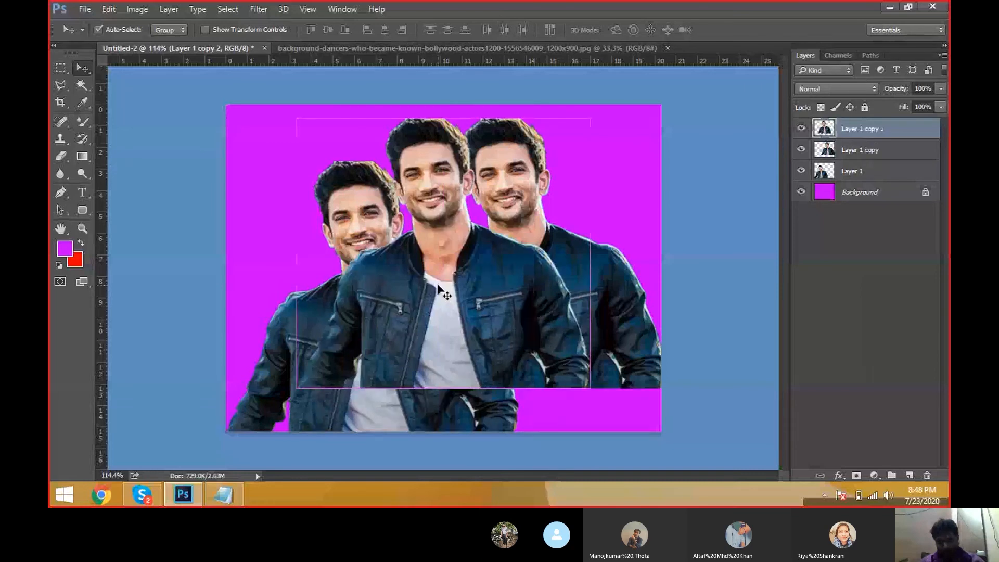
Step: Scale the right-hand person copy down to a smaller size in the upper right
key("ctrl+t")
left_click_drag(587, 120, 513, 203)
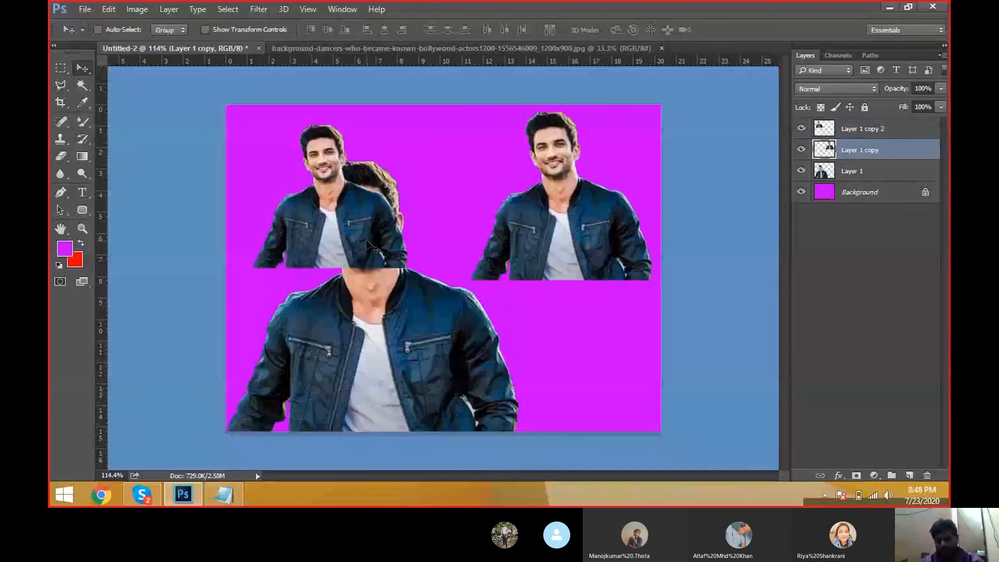
Step: Delete the extra Layer 1 copy 2 layer and nudge the small person copy slightly
left_click(852, 130)
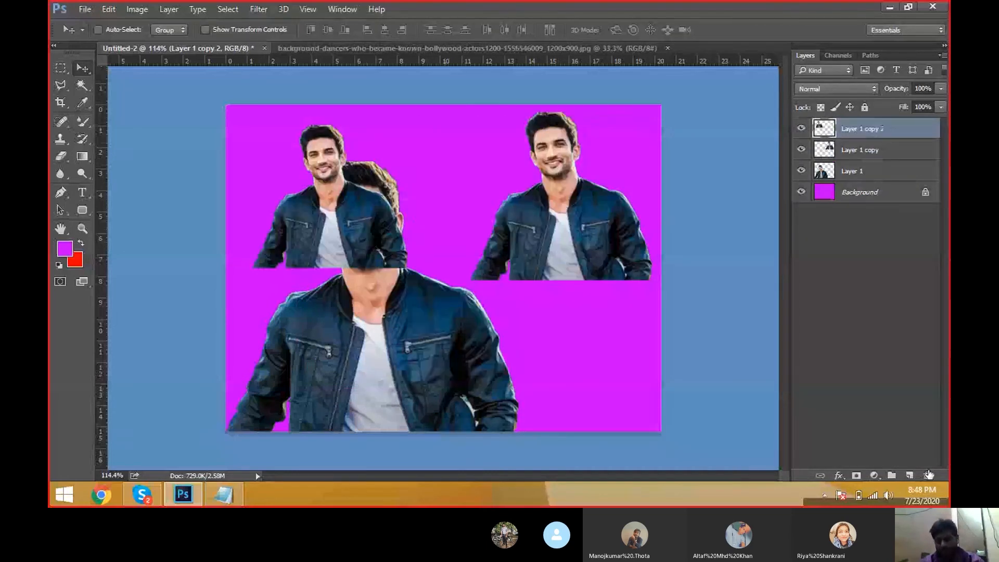
left_click(927, 474)
left_click(447, 198)
mouse_move(580, 215)
left_mouse_down()
mouse_move(588, 233)
mouse_move(586, 225)
left_mouse_up()
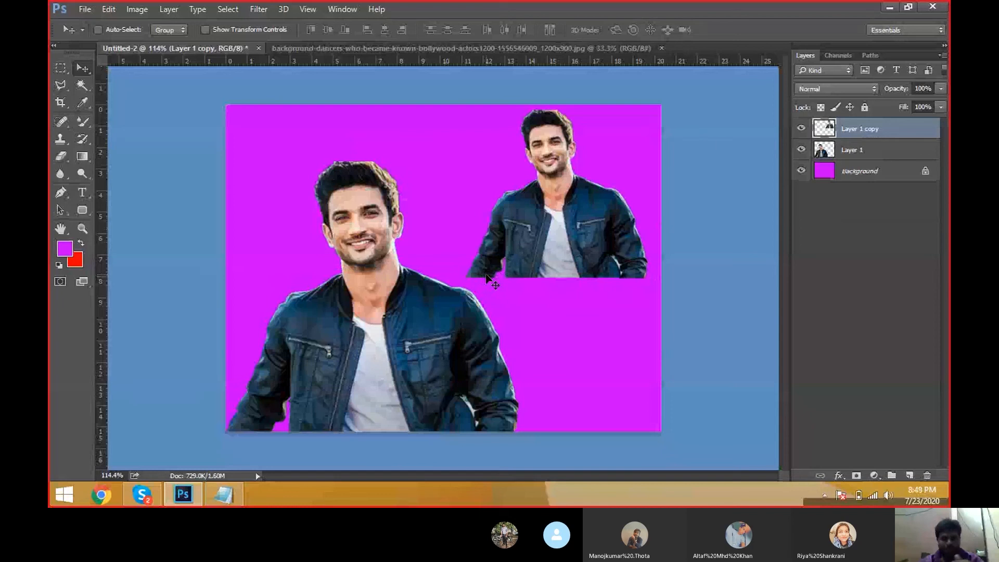
Step: Pick the Layer 1 copy layer from the canvas and move the small copy slightly left
right_click(568, 243)
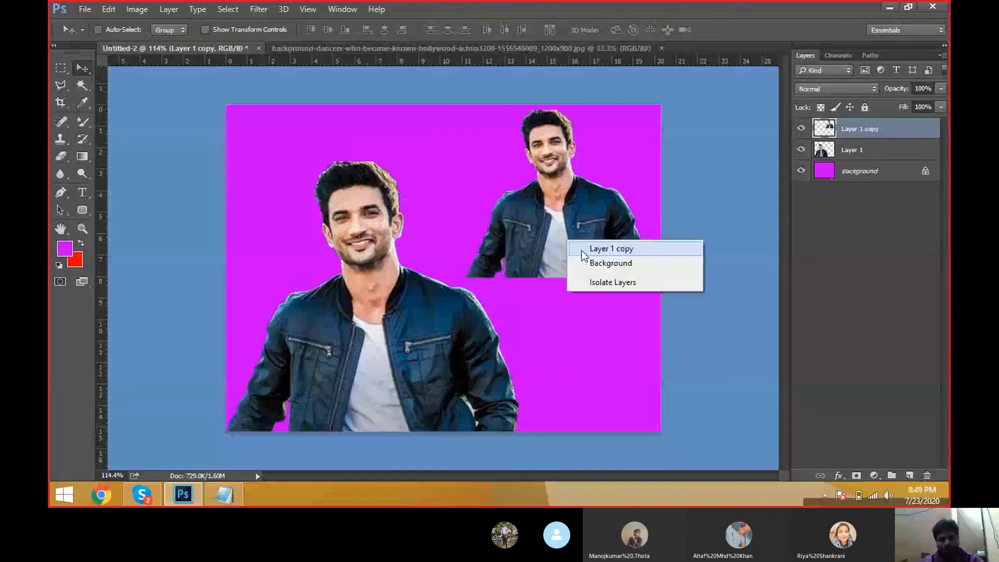
left_click(582, 251)
mouse_move(567, 235)
left_mouse_down()
mouse_move(557, 248)
mouse_move(552, 239)
left_mouse_up()
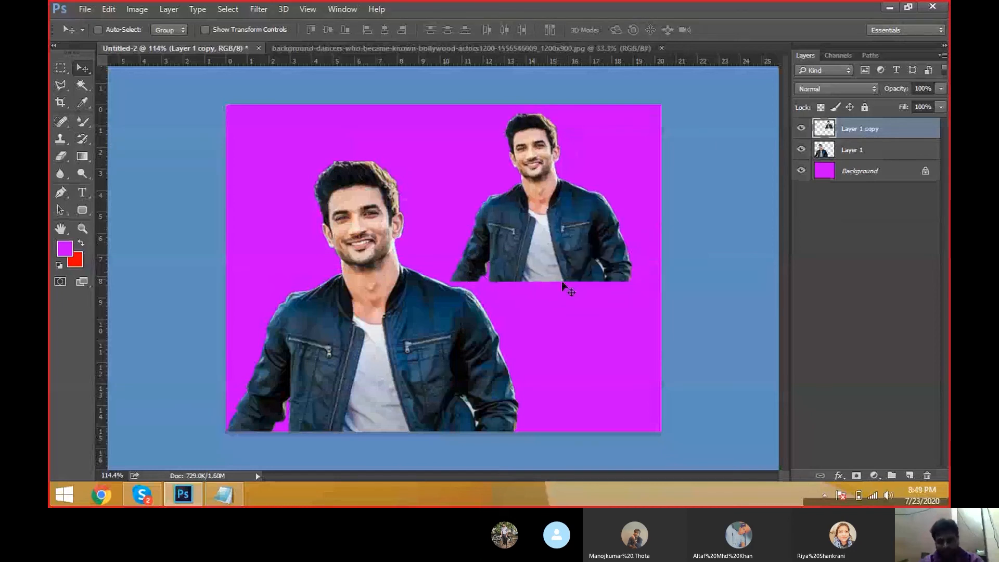
Step: Try erasing across the bottom of the small copy with the Eraser tool, then undo the stroke
left_click(58, 157)
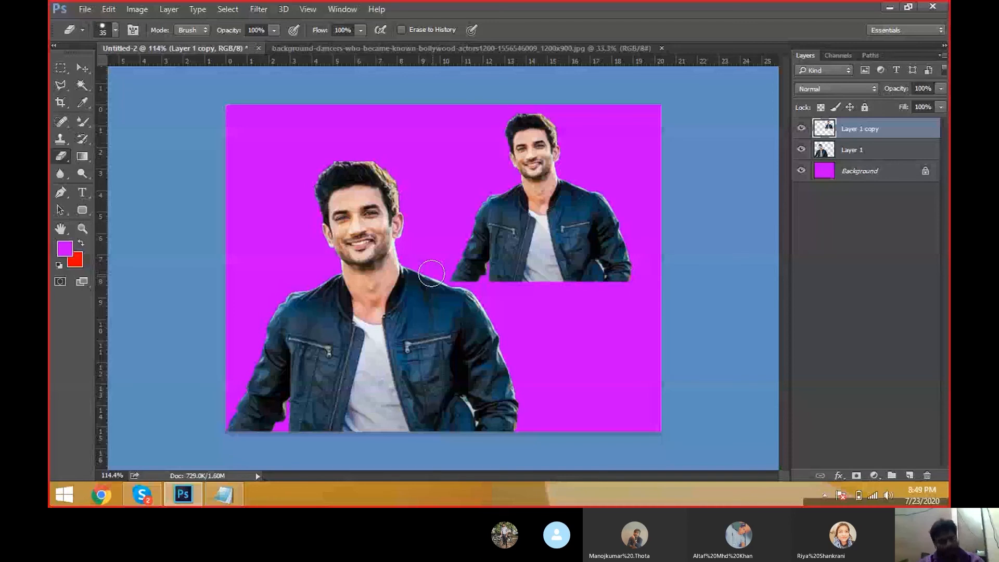
key("bracketright")
left_click_drag(442, 268, 624, 270)
key("ctrl+z")
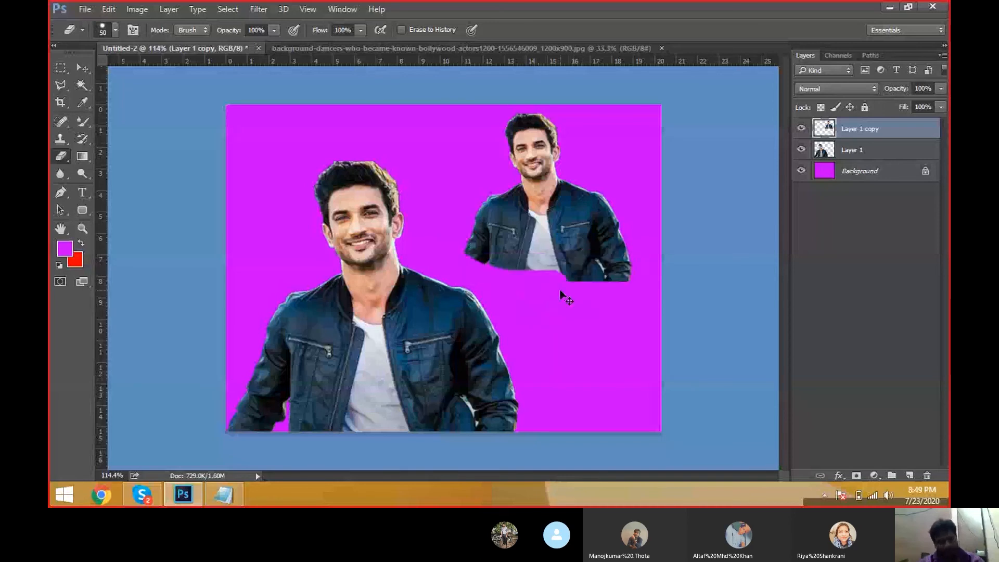
Step: Choose the Eraser Tool, enlarge the brush to 150 px, and erase away the lower part of the small copy
left_click(62, 155)
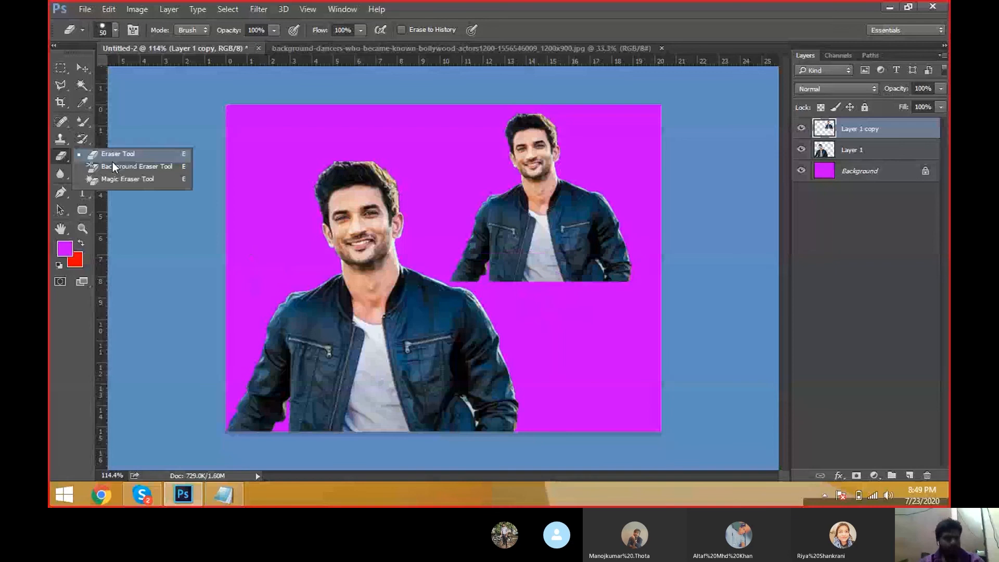
left_click(114, 157)
left_click(115, 30)
left_click(115, 30)
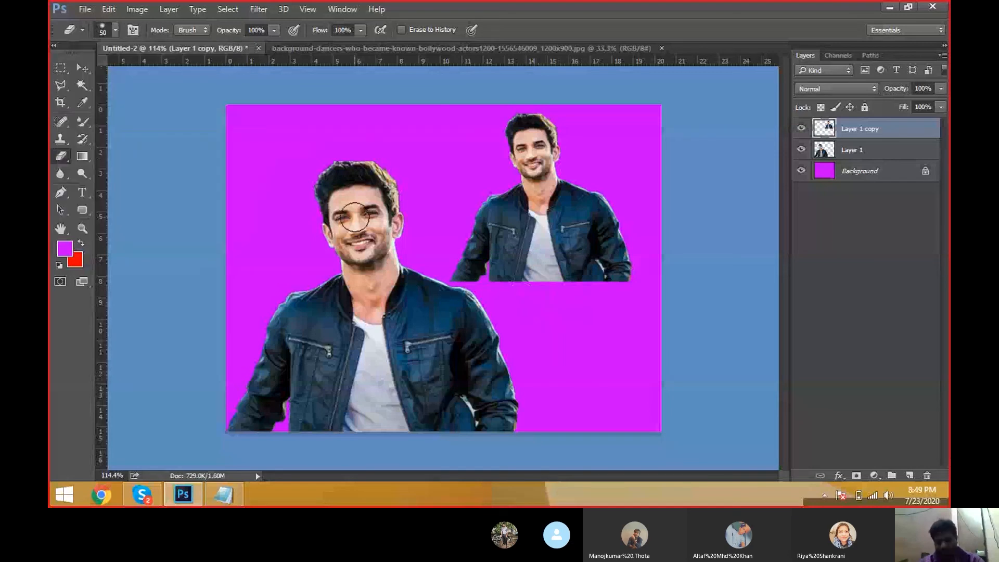
key("bracketright")
key("bracketright")
key("bracketright")
key("bracketright")
key("bracketright")
key("bracketright")
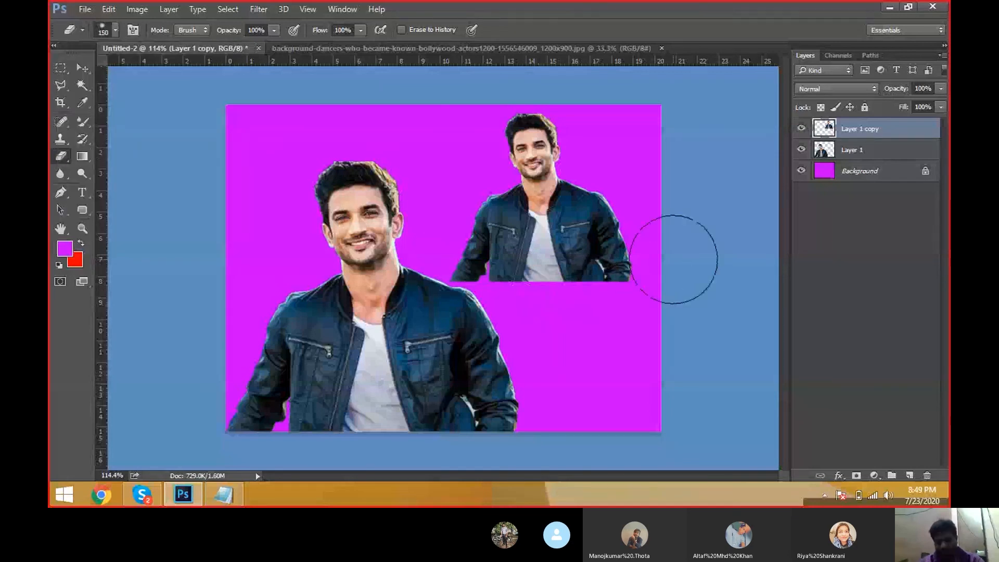
left_click_drag(661, 271, 515, 276)
key("bracketright")
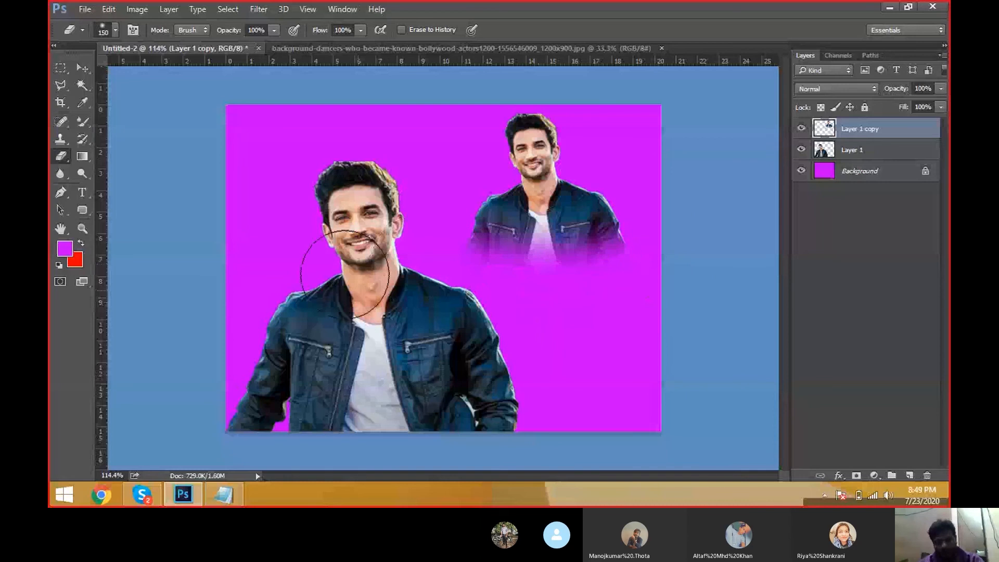
left_click_drag(290, 262, 695, 249)
Step: Switch to the Move tool and shift the faded copy slightly right
key("v")
mouse_move(524, 224)
left_mouse_down()
mouse_move(562, 230)
mouse_move(542, 226)
left_mouse_up()
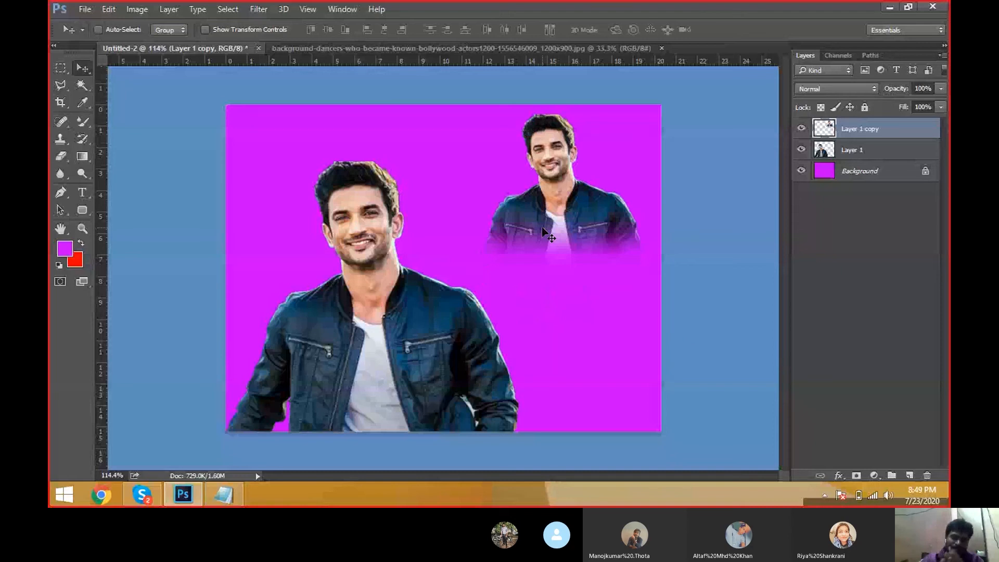
Step: Choose the Eraser Tool and erase more of the small copy's lower-left edge, then return to the Move tool
left_click(61, 156)
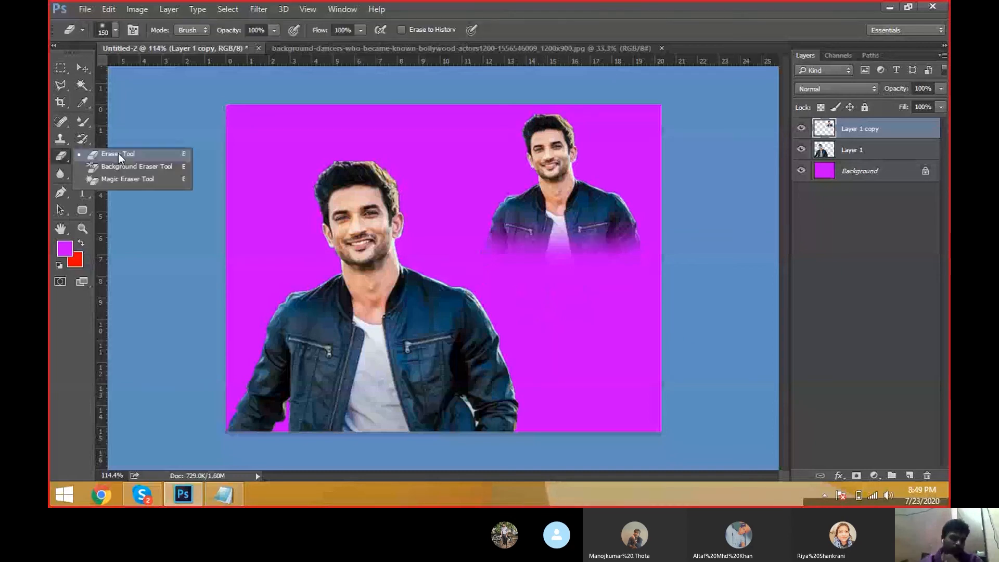
left_click(156, 154)
mouse_move(515, 249)
left_mouse_down()
mouse_move(553, 255)
mouse_move(599, 234)
mouse_move(557, 247)
left_mouse_up()
key("v")
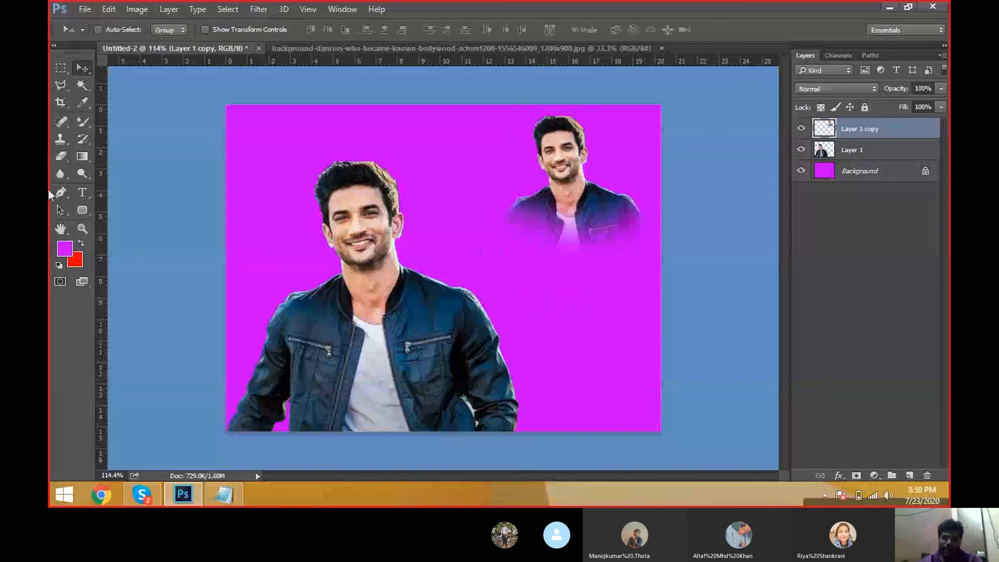
Step: Cycle through the Eraser, Background Eraser and Magic Eraser tools to compare their options, ending on the Background Eraser Tool
right_click(62, 156)
left_click(98, 168)
right_click(63, 158)
left_click(93, 156)
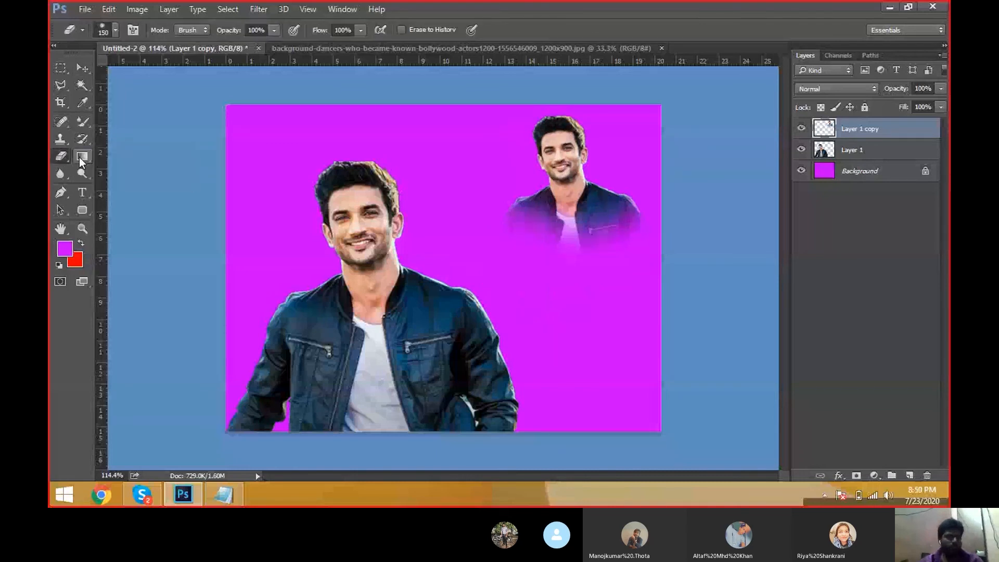
right_click(61, 156)
left_click(98, 167)
right_click(61, 156)
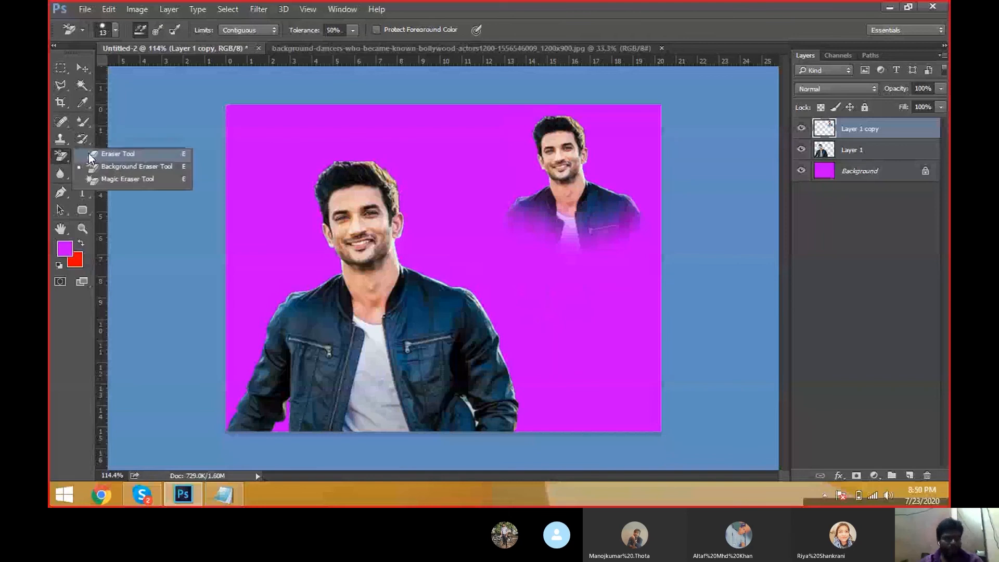
left_click(94, 154)
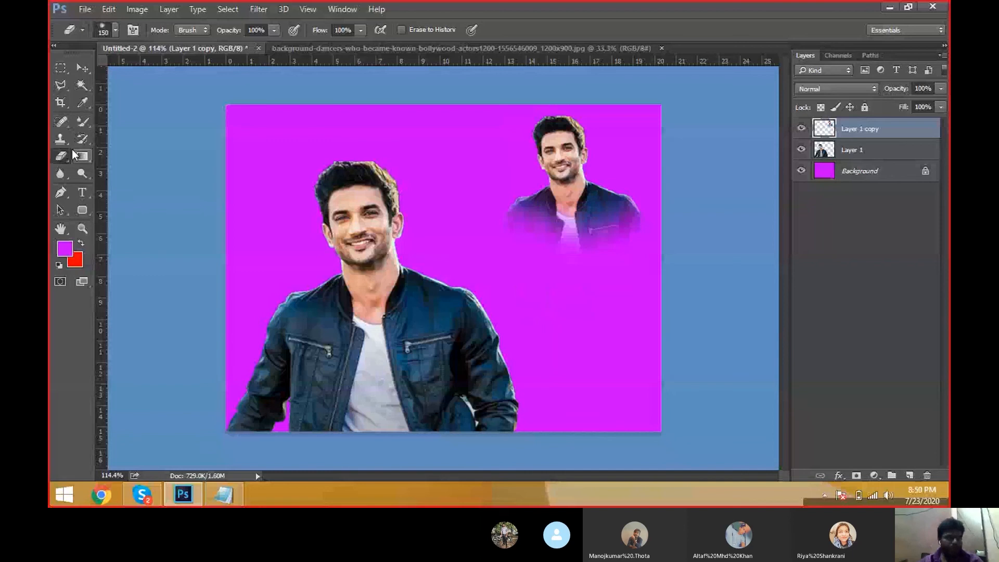
key("shift+e")
key("shift+e")
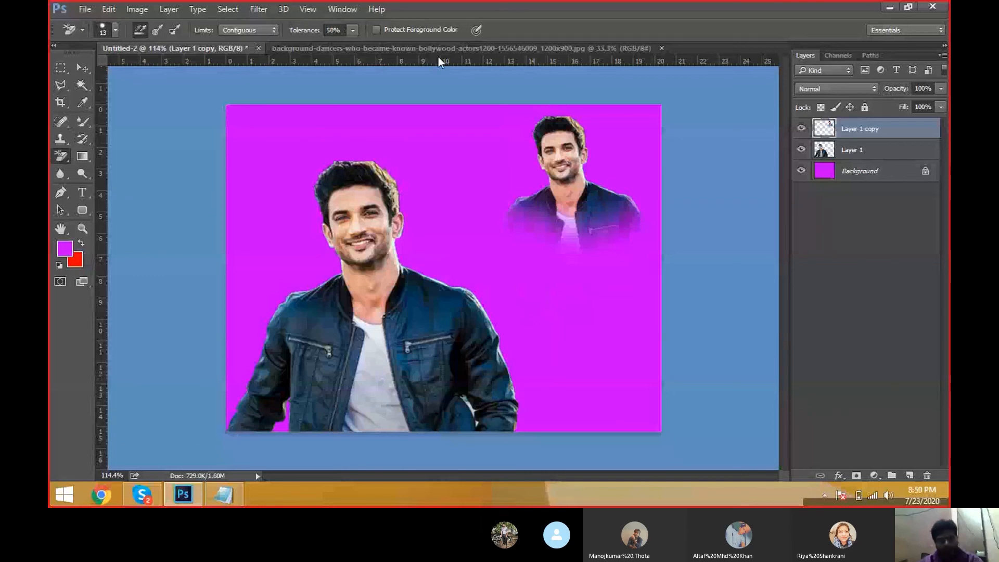
Step: Switch to the background-dancers photo document
left_click(439, 48)
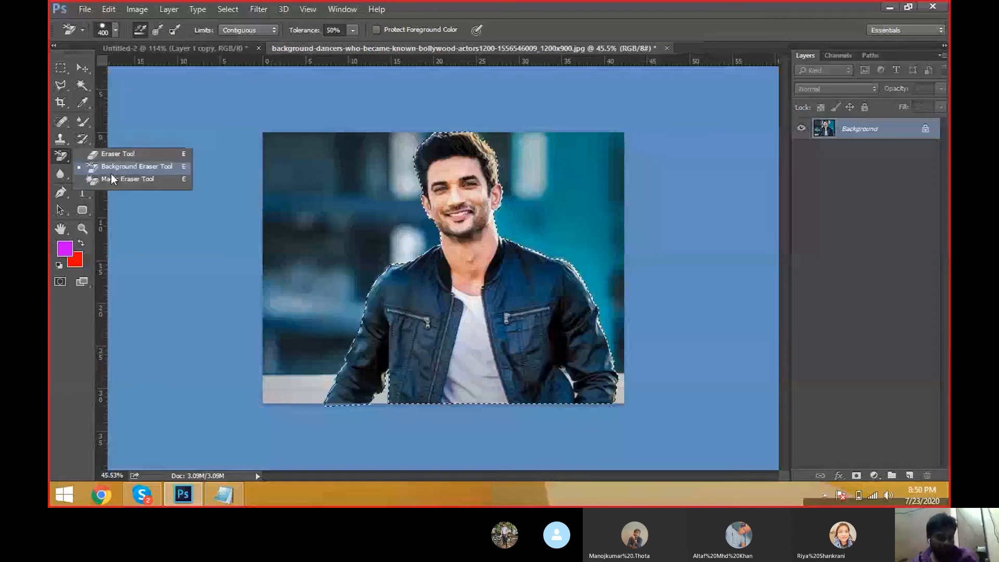
left_click(119, 162)
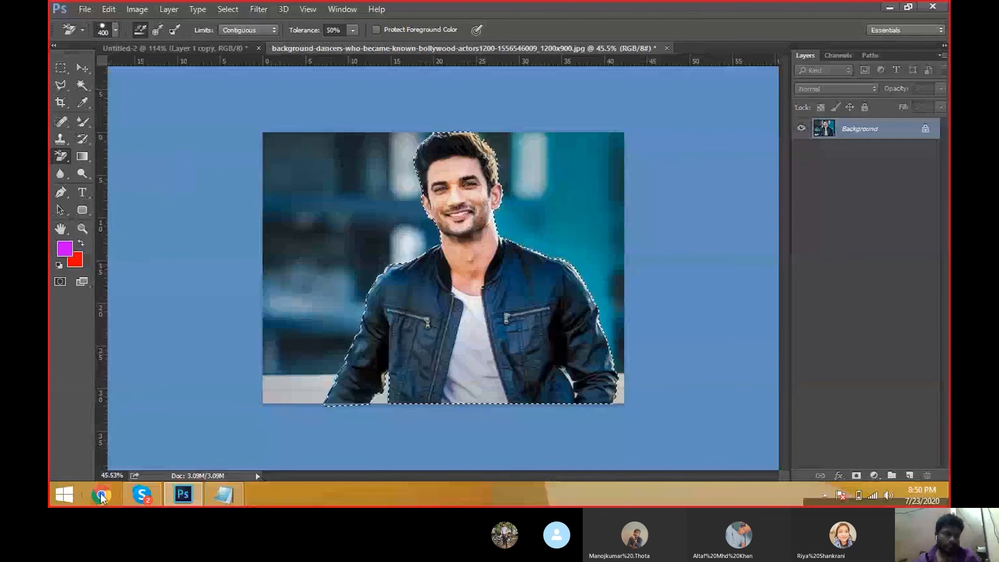
Step: Switch to Chrome and open google.com
type("g")
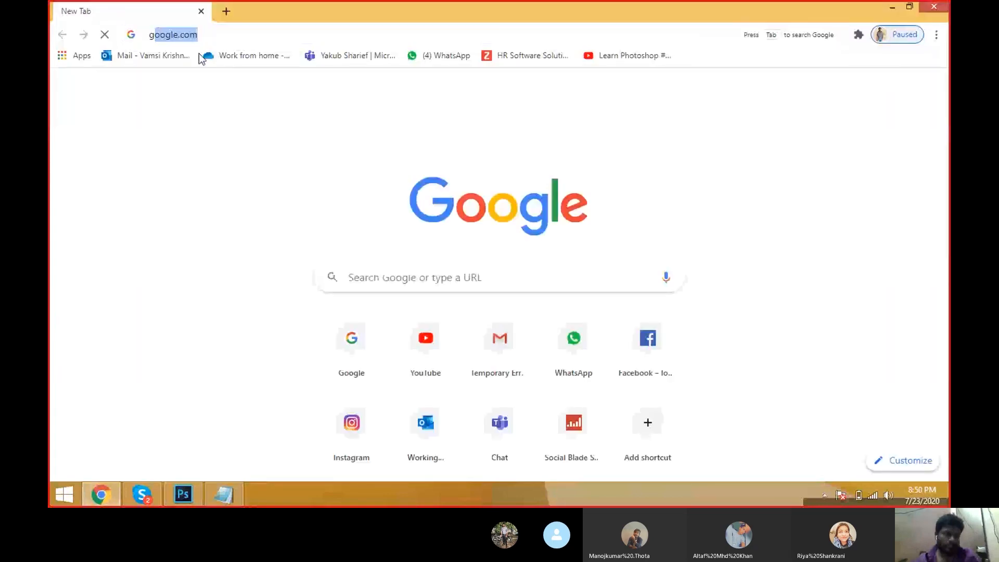
type("o")
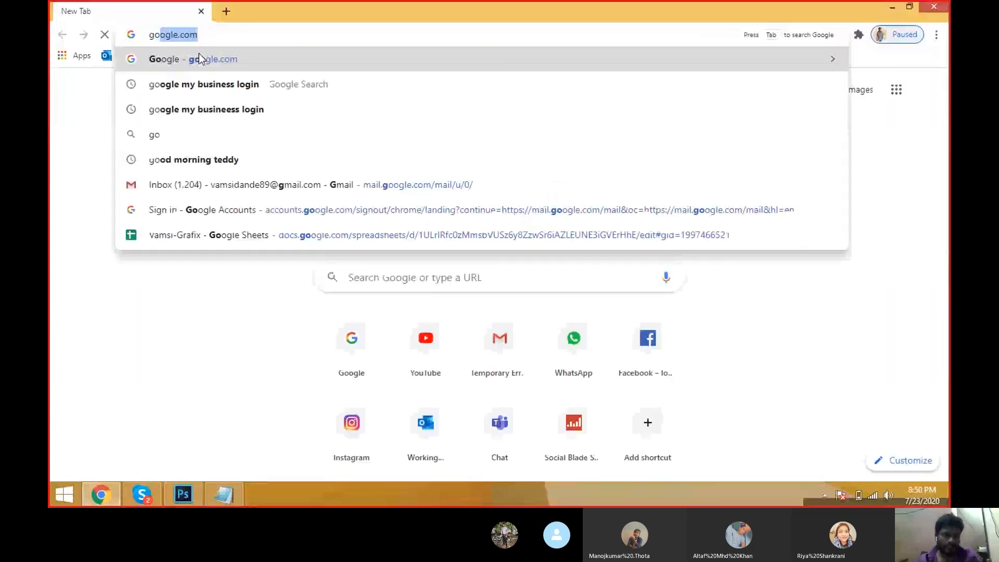
key("Return")
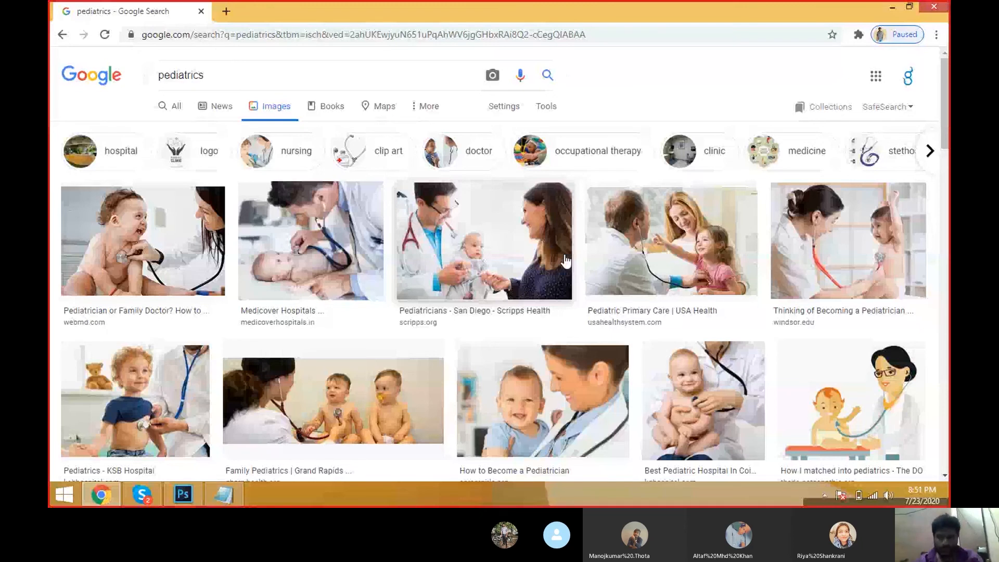
Step: Scroll through the pediatrics image search results and close the open preview
scroll(566, 262, "down", 10)
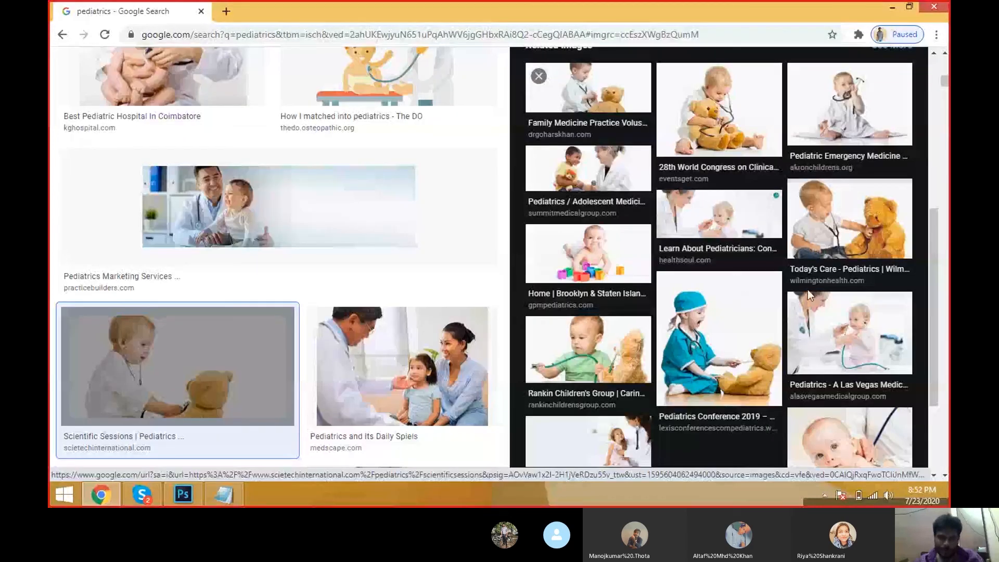
scroll(807, 289, "down", 2)
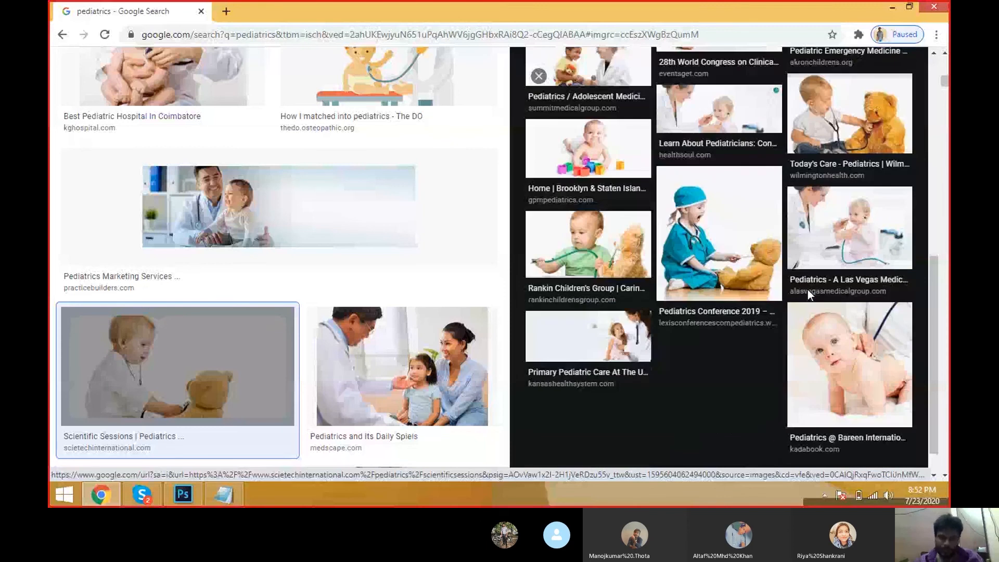
key("Escape")
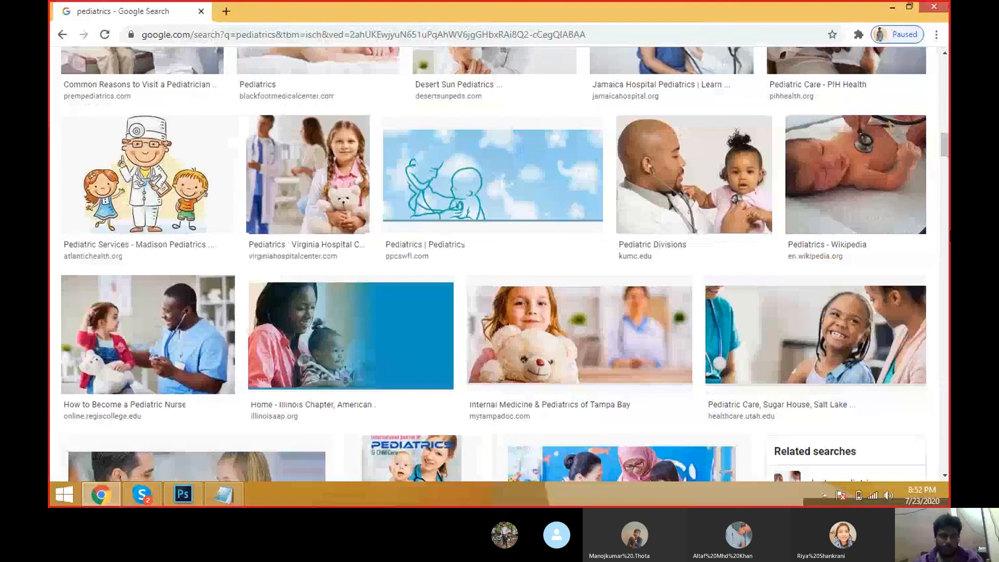
Step: Open the Goldstar Pediatrics child-doctor image and save it to the Desktop as doctor-1
left_click(454, 162)
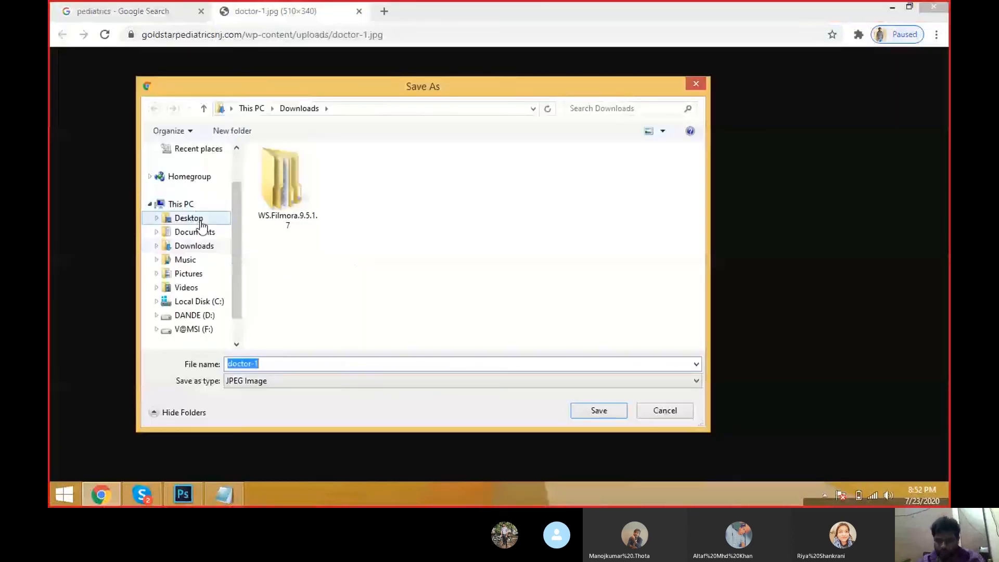
left_click(194, 221)
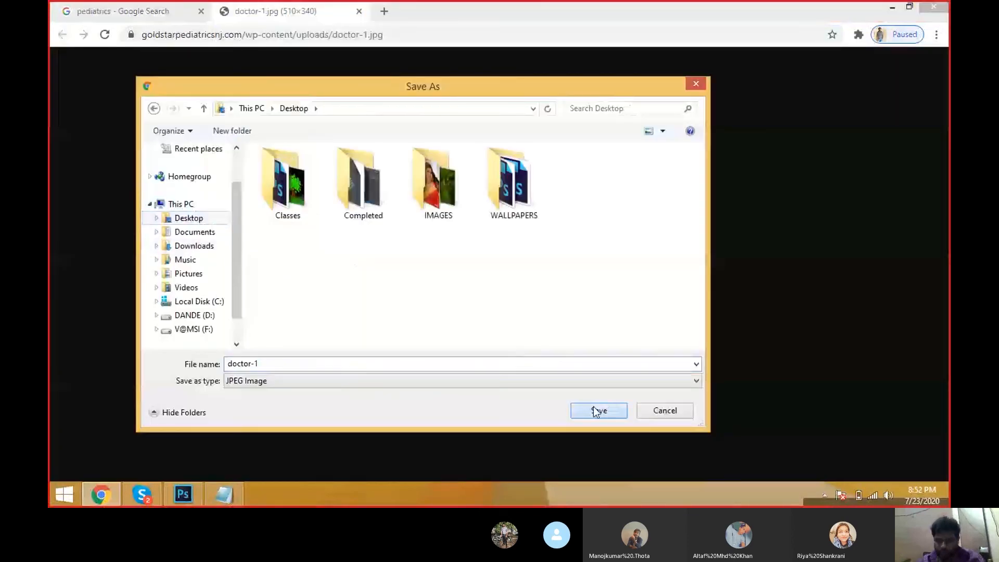
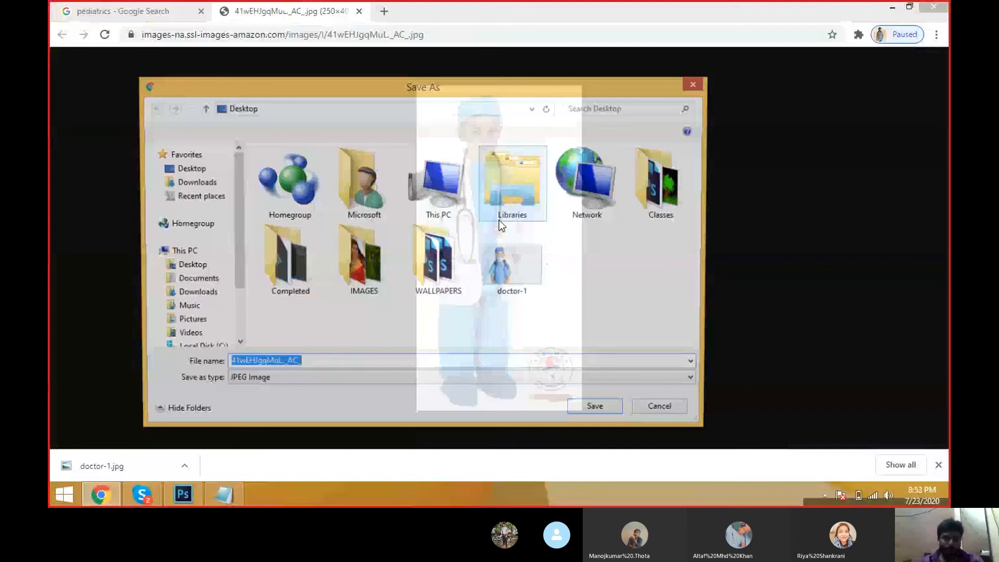
Step: Save the open web image under its default file name and close its browser tab
key("Return")
key("ctrl+w")
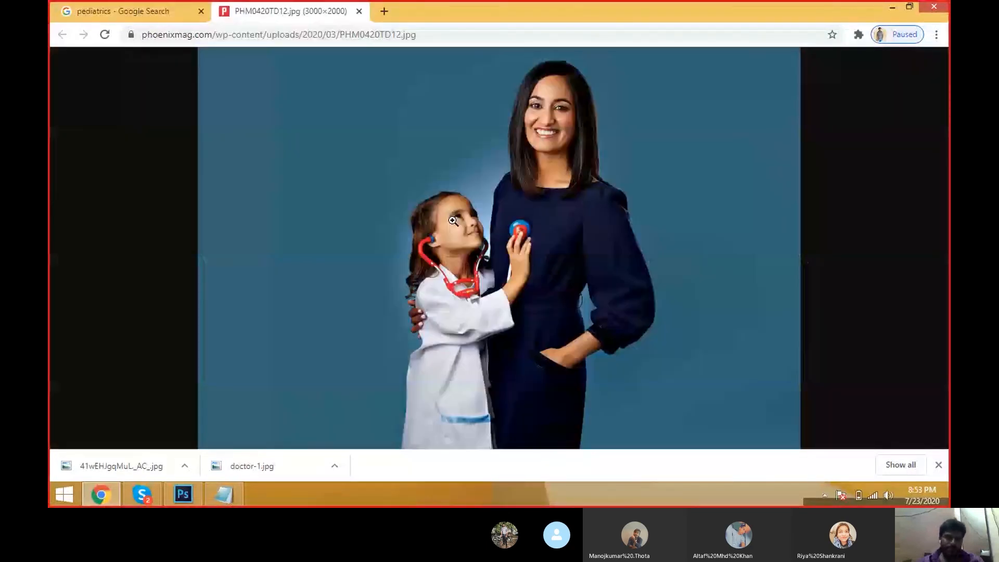
Step: Zoom into the mother-and-daughter doctor photo and download it as PHM0420TD12.jpg
left_click(453, 220)
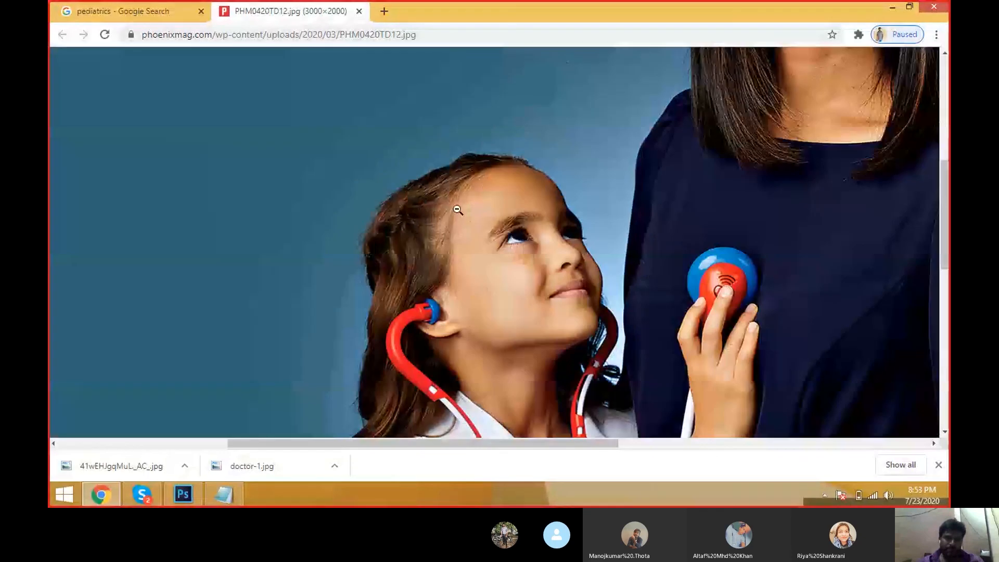
left_click(457, 210)
right_click(514, 190)
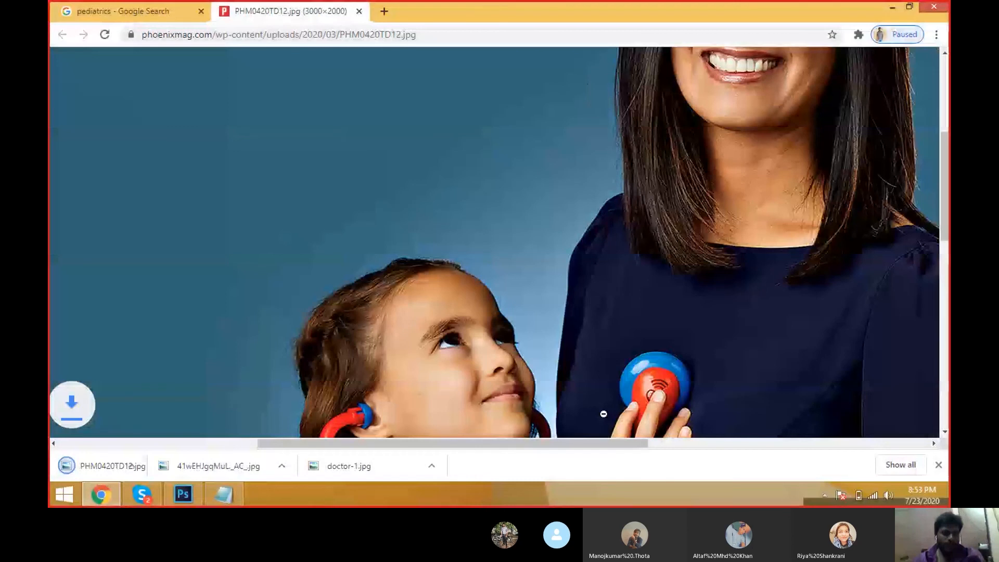
Step: Switch to Photoshop and erase the white background around the girl in doctor-1 with the Background Eraser Tool
key("alt+Tab")
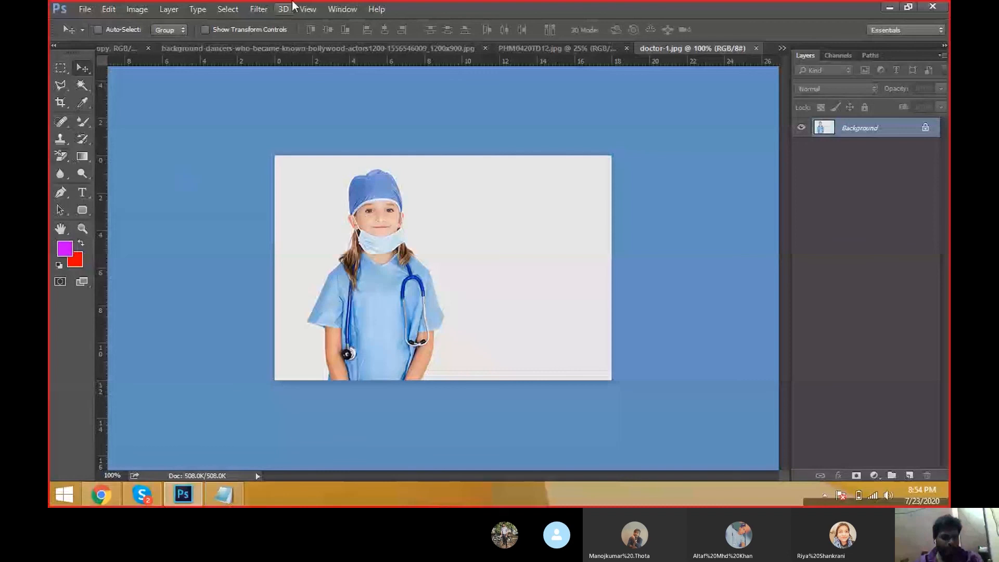
right_click(60, 156)
left_click(130, 164)
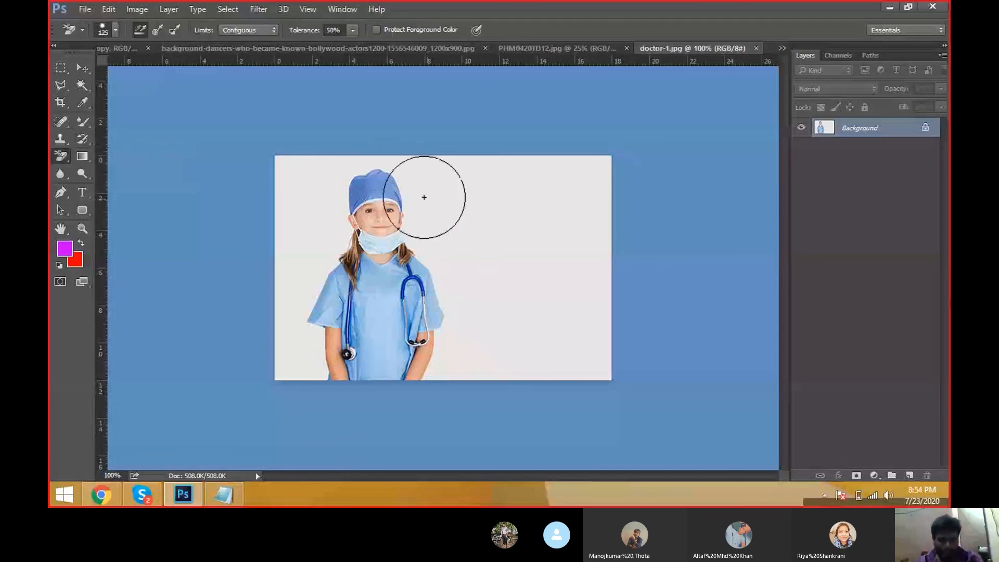
left_click(409, 194)
mouse_move(410, 194)
left_mouse_down()
mouse_move(448, 276)
mouse_move(468, 370)
left_mouse_up()
mouse_move(344, 390)
left_mouse_down()
mouse_move(310, 357)
mouse_move(301, 297)
mouse_move(325, 200)
mouse_move(283, 166)
mouse_move(276, 216)
mouse_move(359, 168)
mouse_move(395, 163)
left_mouse_up()
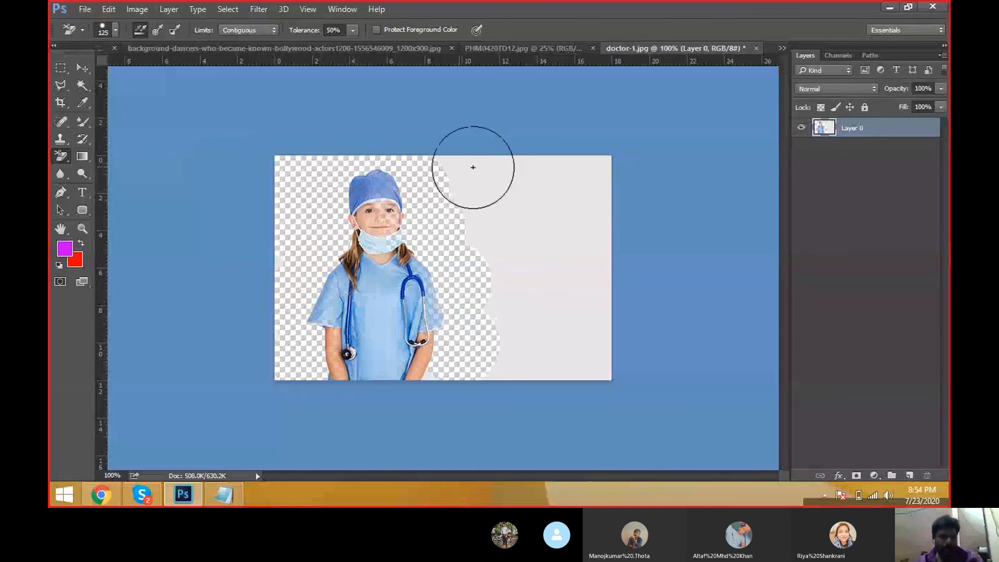
left_click_drag(472, 167, 477, 224)
Step: Select the Move tool, then close the background-dancers document without saving changes
left_click(82, 67)
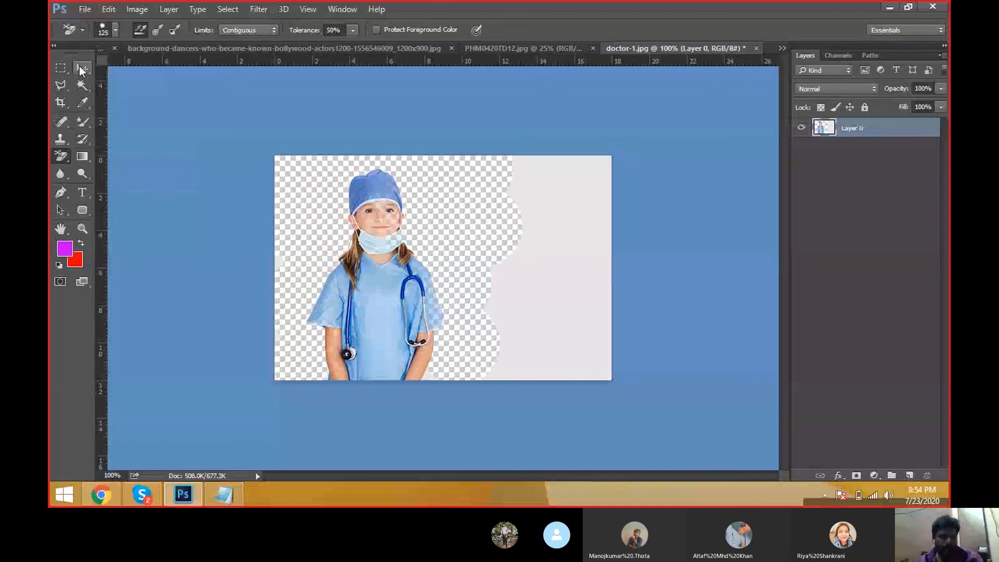
left_click(383, 49)
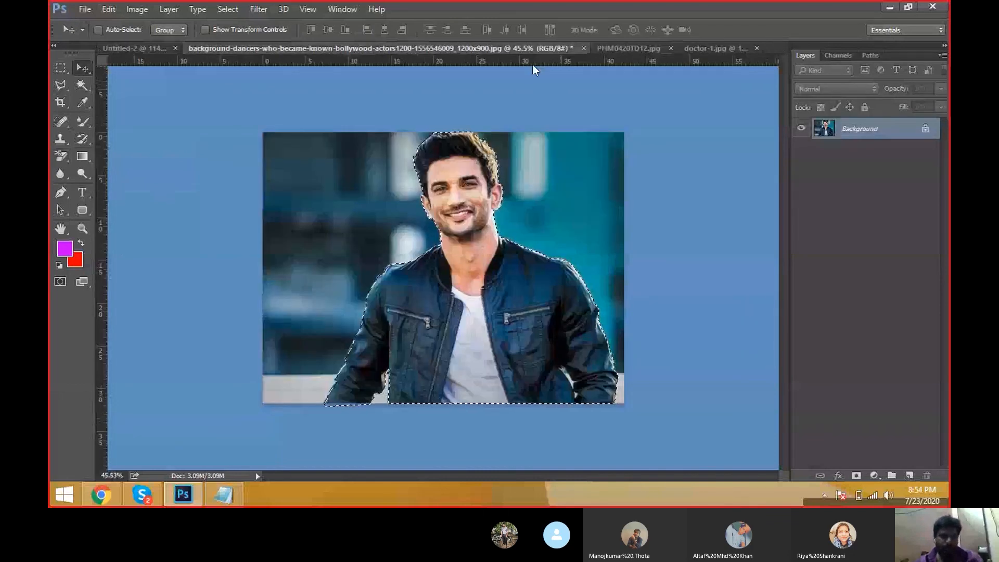
key("ctrl+w")
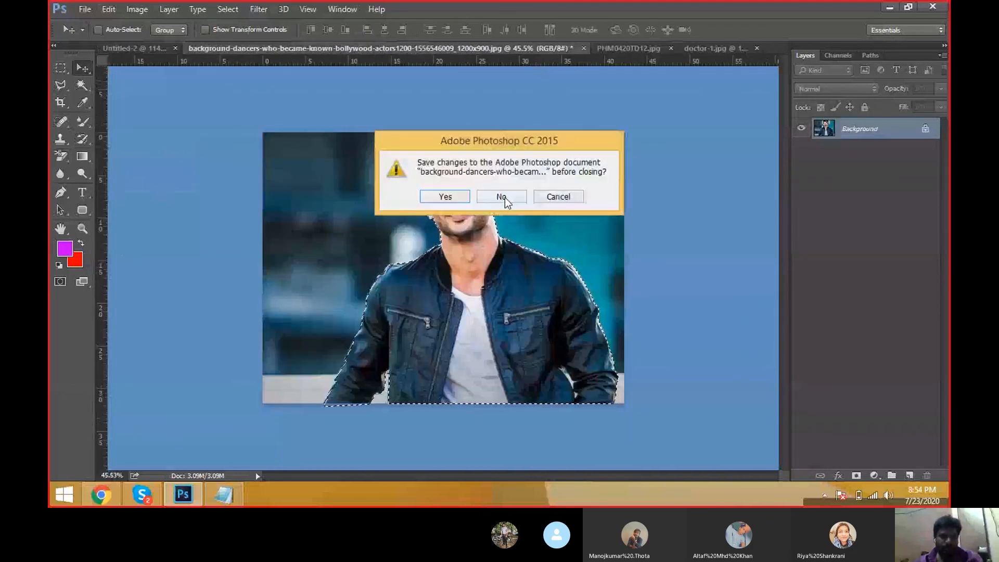
left_click(501, 196)
Step: Bring the doctor-1 image into Untitled-2 as a new layer and move it beside the man
left_click(323, 47)
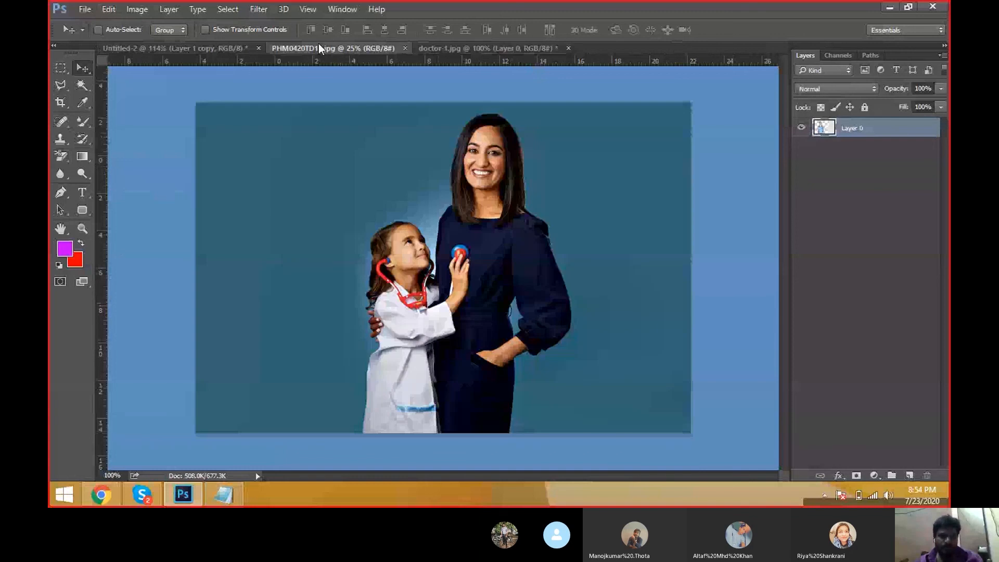
left_click(202, 49)
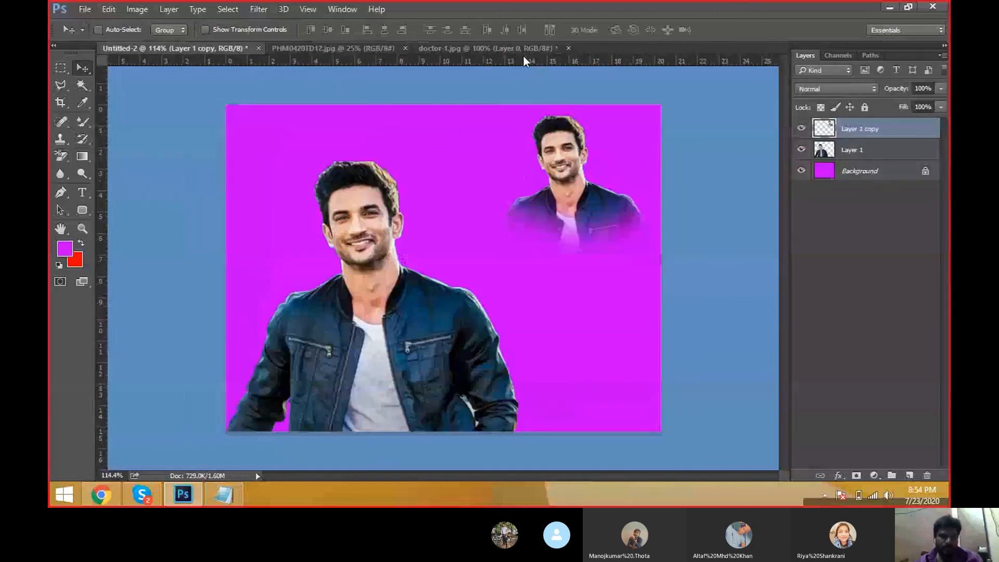
left_click_drag(252, 108, 380, 270)
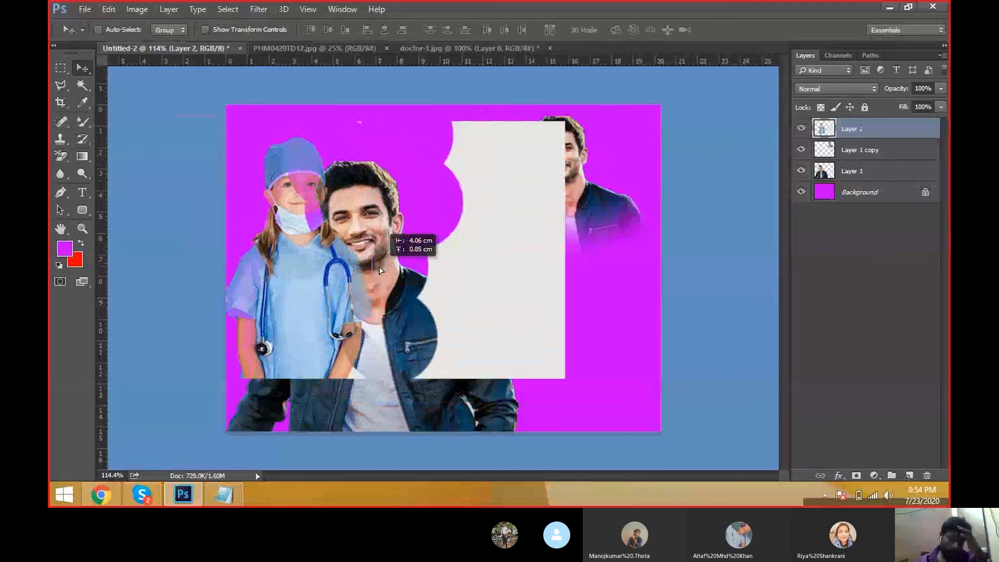
left_click_drag(380, 270, 381, 265)
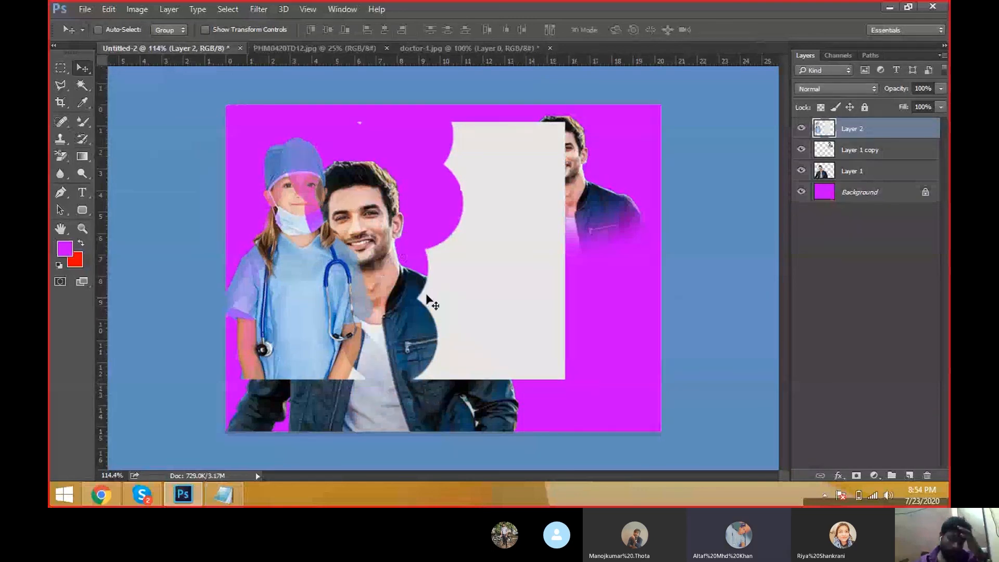
left_click_drag(458, 283, 530, 311)
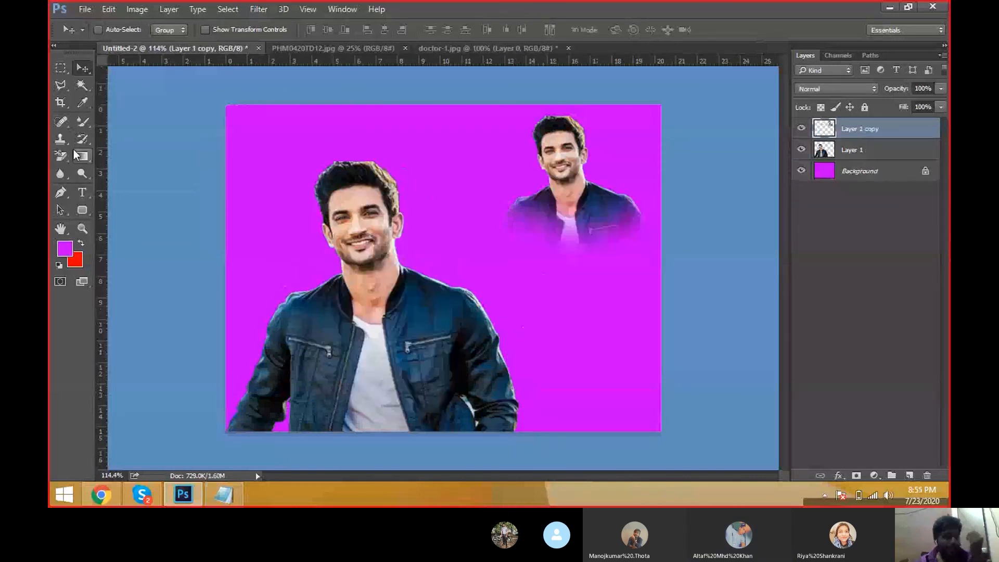
Step: Select the eraser, switch to doctor-1 and undo the background erasing
left_click(61, 156)
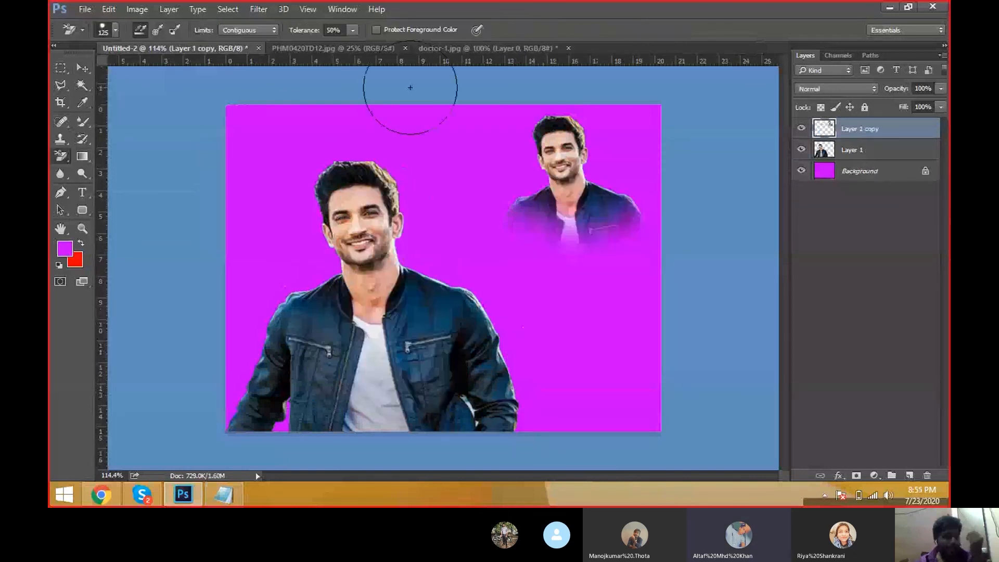
left_click(489, 48)
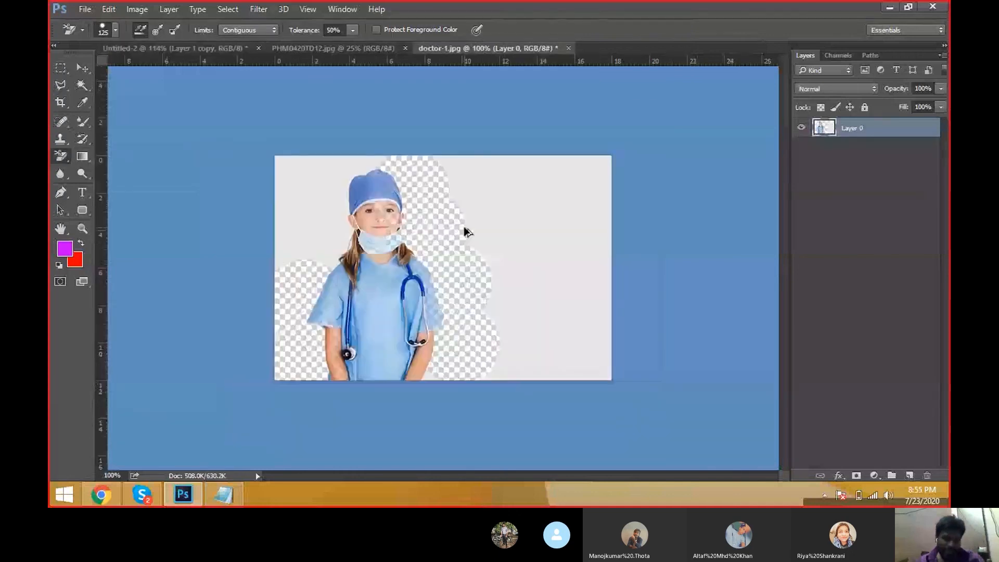
key("ctrl+z")
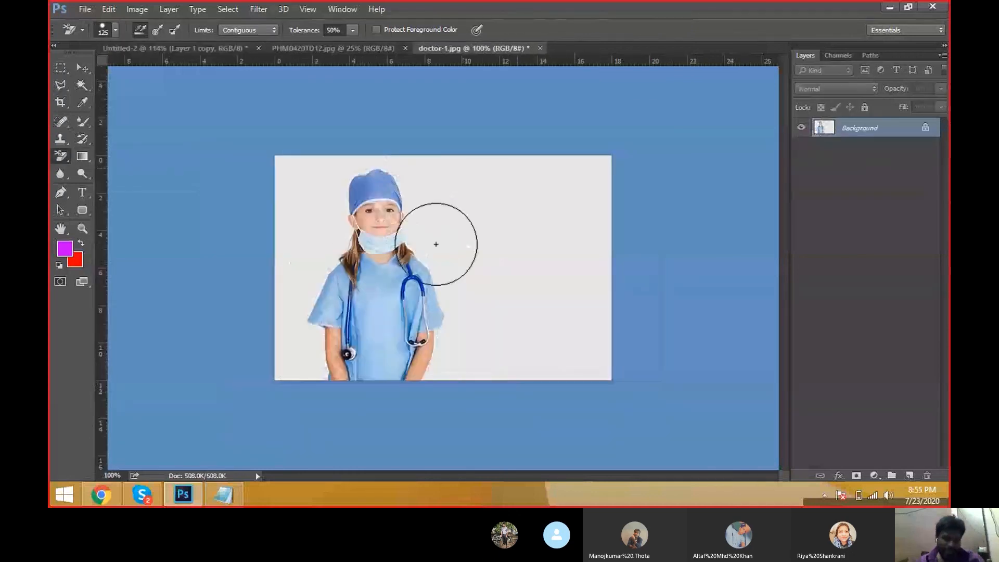
Step: Erase the white background around the girl in doctor-1 using the Background Eraser at 20% tolerance and a 50 px brush
left_click(422, 223, "ctrl")
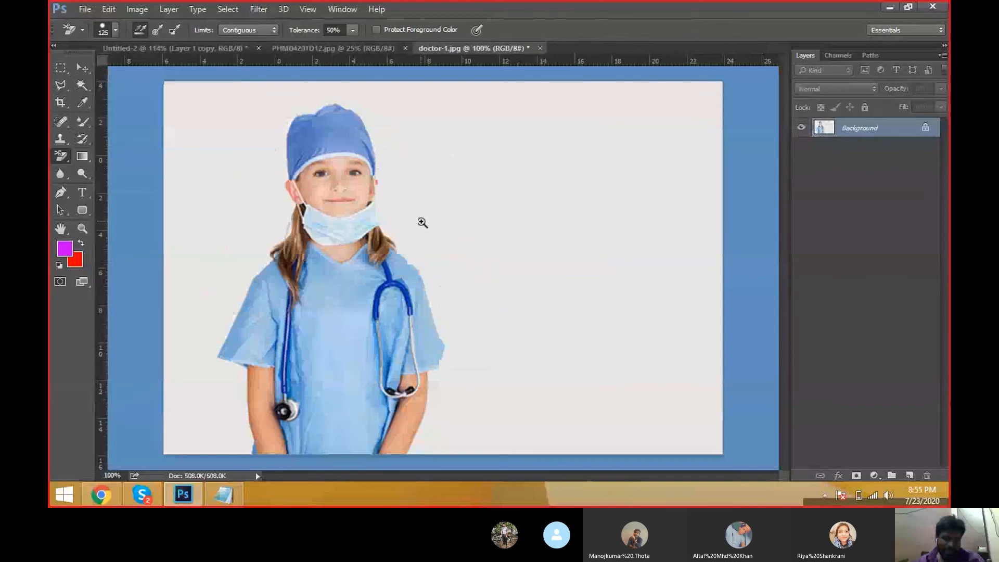
left_click(422, 222, "ctrl")
key("2")
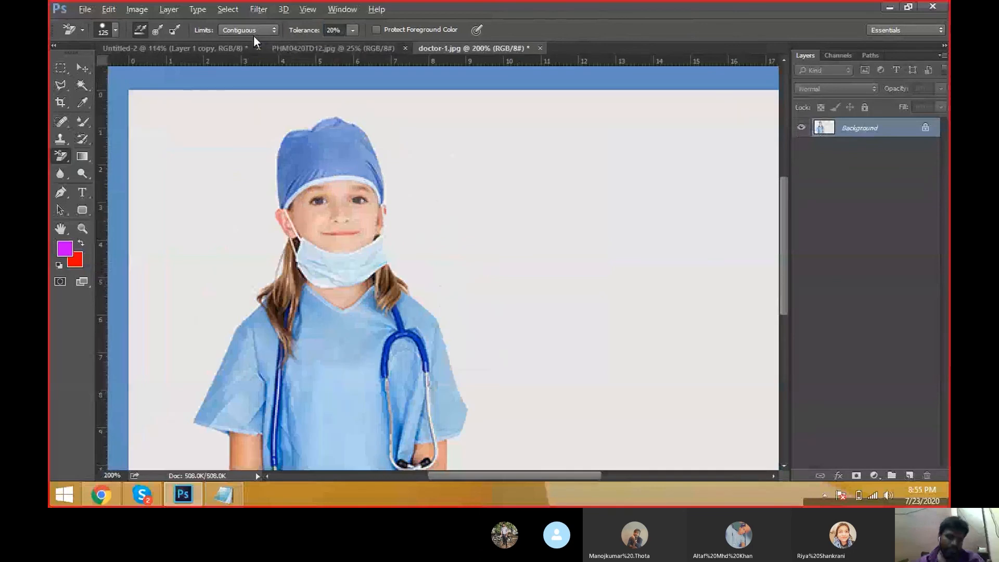
scroll(364, 197, "down", 4)
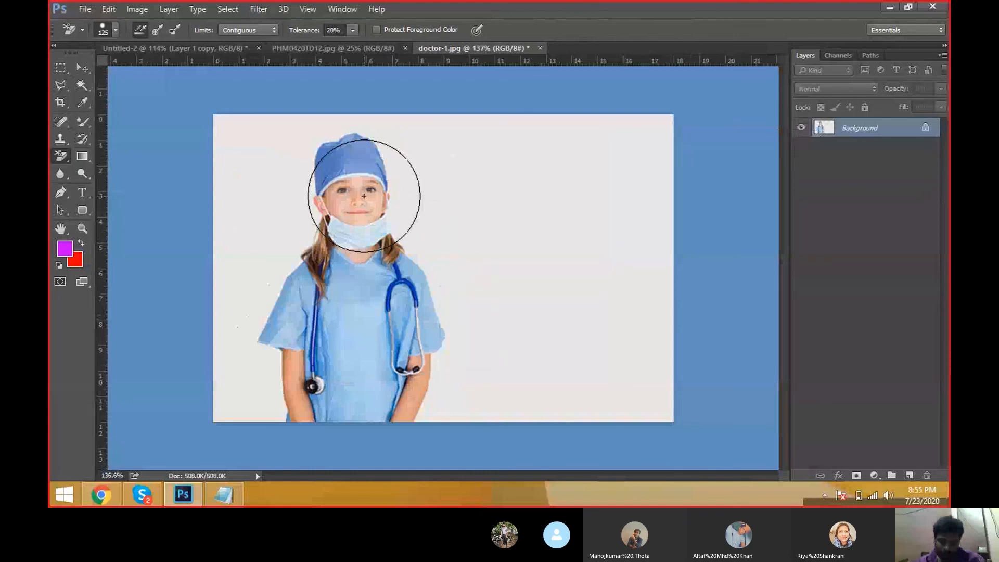
key("bracketleft")
key("bracketleft")
key("bracketleft")
key("bracketleft")
key("bracketleft")
key("bracketleft")
mouse_move(398, 149)
left_mouse_down()
mouse_move(406, 217)
mouse_move(454, 314)
left_mouse_up()
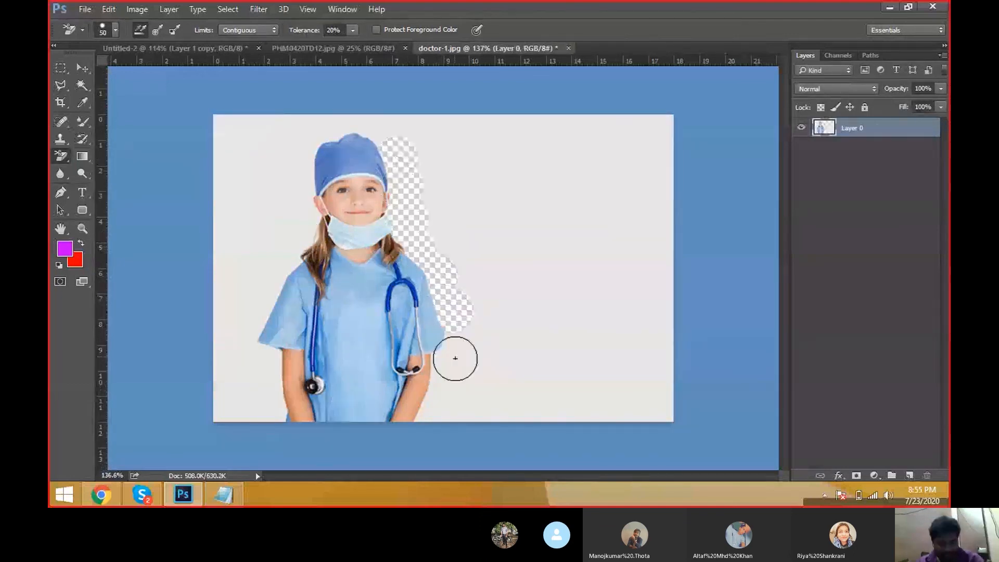
mouse_move(455, 358)
left_mouse_down()
mouse_move(448, 352)
mouse_move(429, 413)
left_mouse_up()
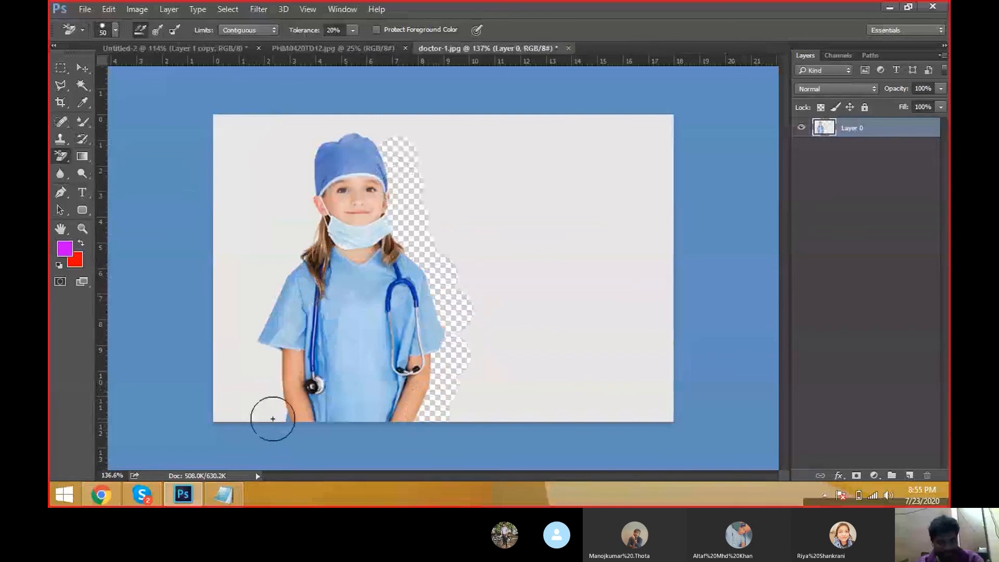
left_click_drag(273, 418, 270, 390)
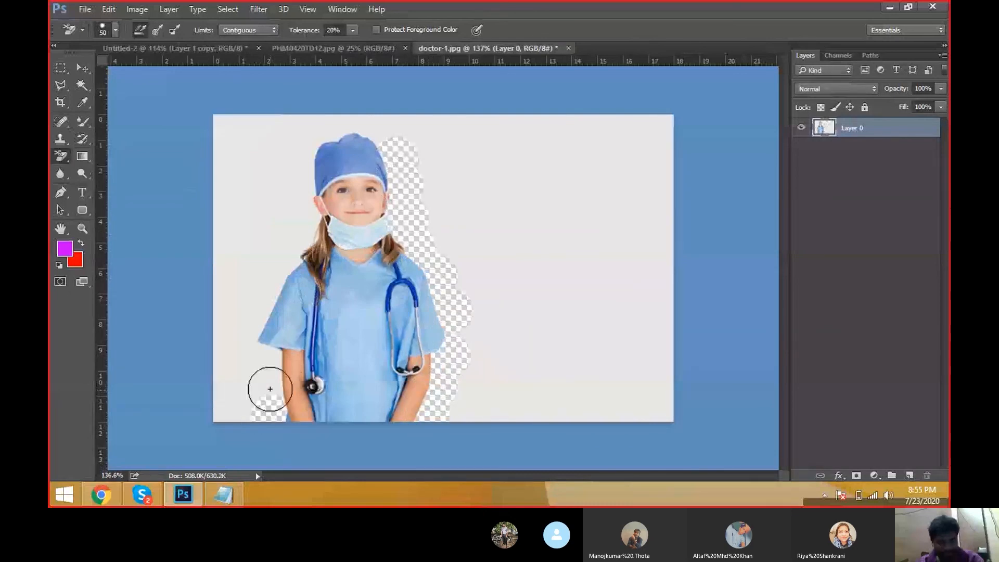
mouse_move(270, 389)
left_mouse_down()
mouse_move(274, 278)
mouse_move(310, 234)
mouse_move(315, 138)
mouse_move(343, 128)
mouse_move(408, 134)
left_mouse_up()
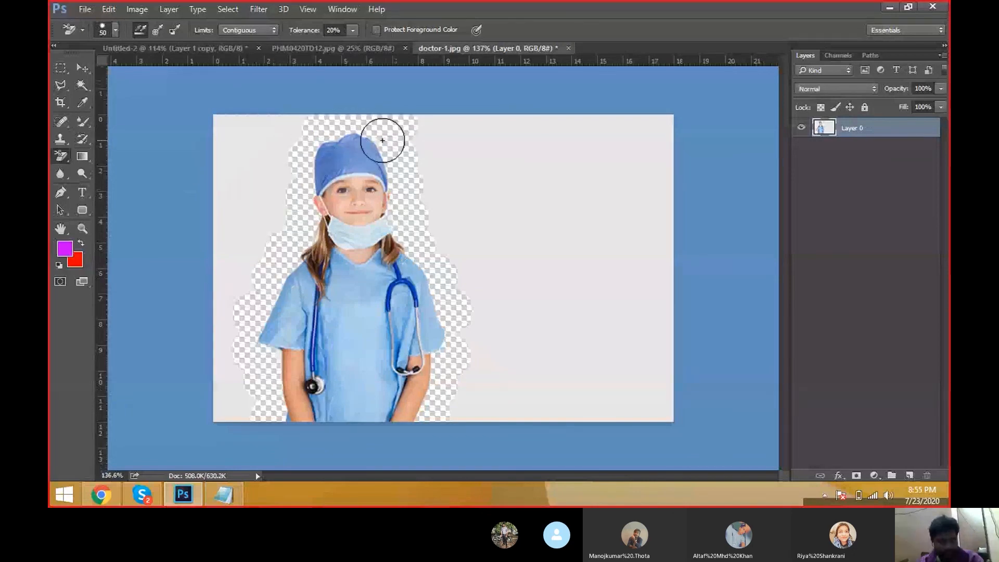
left_click(434, 186)
left_click(467, 274)
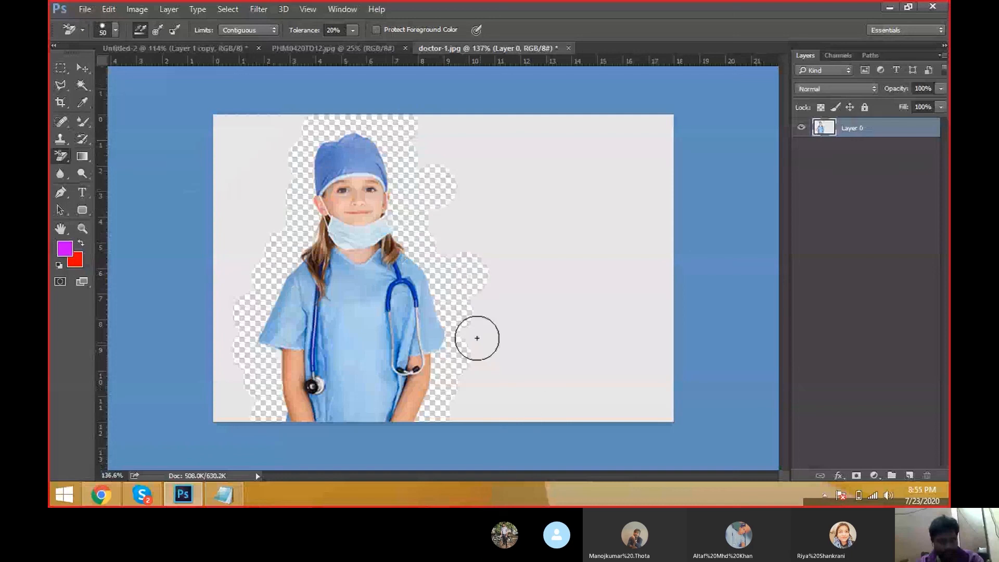
left_click(467, 333)
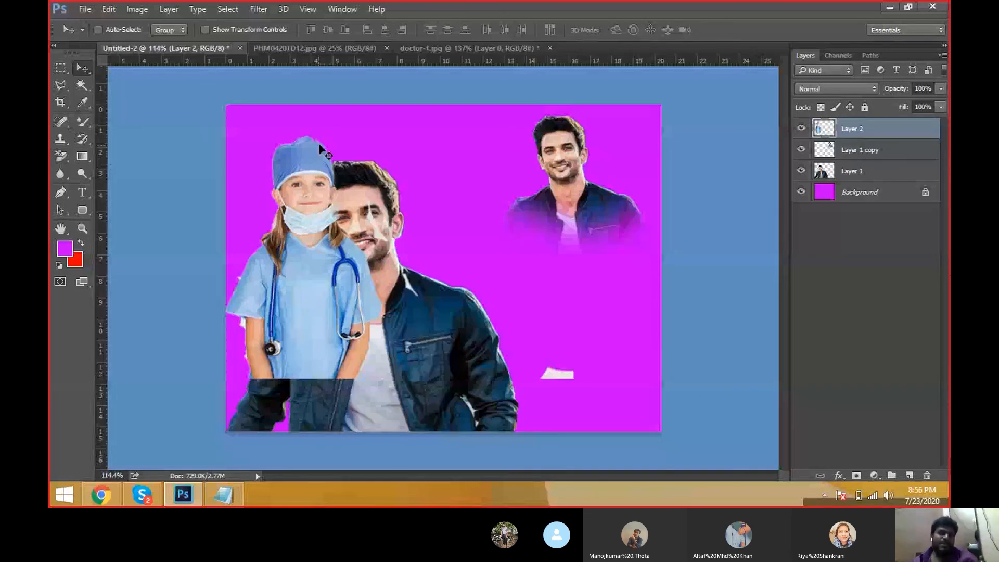
Step: Move the girl layer in Untitled-2 beside the man and erase the leftover white fragments around her with a 100 px brush
left_click_drag(283, 183, 410, 171)
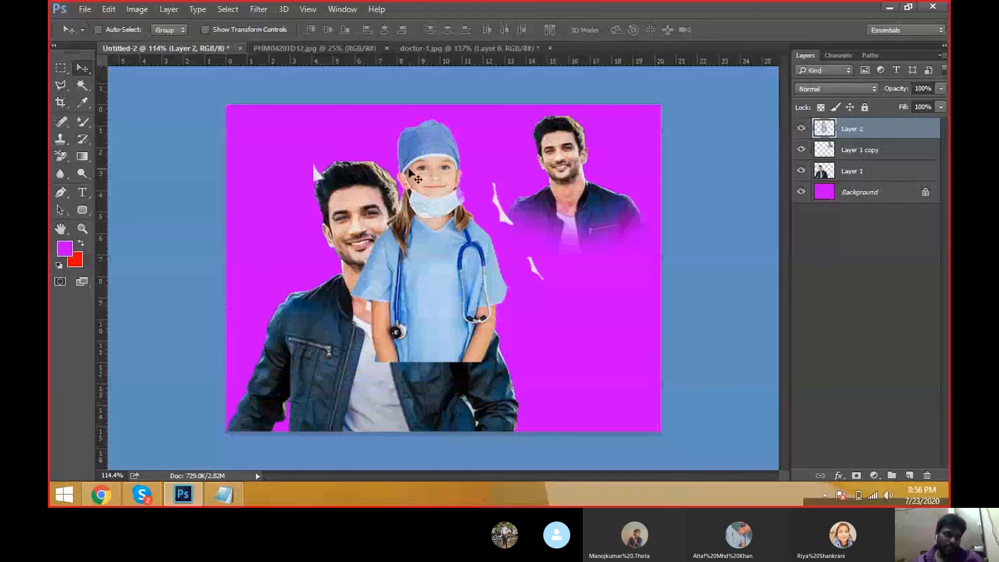
left_click(60, 139)
left_click_drag(60, 156, 106, 165)
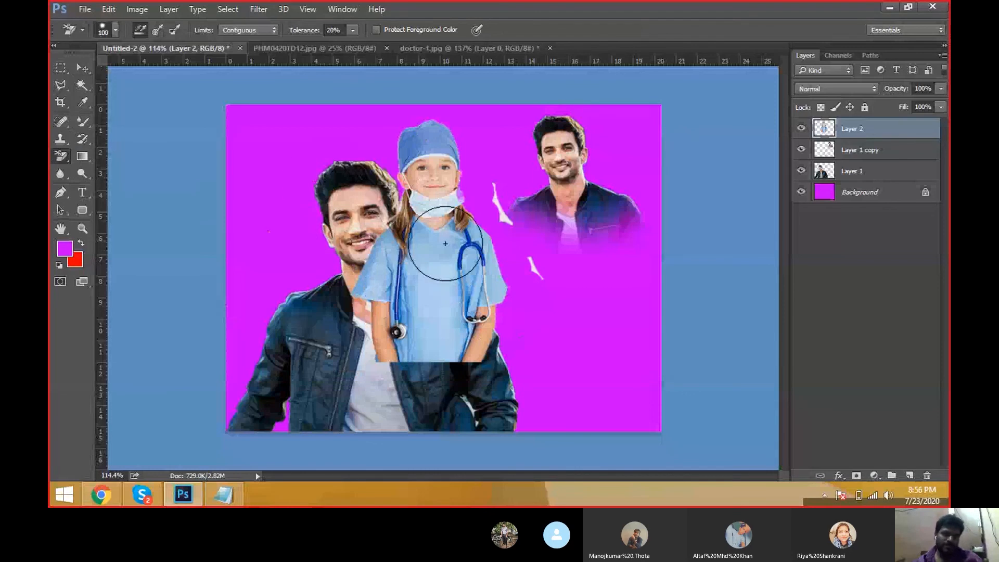
left_click_drag(506, 217, 535, 278)
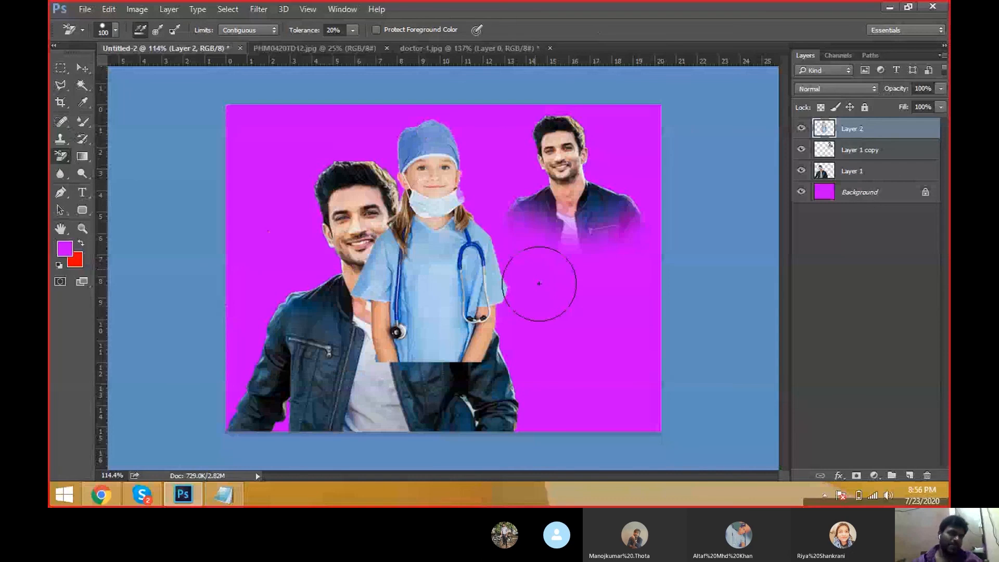
Step: Move the girl to the lower-left corner of Untitled-2, in front of the man's shoulder
key("v")
left_click_drag(442, 283, 291, 382)
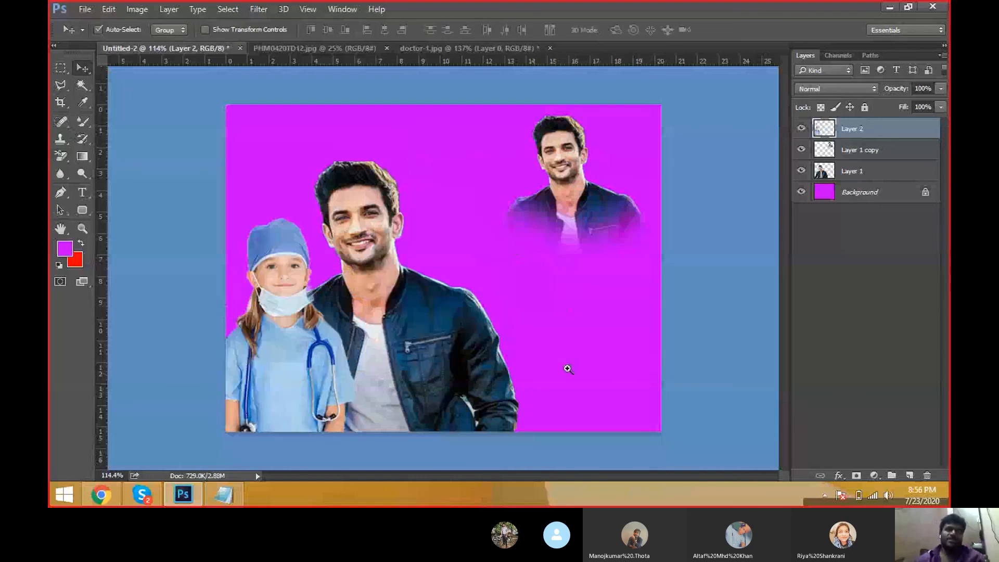
key("ctrl")
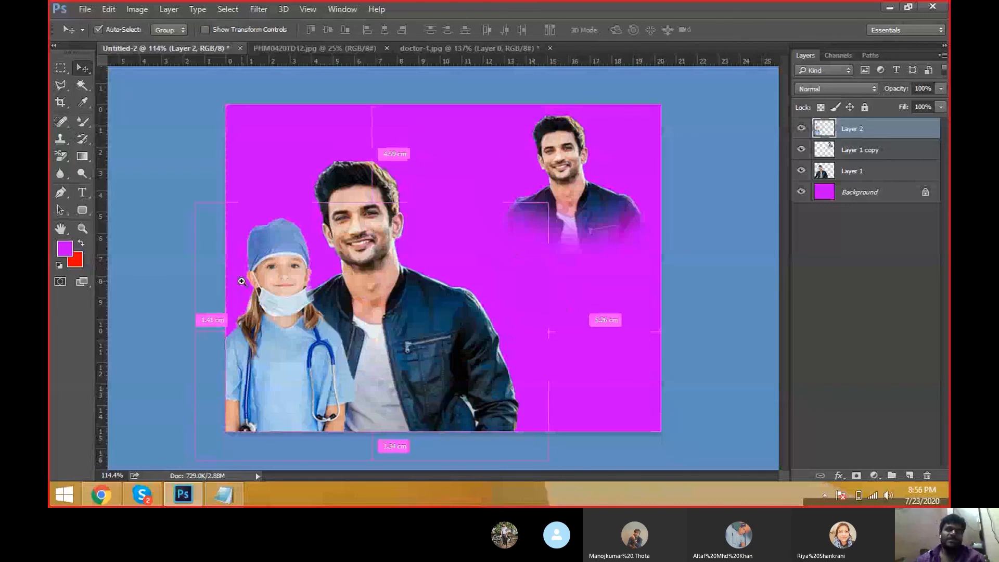
left_click(241, 281)
right_click(349, 168)
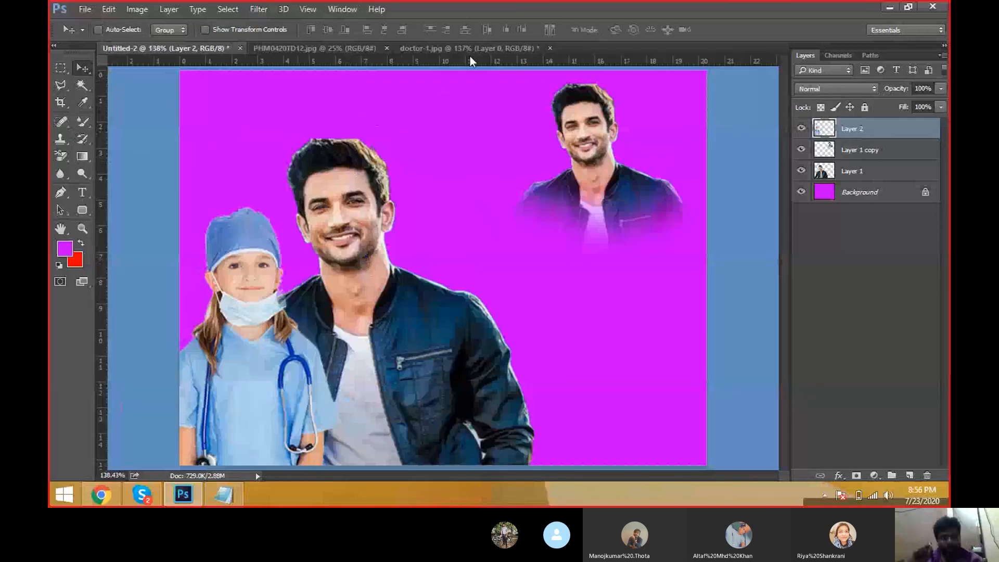
Step: Pick the Background Eraser, then step back through the erasing history in doctor-1
key("e")
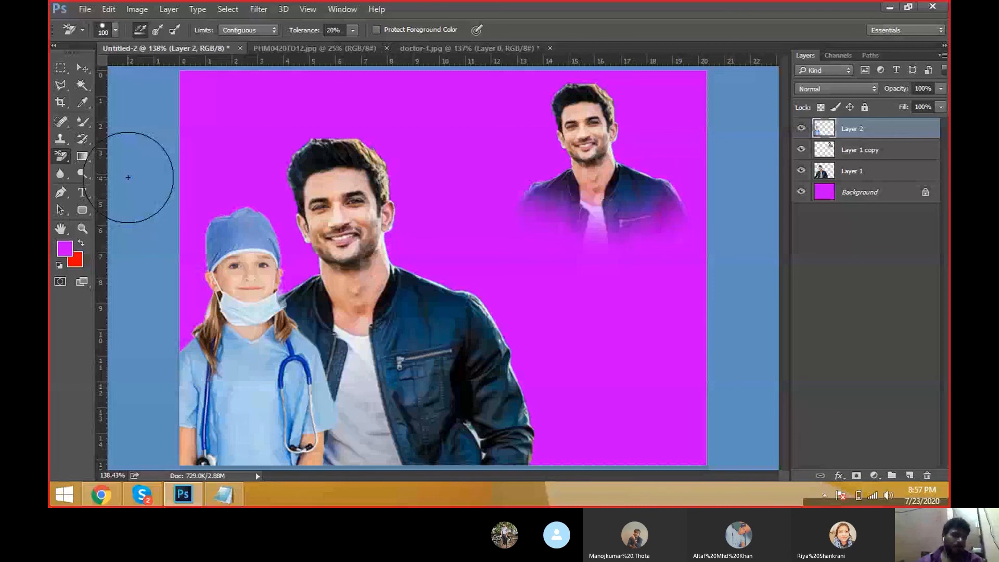
right_click(62, 156)
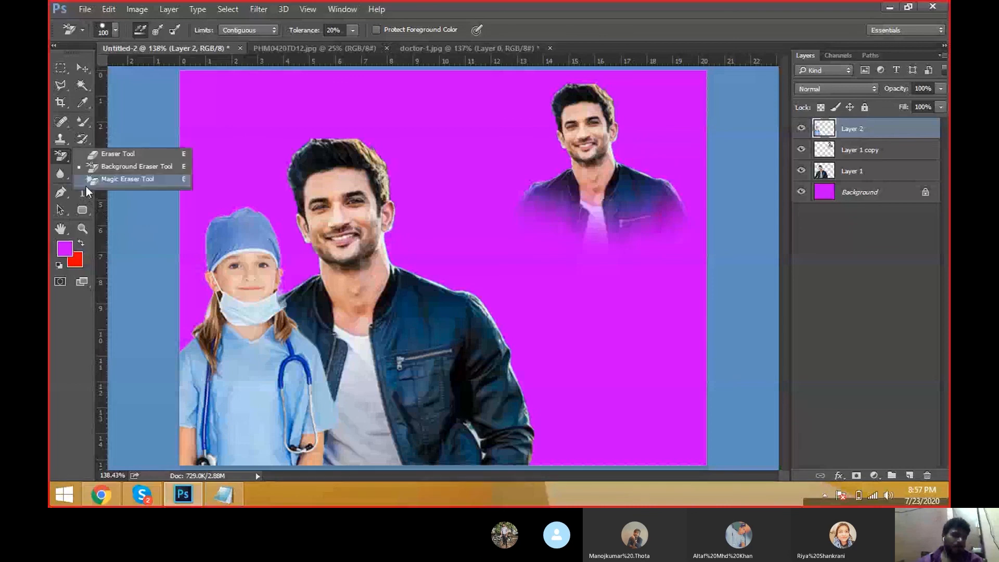
left_click(128, 167)
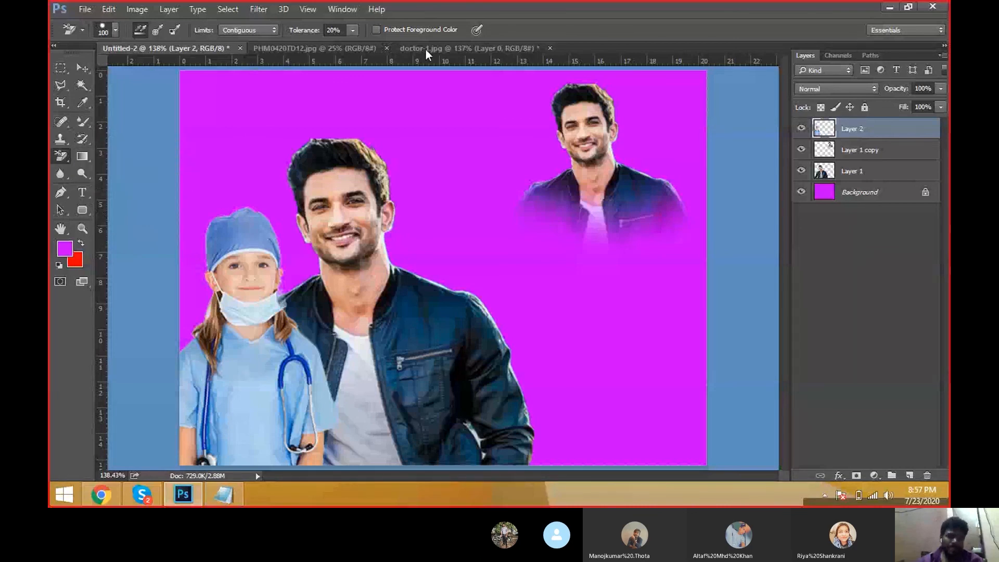
left_click(414, 48)
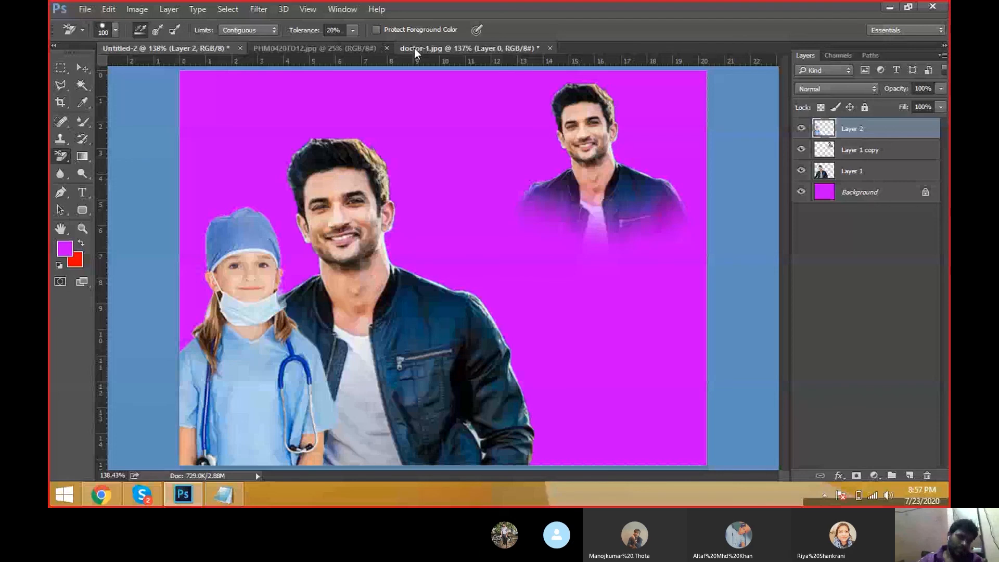
left_click(414, 48)
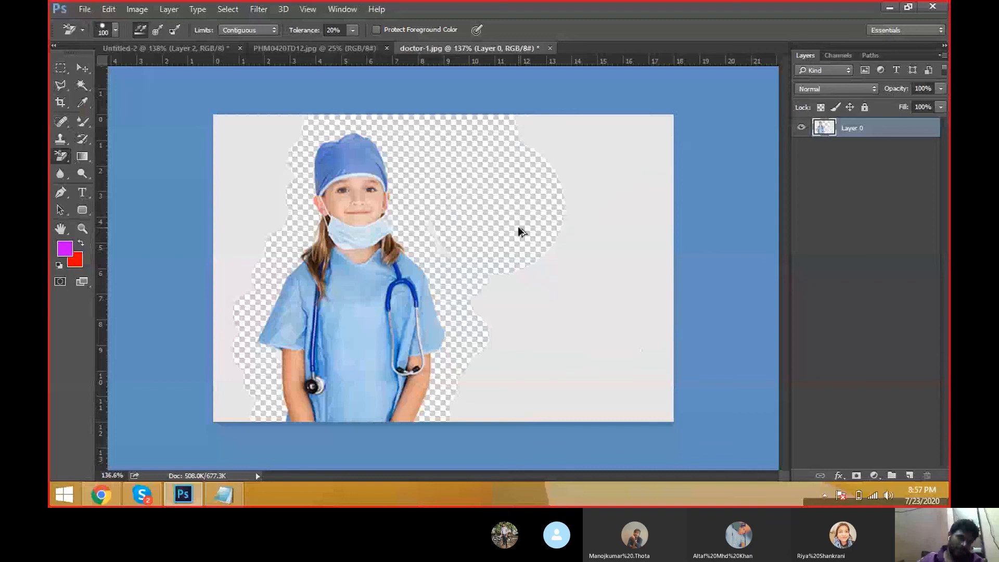
key("ctrl+alt+z")
key("ctrl+alt+z")
key("ctrl+alt+z")
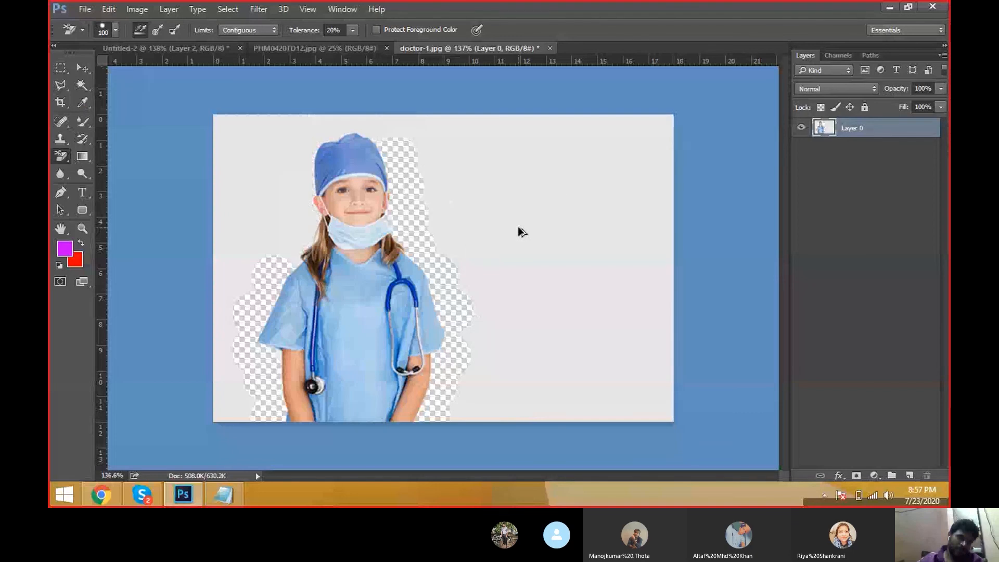
key("ctrl+alt+z")
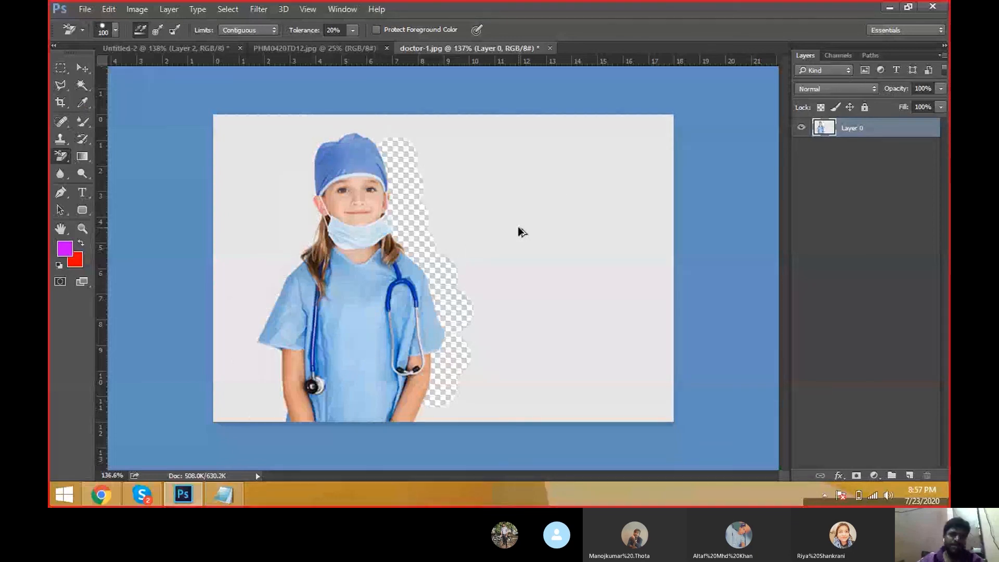
Step: Close doctor-1 without saving and reopen the original doctor-1 image from the Desktop
left_click(550, 48)
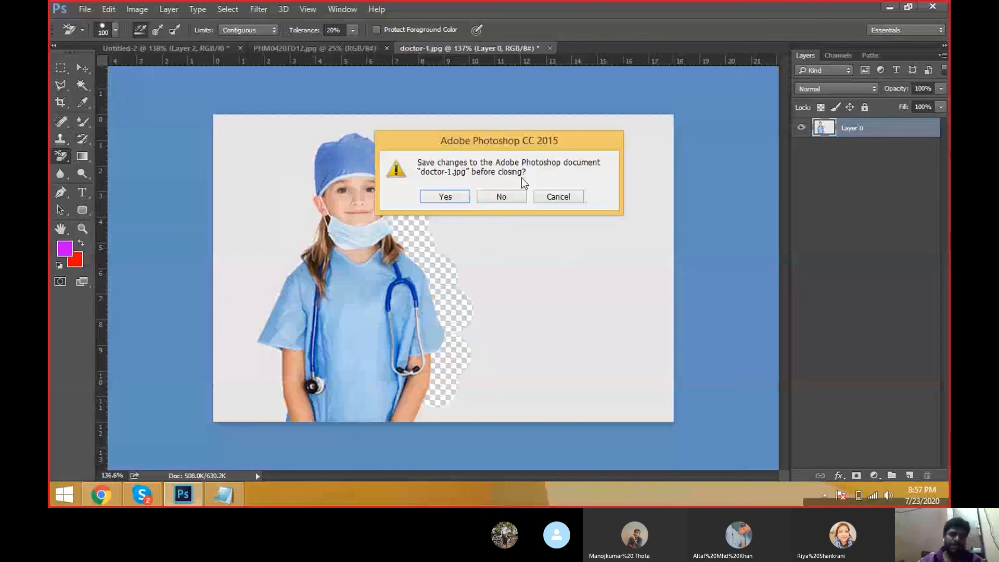
key("n")
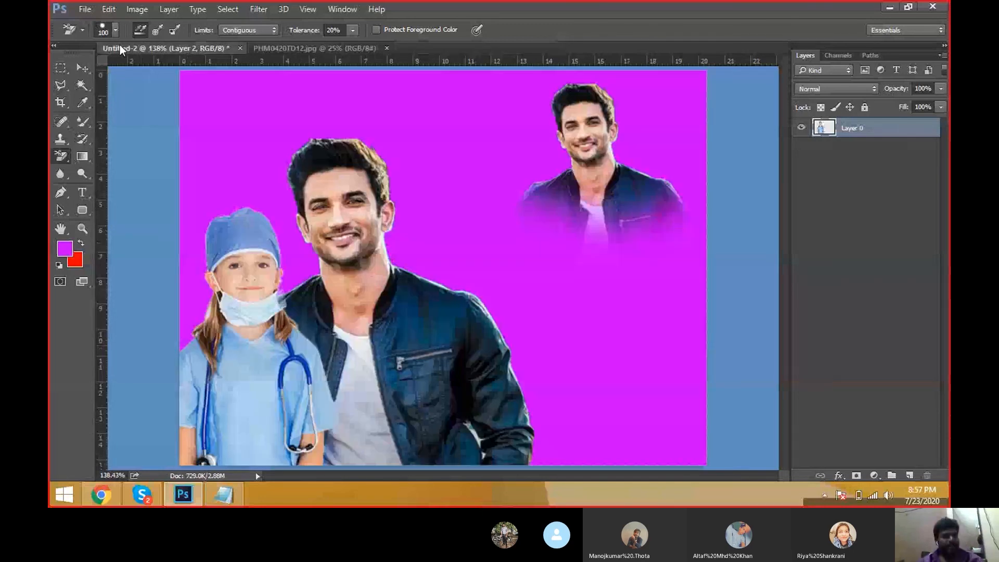
left_click(85, 9)
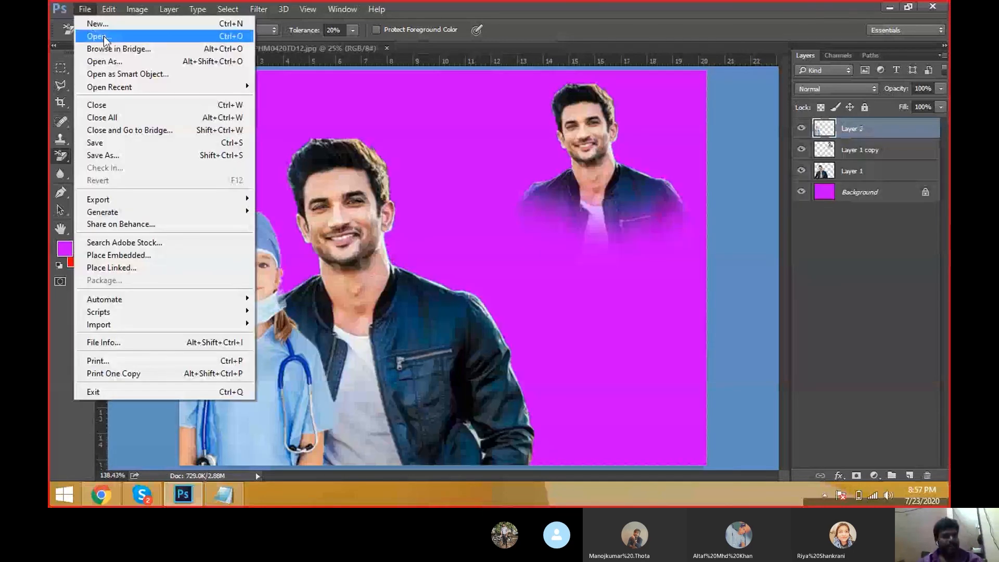
left_click(105, 37)
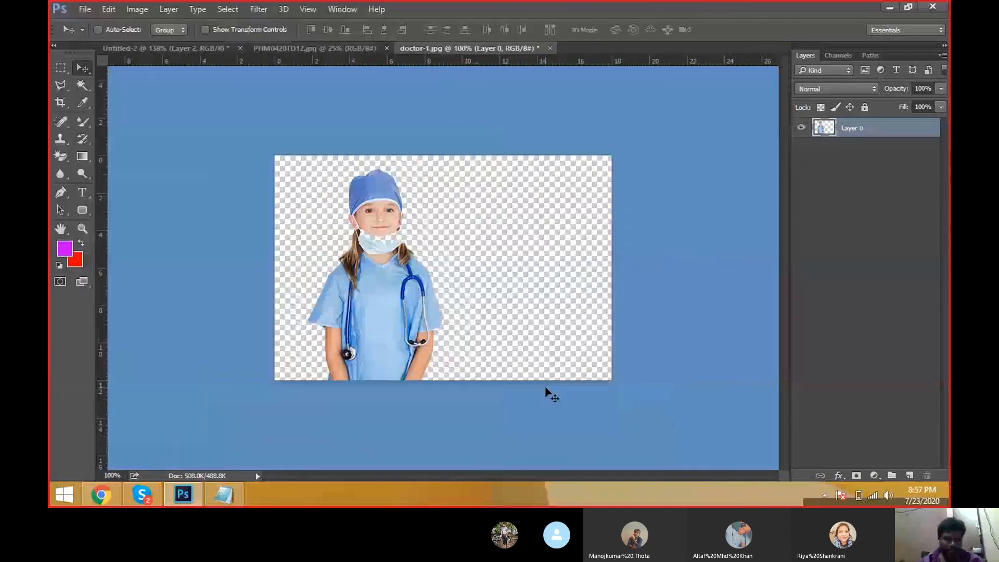
key("ctrl+z")
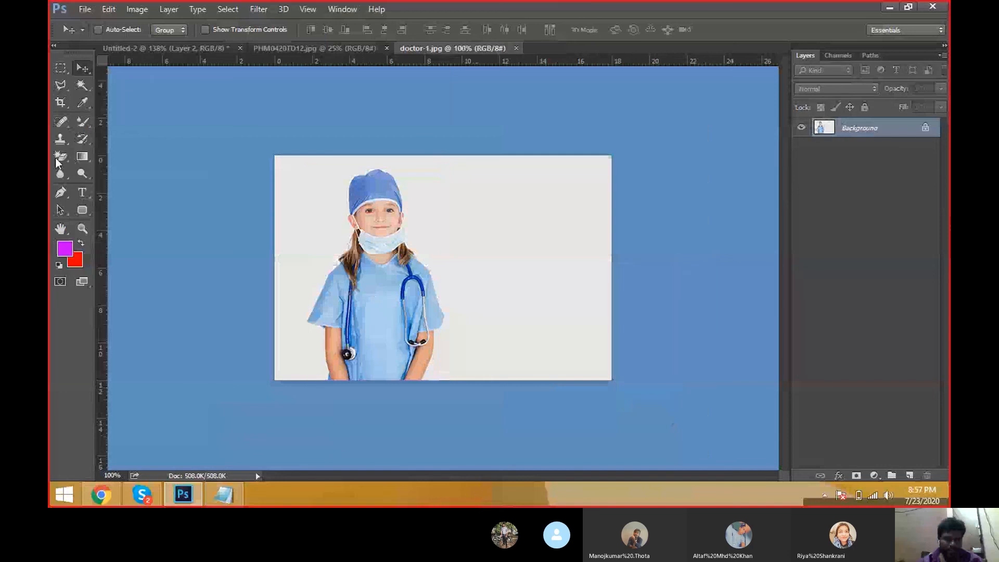
Step: Erase a patch of white background beside the girl's head in doctor-1 with the Background Eraser
right_click(61, 156)
left_click(101, 167)
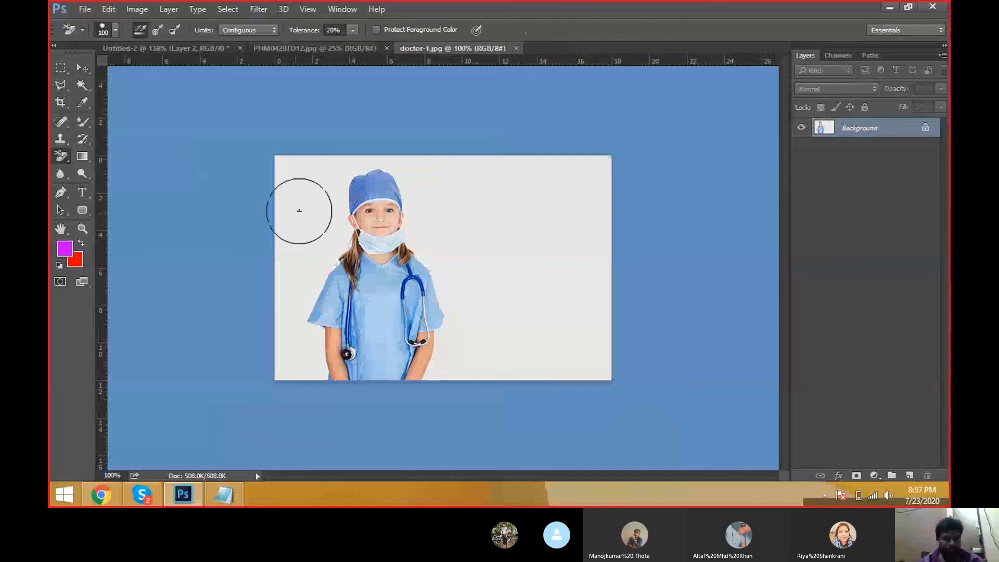
left_click_drag(310, 195, 299, 237)
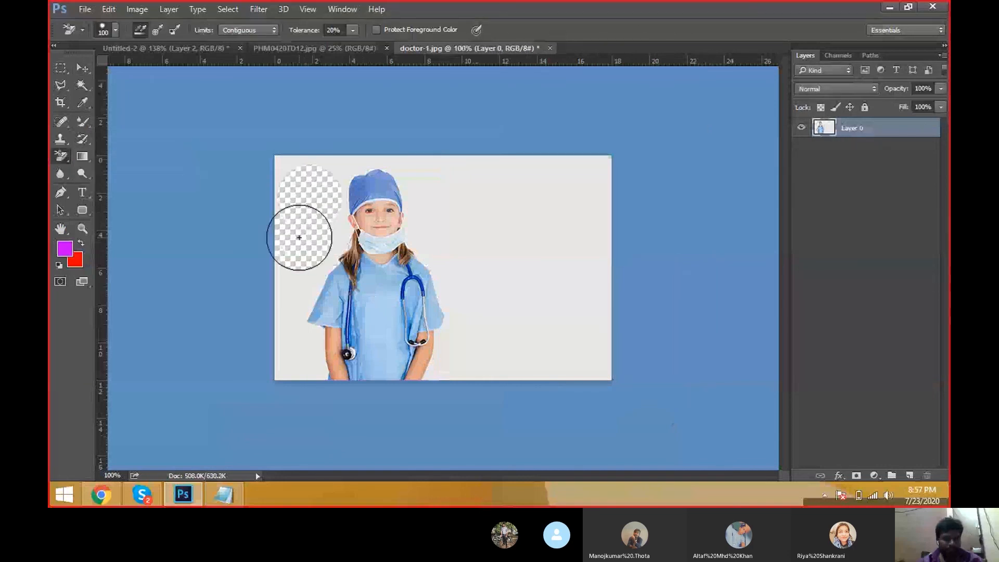
Step: Remove the remaining white background of doctor-1 with the Magic Eraser at tolerance 32
right_click(59, 161)
left_click(117, 179)
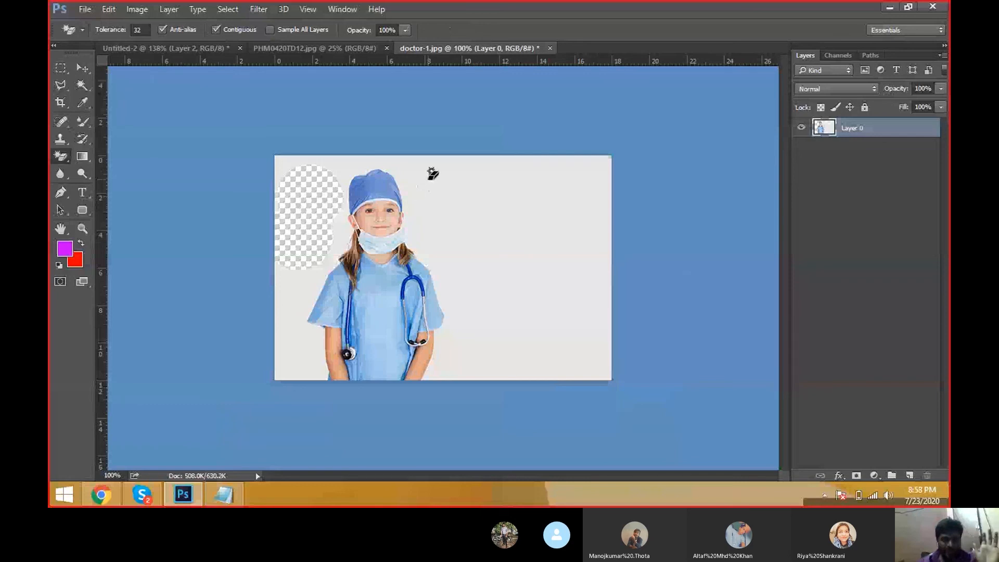
left_click(431, 171)
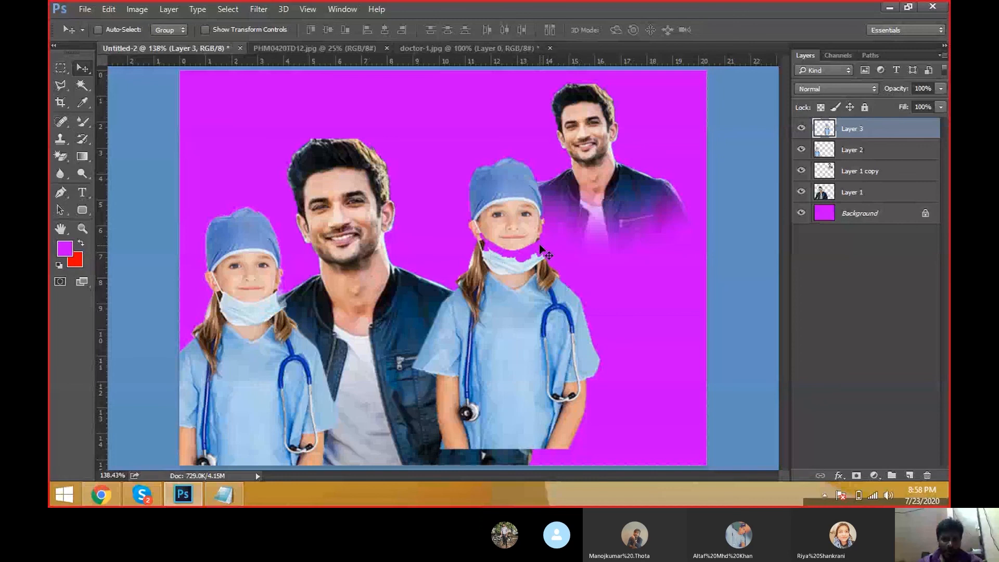
Step: Nudge the second girl layer downward in Untitled-2
key("shift+Down")
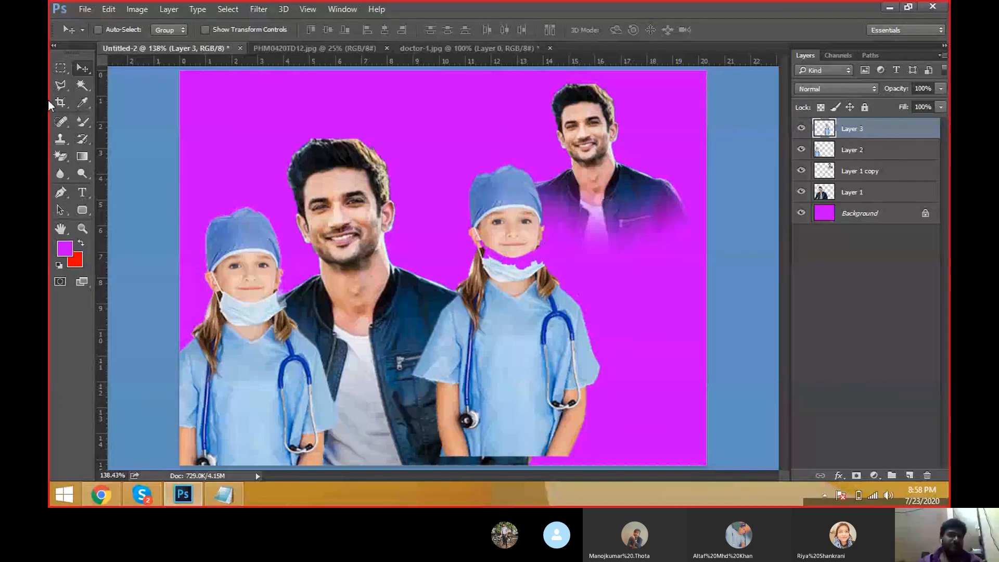
left_click_drag(64, 155, 107, 177)
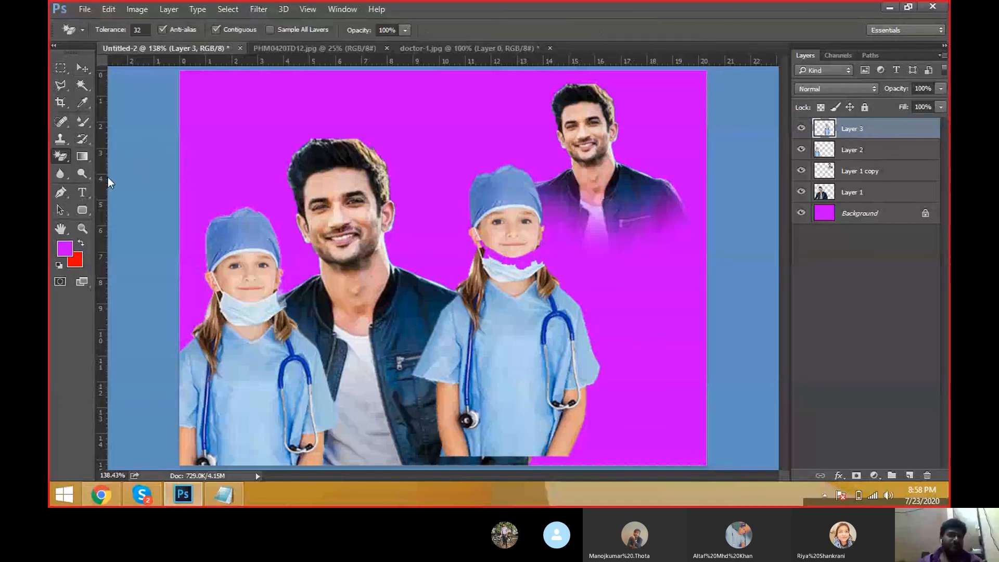
Step: Switch to the PHM0420TD12 photo and remove its blue background with the Magic Eraser
left_click(426, 47)
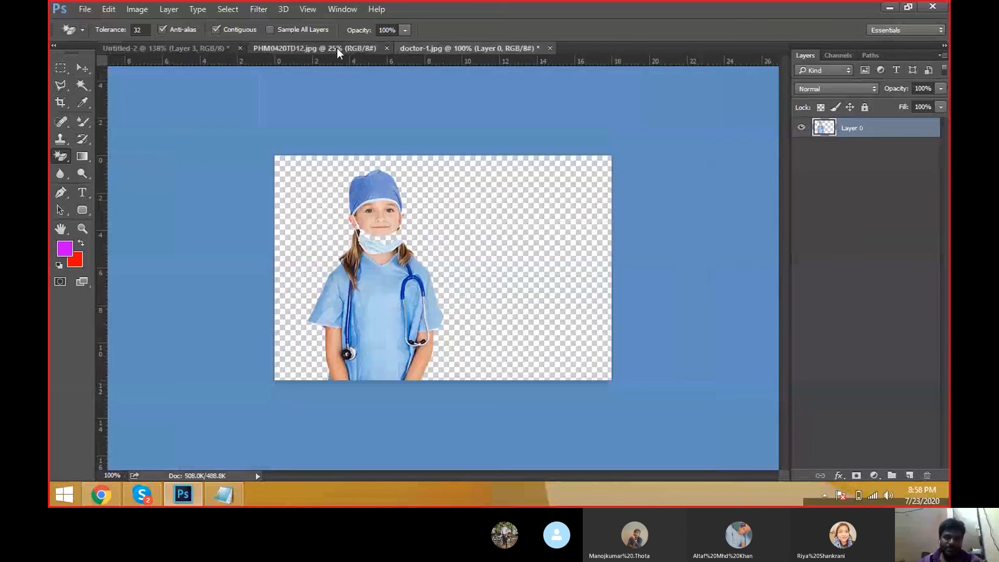
left_click(336, 48)
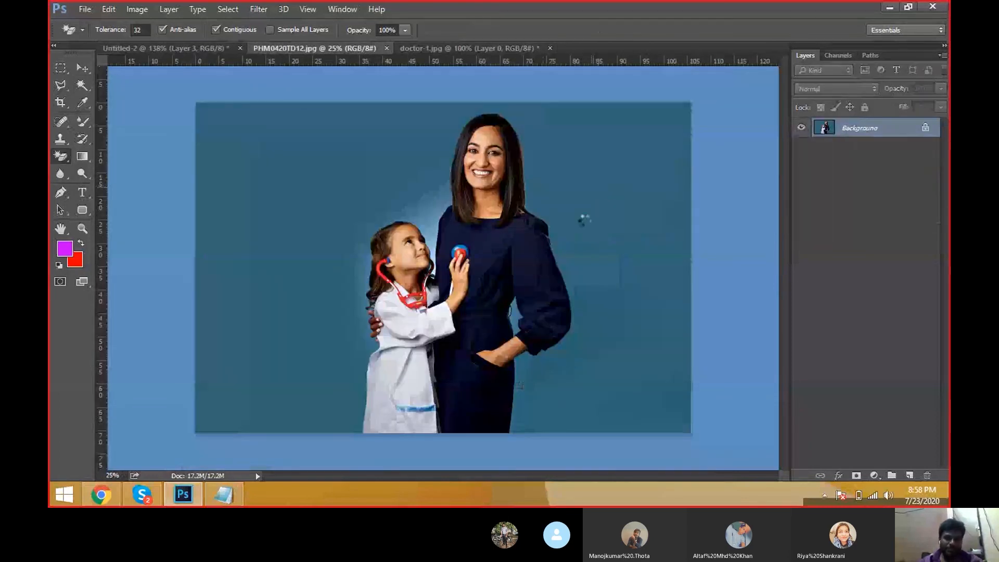
left_click(584, 219)
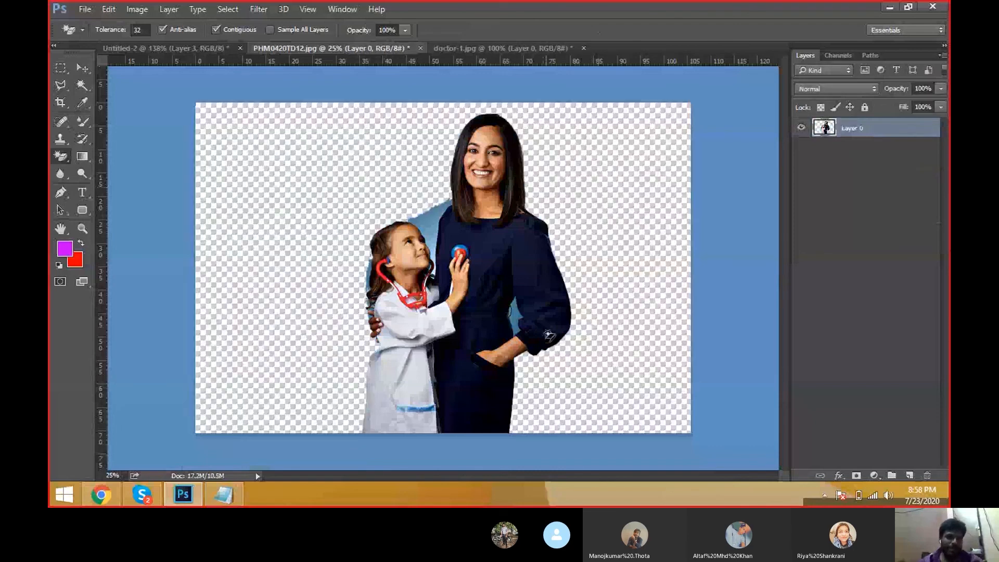
key("ctrl+z")
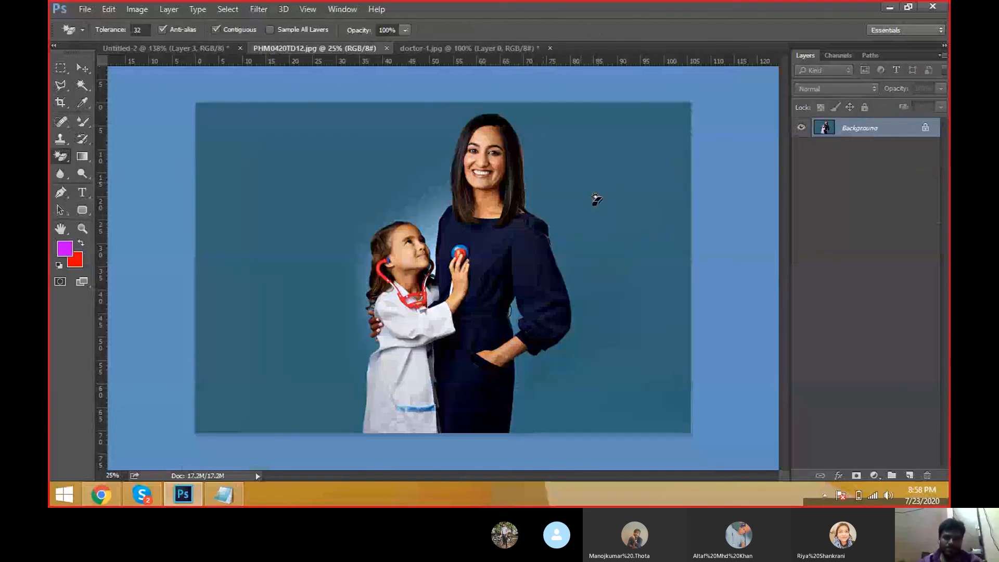
left_click(597, 199)
Step: Bring the woman-and-girl cutout into Untitled-2 and scale it down with Free Transform
key("v")
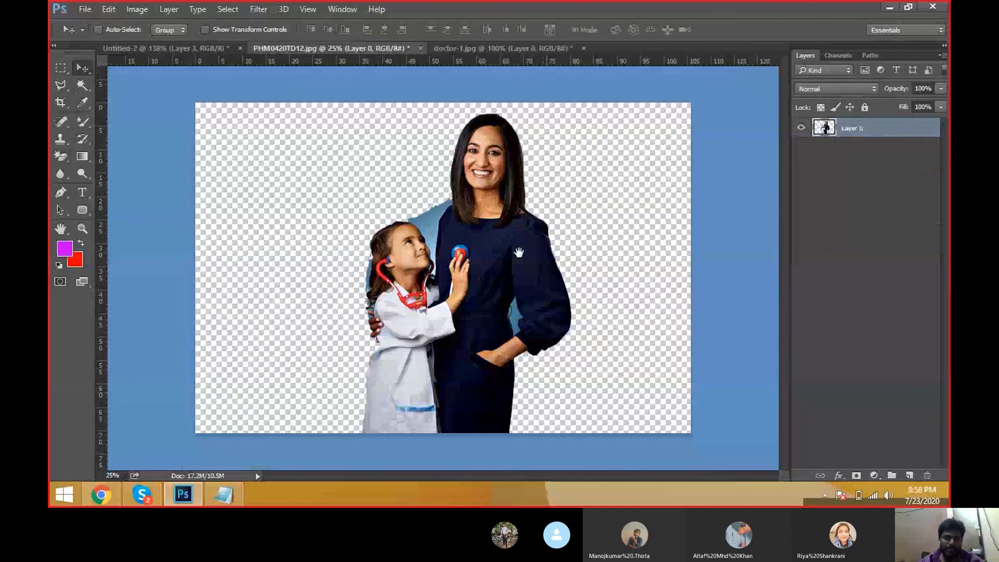
scroll(518, 252, "up", 1)
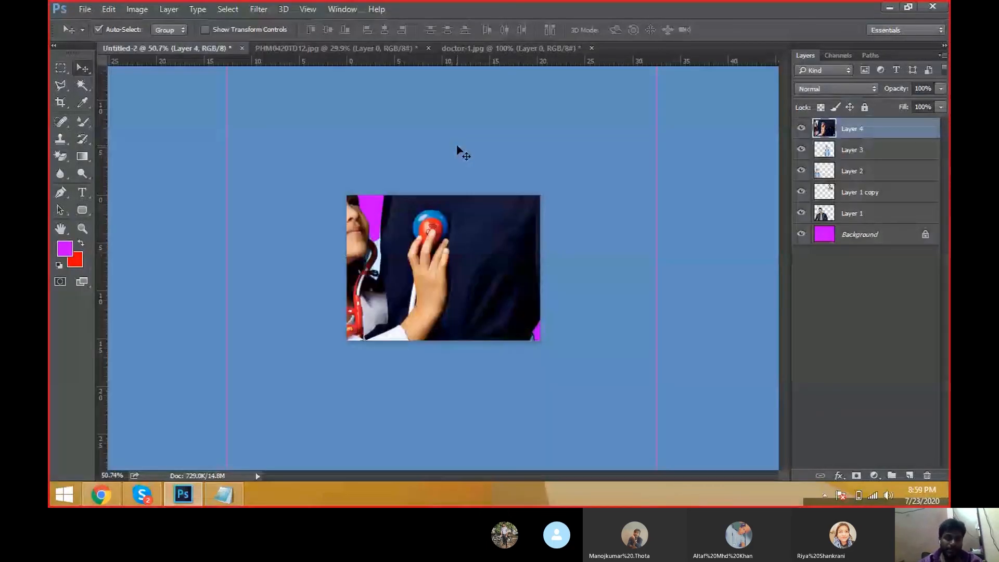
scroll(458, 151, "down", 1)
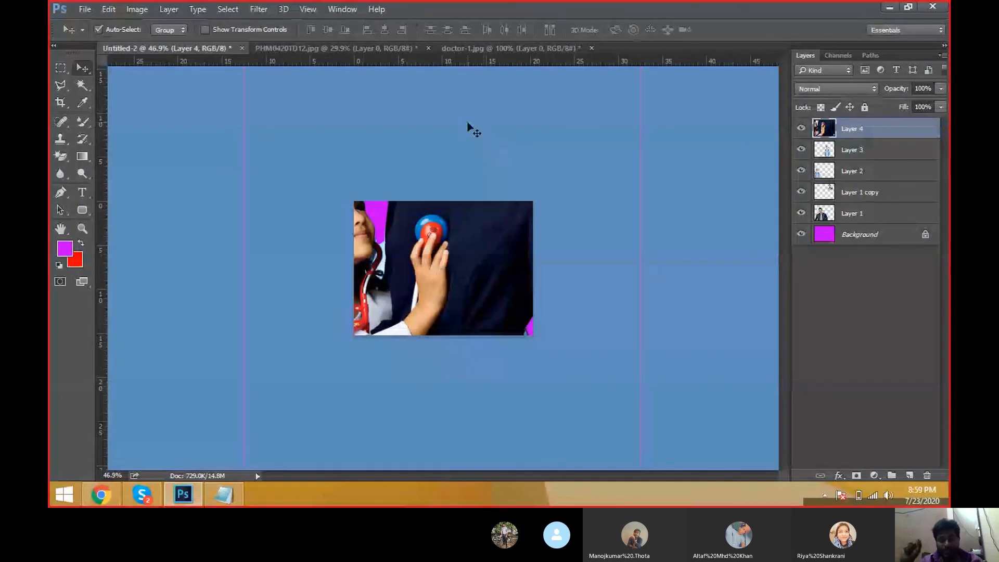
key("ctrl+t")
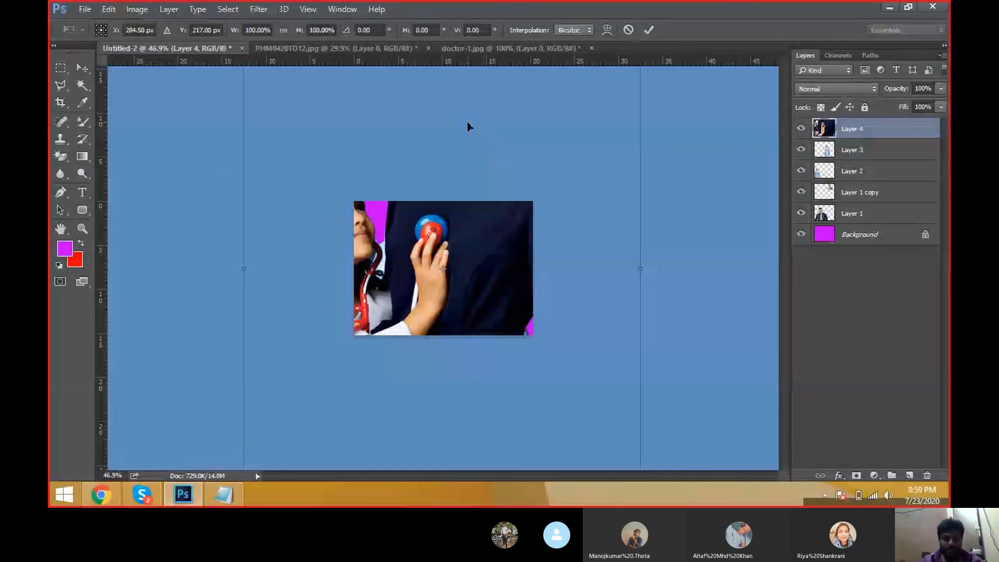
key("ctrl+minus")
key("ctrl+minus")
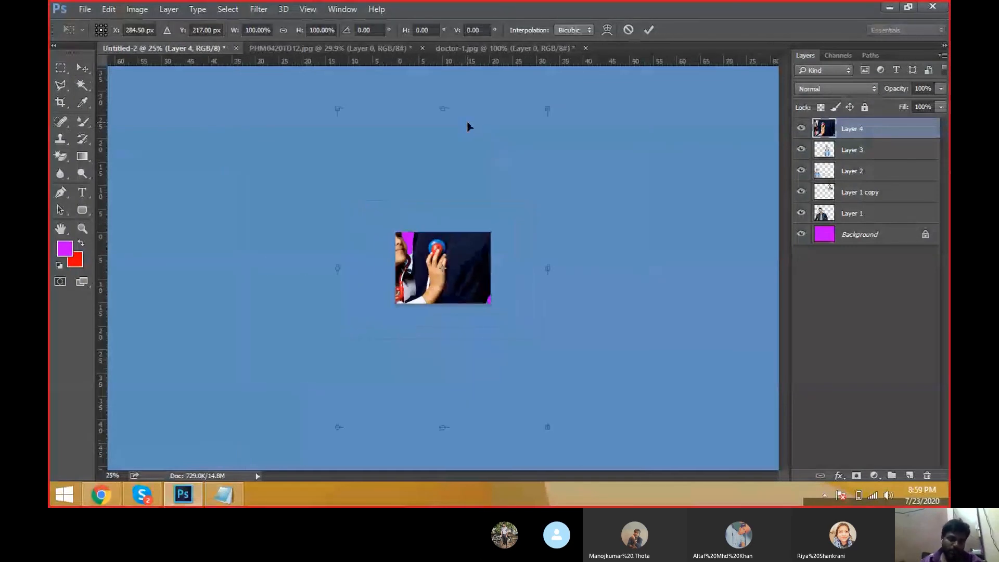
left_click_drag(546, 111, 466, 228)
key("Return")
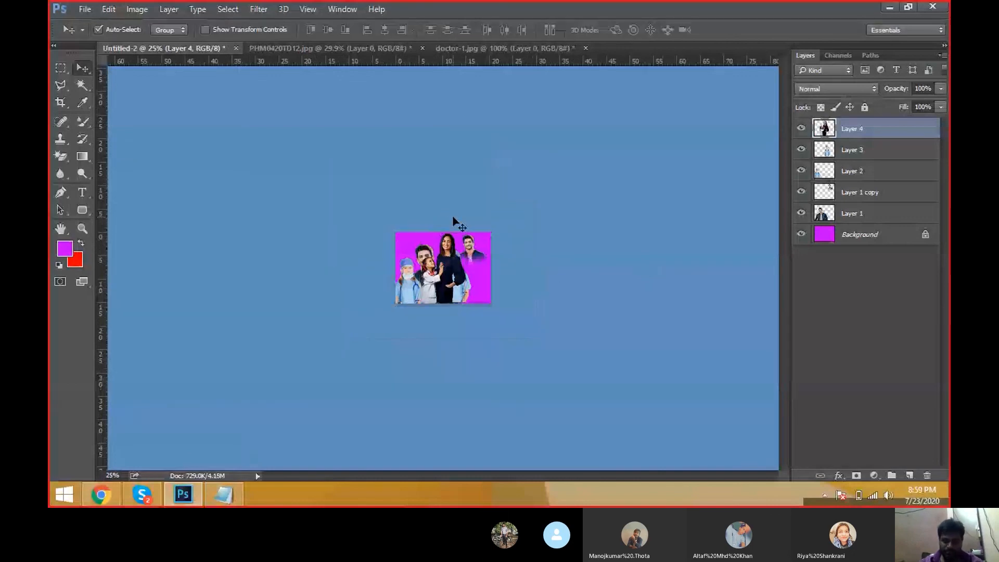
Step: Resize the woman-and-girl layer further and position it at the right side of the composition
key("ctrl+0")
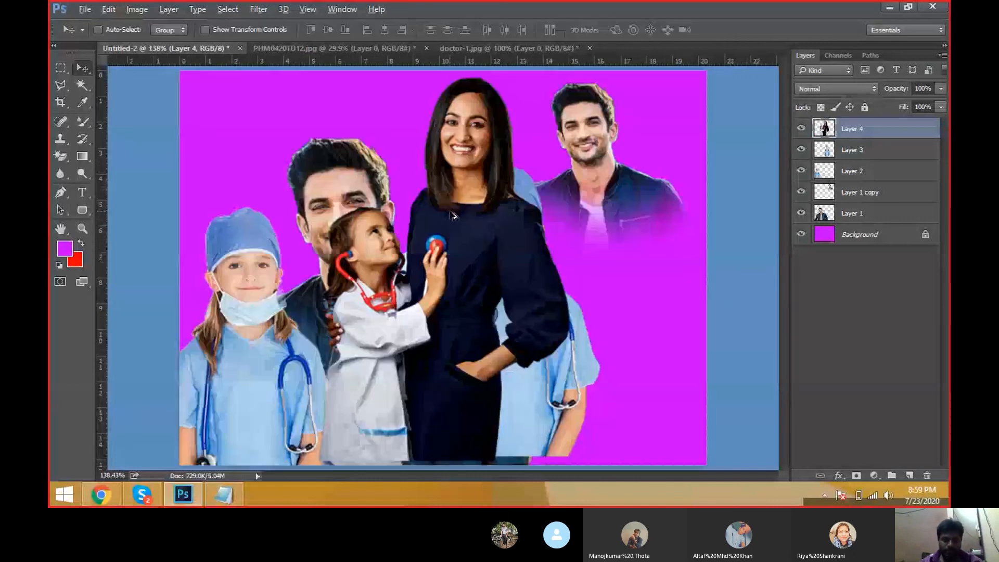
scroll(452, 216, "down", 5)
left_click_drag(451, 216, 485, 224)
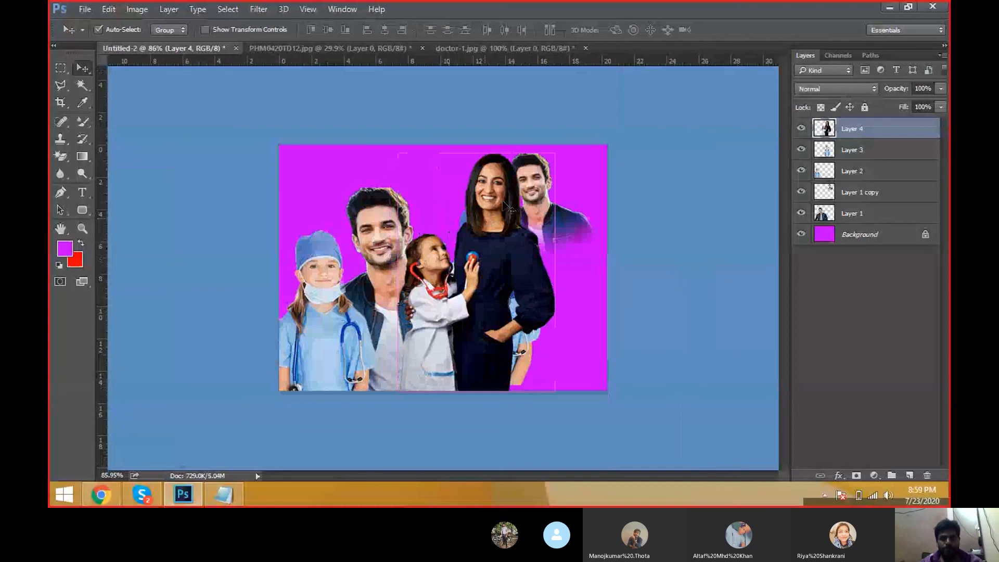
key("ctrl+t")
left_click_drag(557, 150, 548, 163)
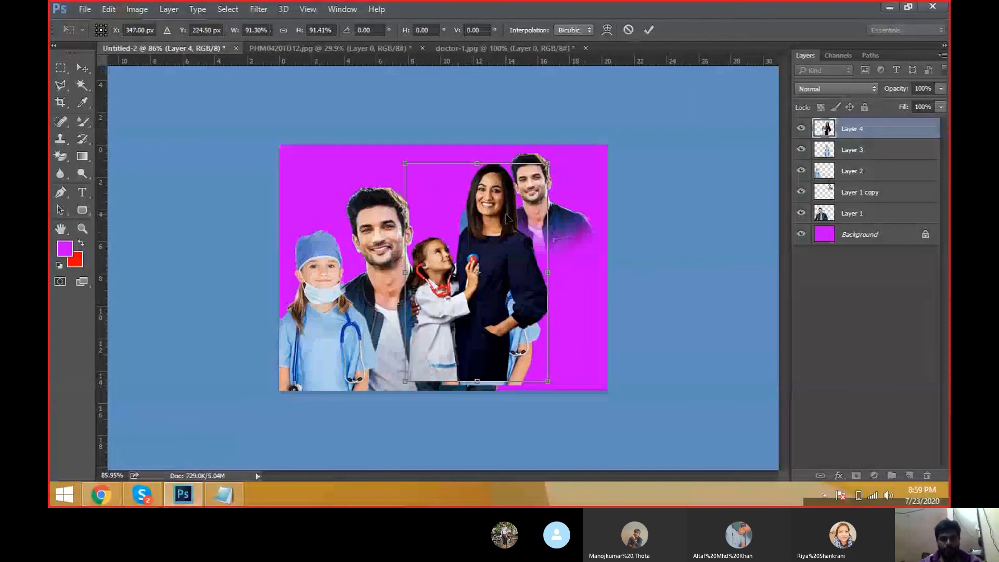
left_click_drag(505, 216, 570, 221)
key("Return")
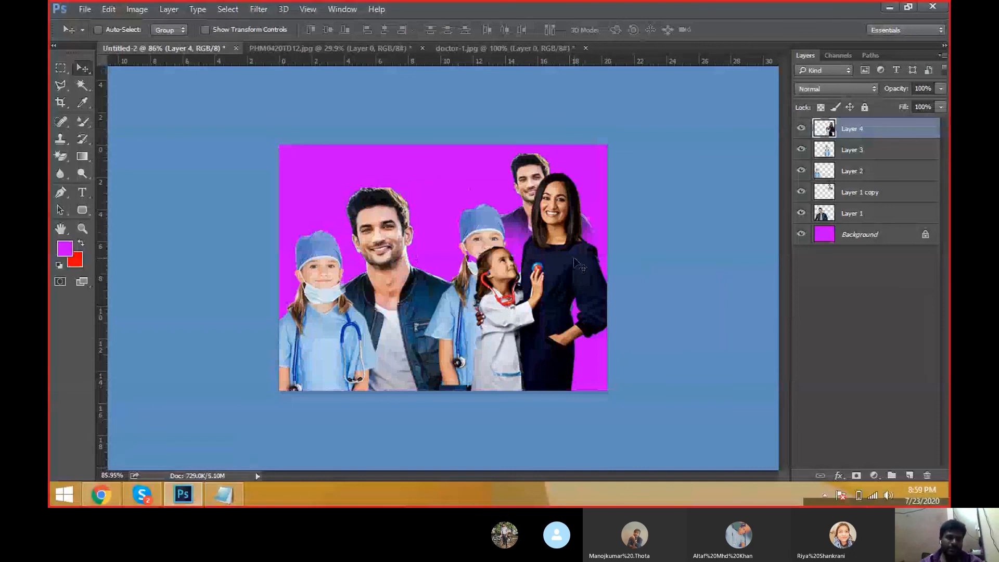
Step: Shift the smaller man and the second girl leftward toward the middle of the group
left_click_drag(537, 165, 425, 176)
left_click(851, 150)
left_click_drag(489, 251, 432, 271)
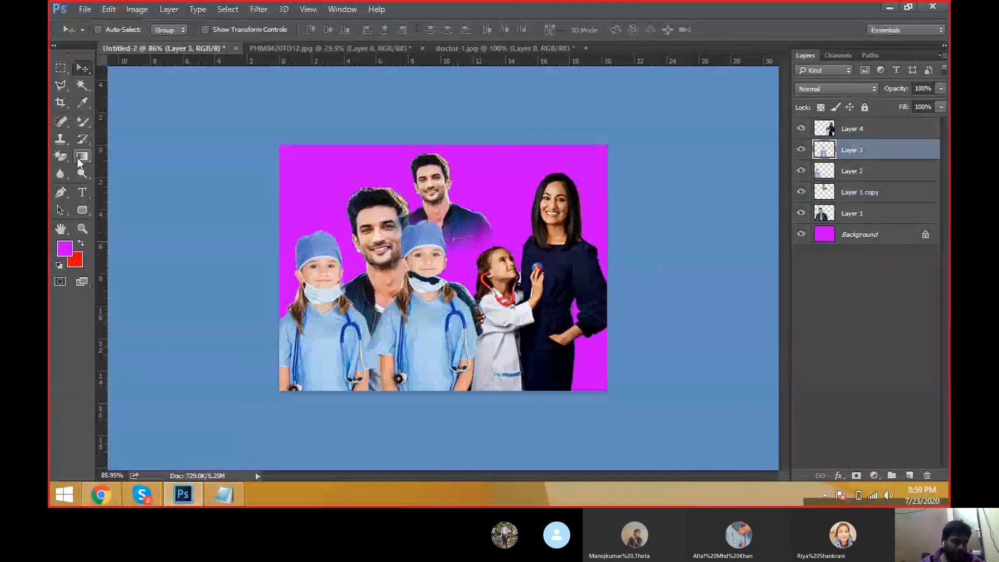
left_click(62, 156)
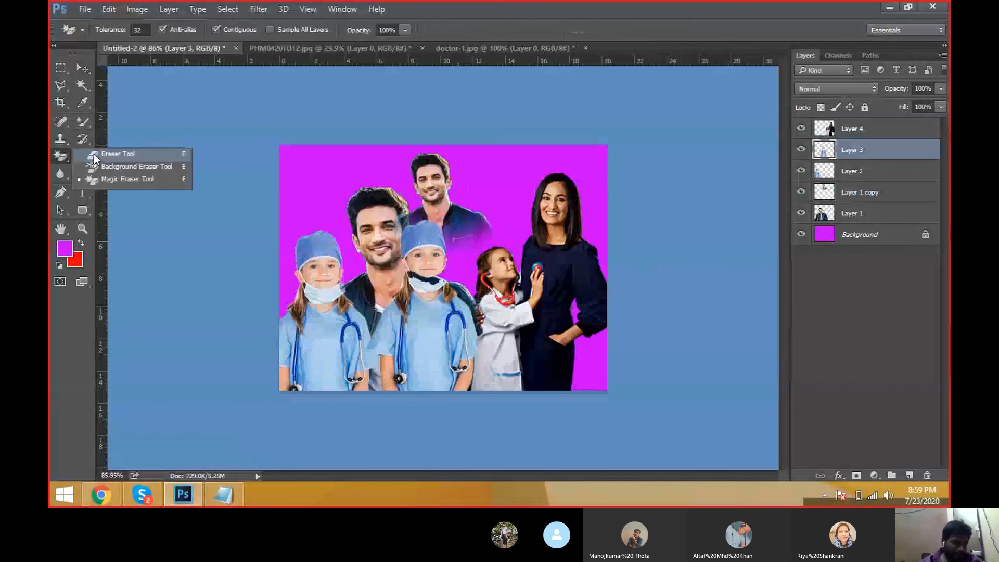
left_click(154, 179)
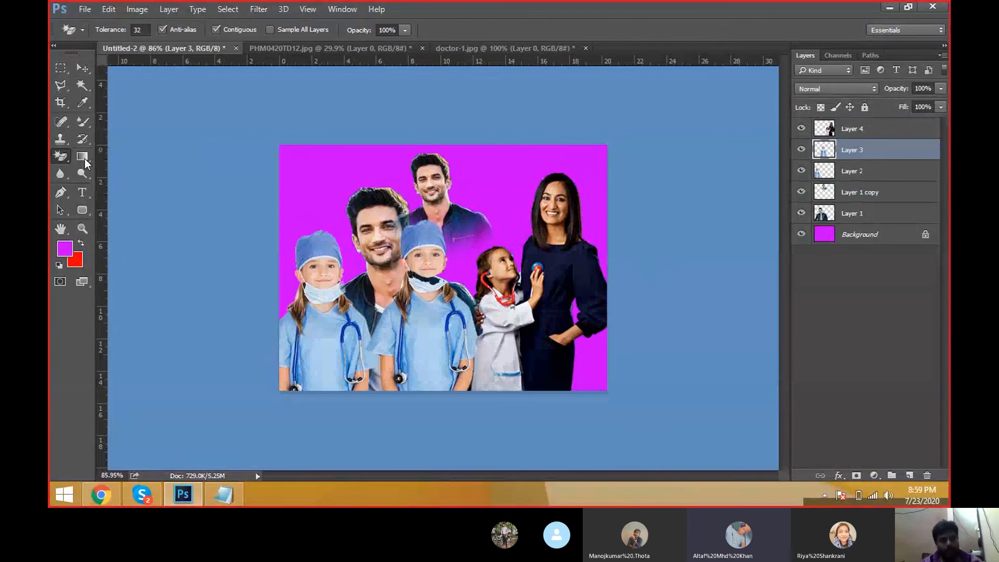
left_click_drag(79, 155, 110, 155)
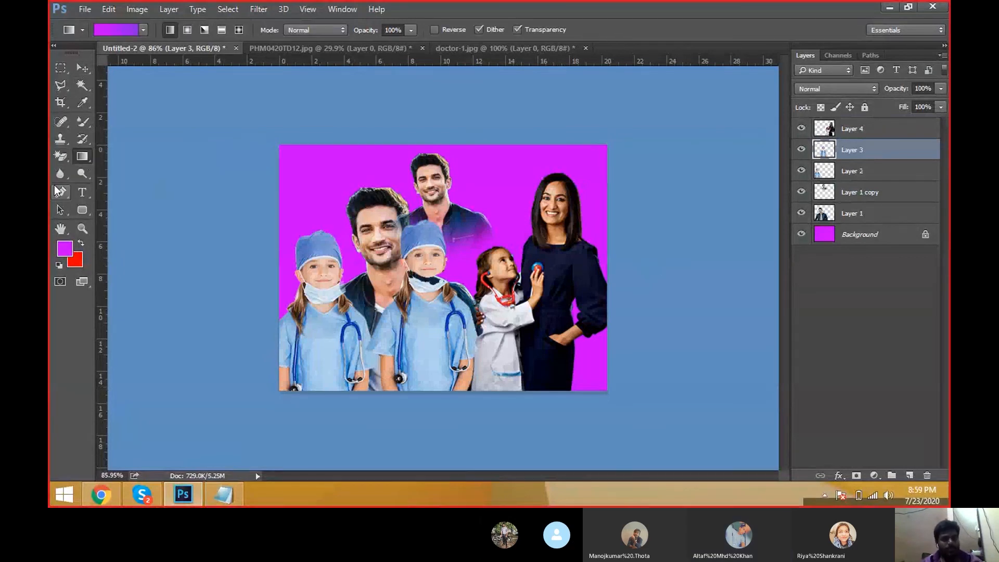
key("v")
Step: Create a new document 10 inches wide and 8 inches high
key("ctrl+n")
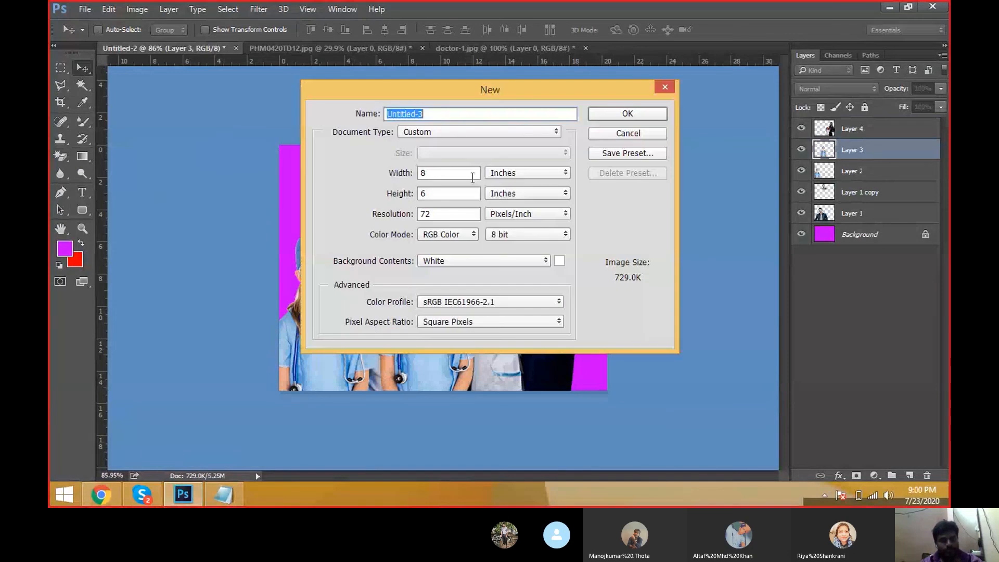
key("Tab")
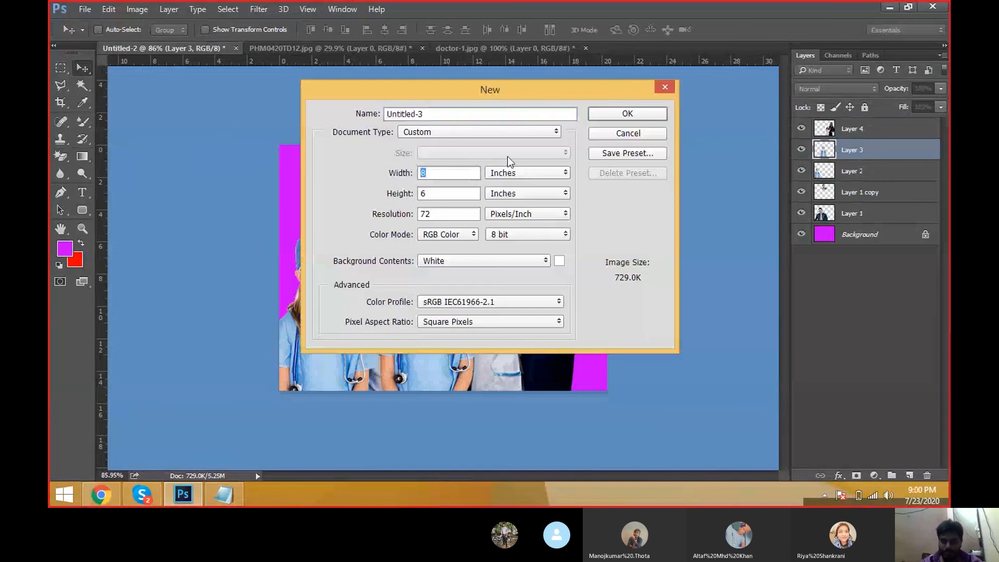
type("10")
key("Tab")
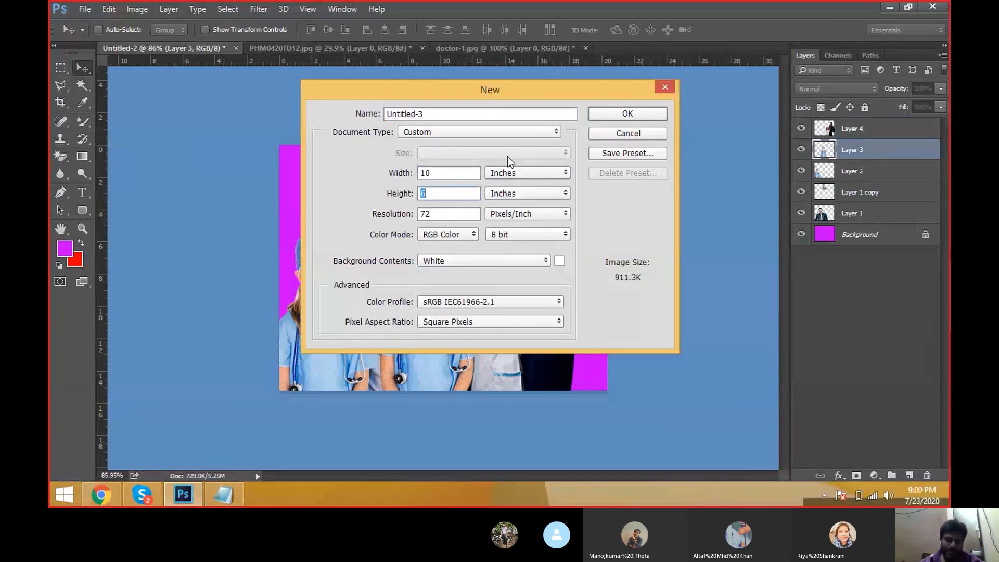
type("8")
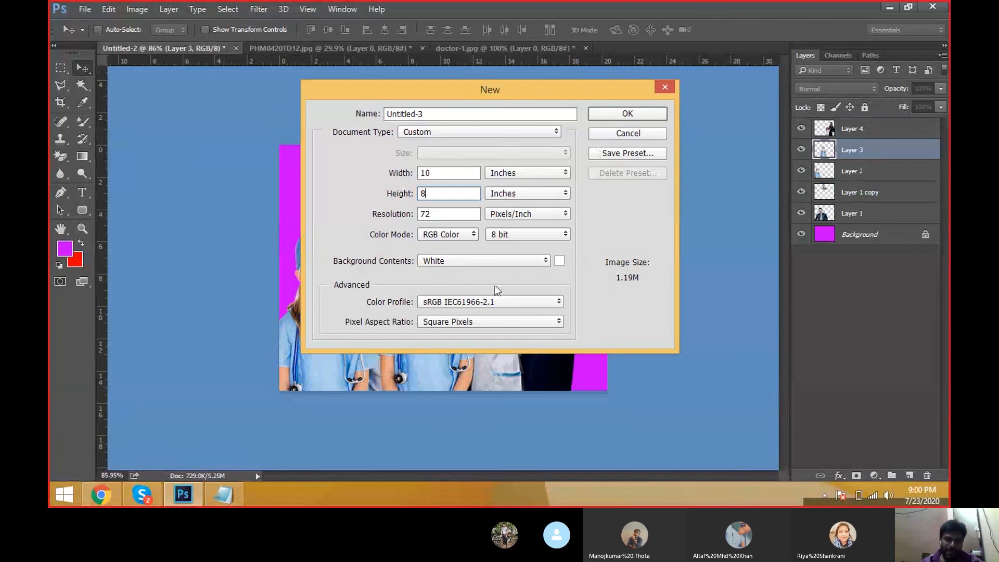
left_click(628, 115)
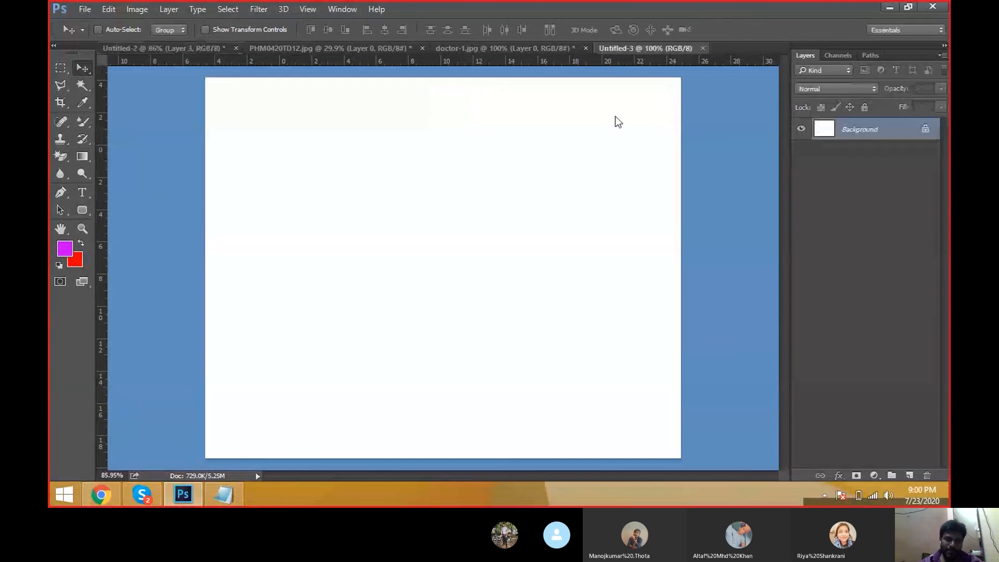
Step: Fill the new document's background with blue 0024ff using the Paint Bucket tool
left_click(82, 156)
left_click(120, 167)
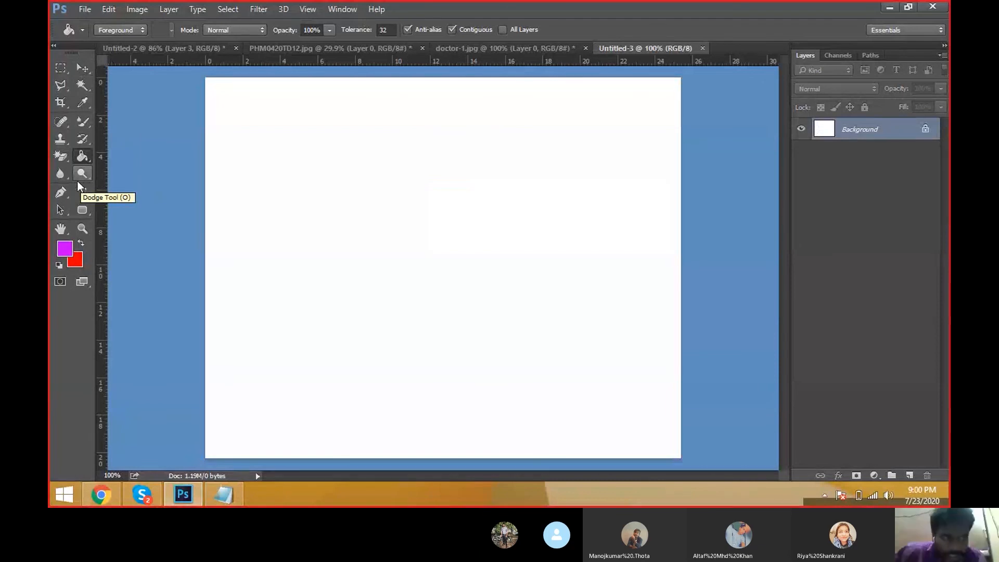
left_click(64, 251)
left_click(513, 172)
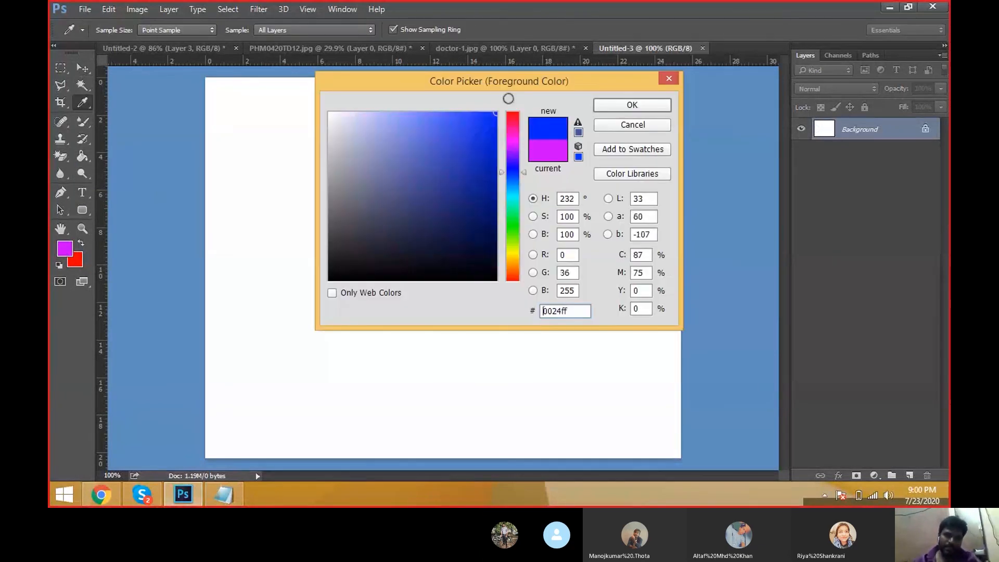
key("g")
left_click(631, 105)
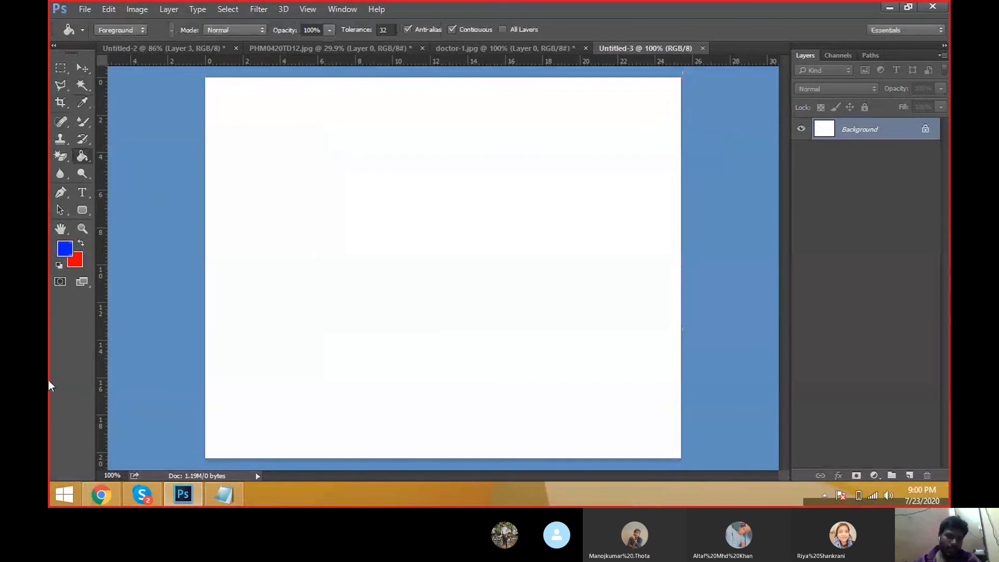
left_click(142, 171)
left_click(507, 112)
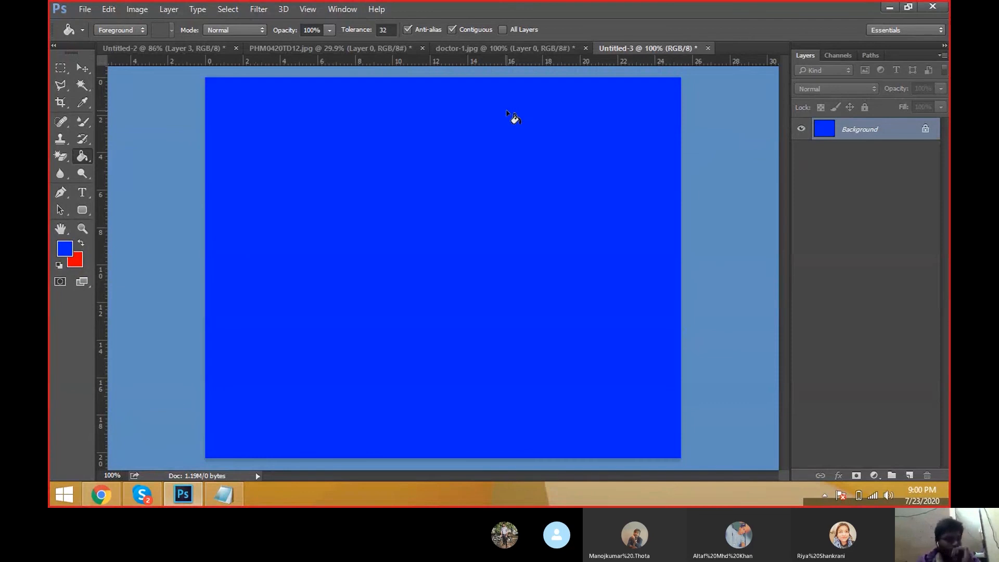
Step: Refill the background with green 4eff00 using the Paint Bucket tool
left_click(63, 250)
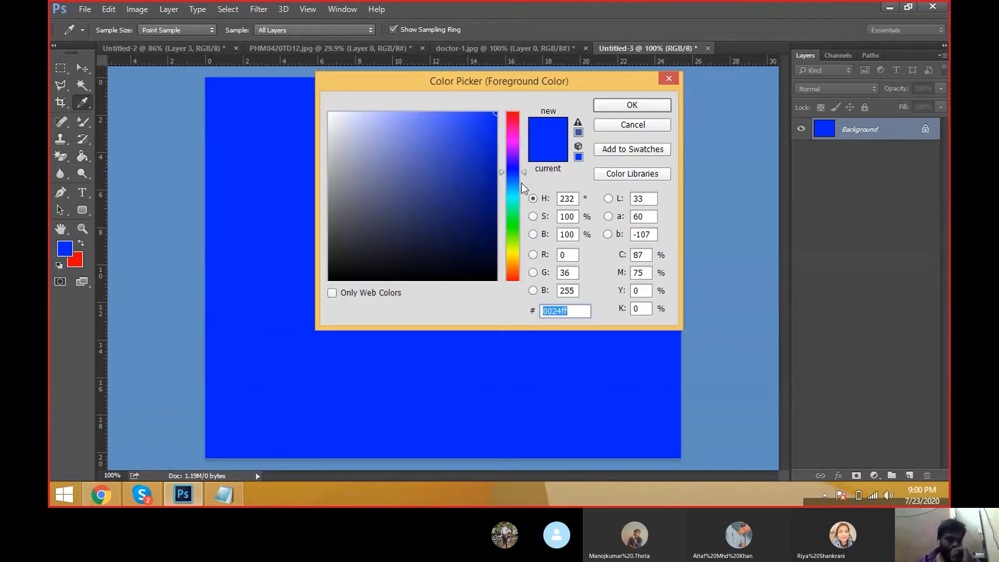
left_click_drag(521, 184, 504, 227)
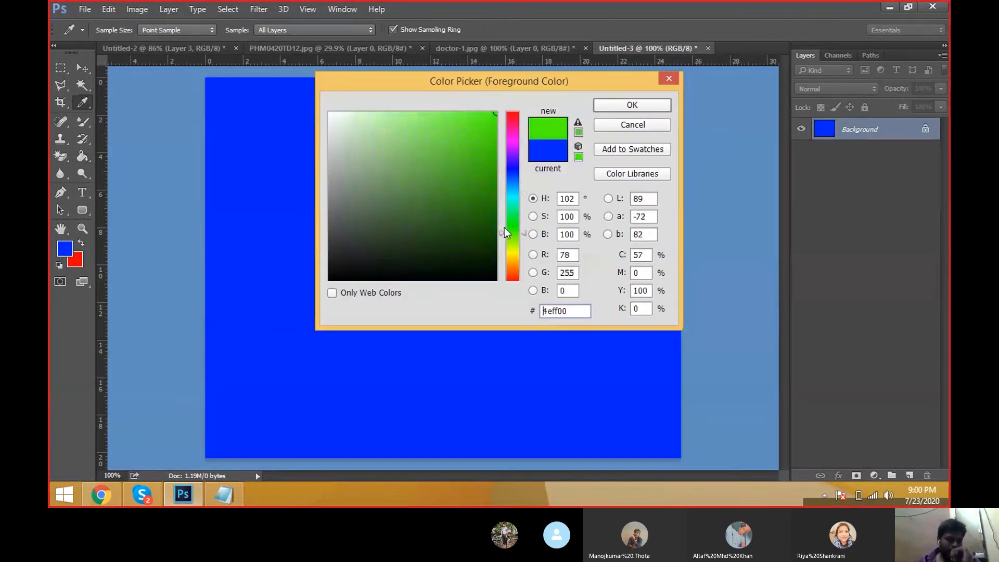
left_click(663, 104)
left_click(82, 155)
left_click(111, 166)
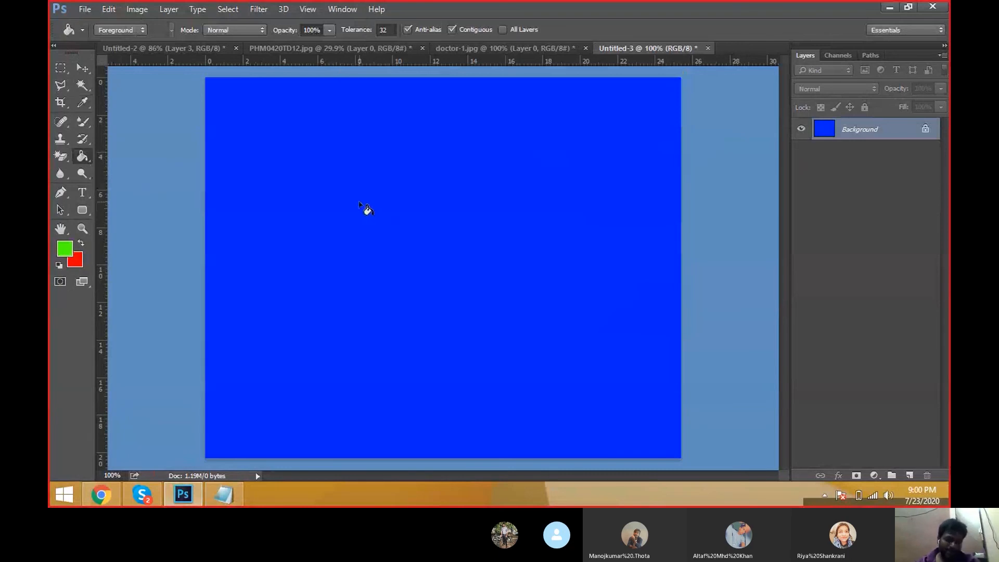
left_click(360, 203)
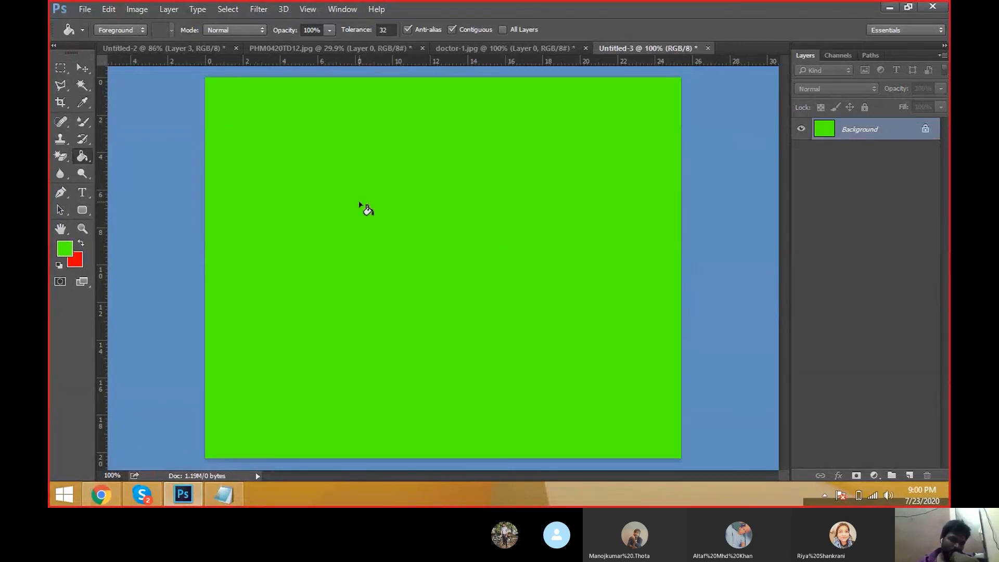
Step: Set the foreground colour to red ff002a and fill the background with it
key("alt")
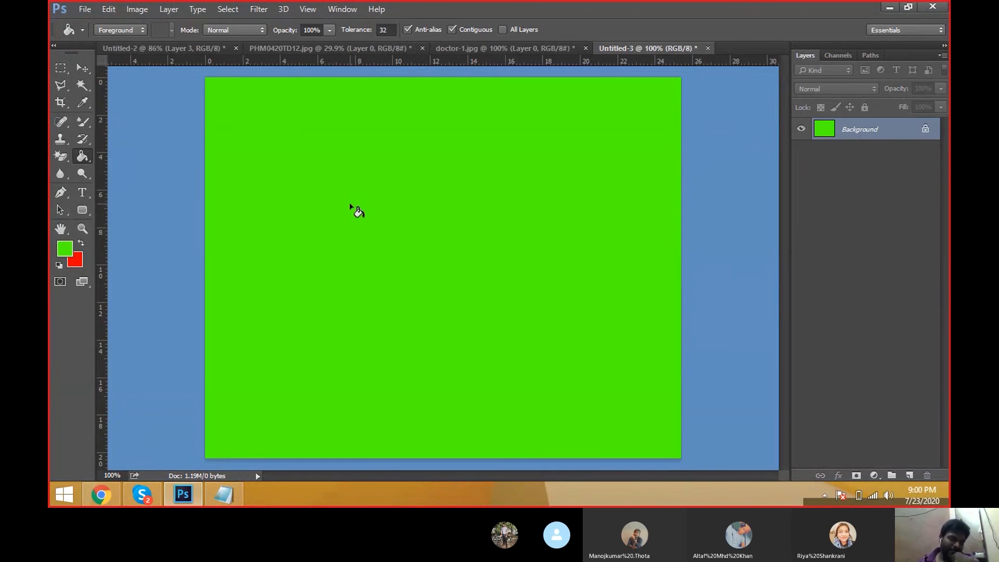
left_click(61, 247)
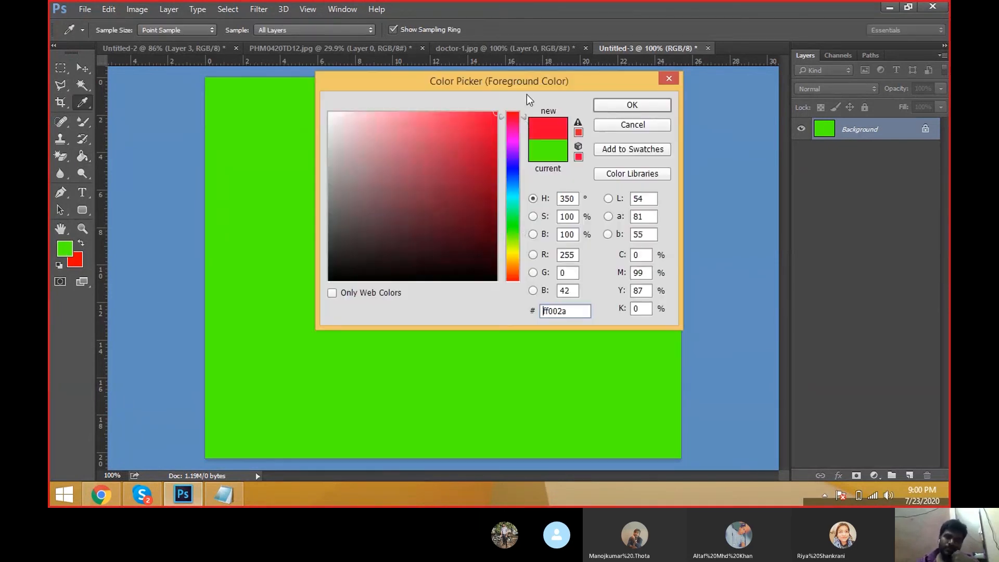
left_click(635, 102)
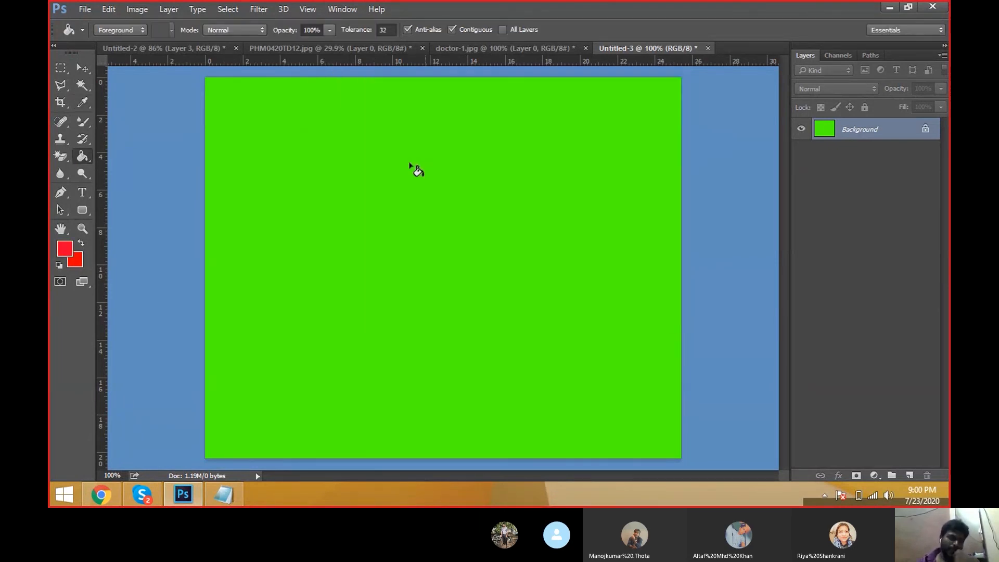
right_click(83, 152)
left_click(119, 167)
left_click(291, 202)
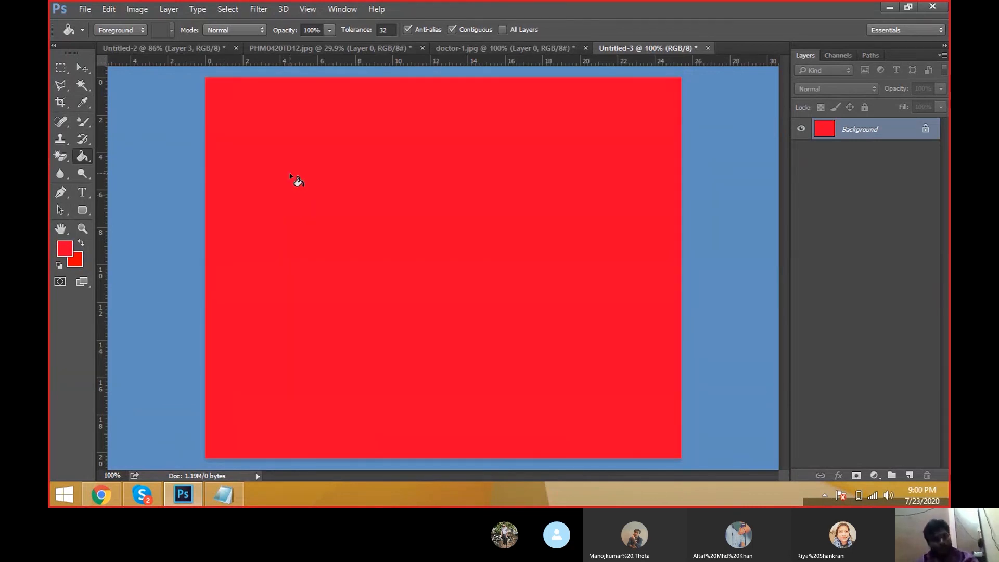
key("v")
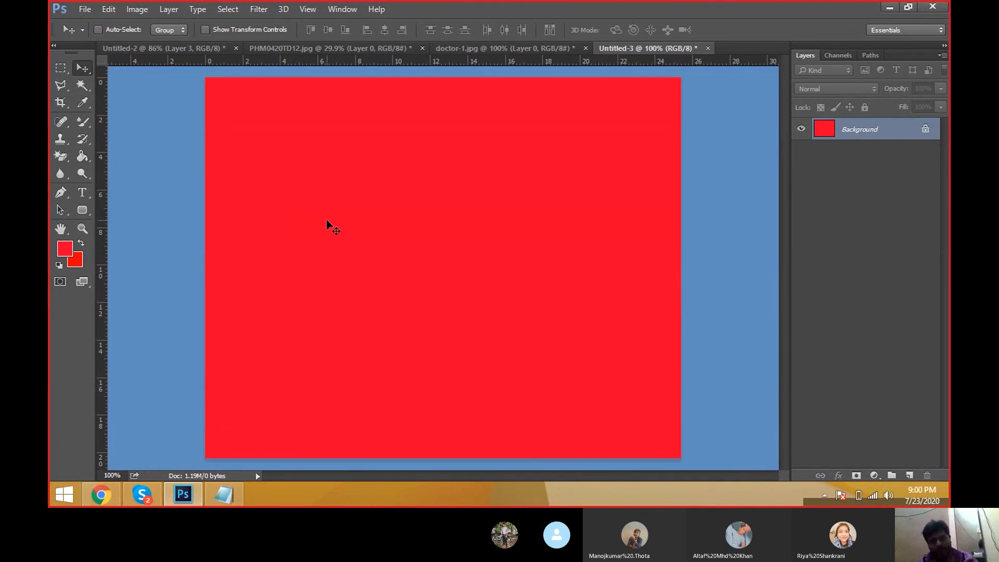
left_click(87, 159)
right_click(88, 157)
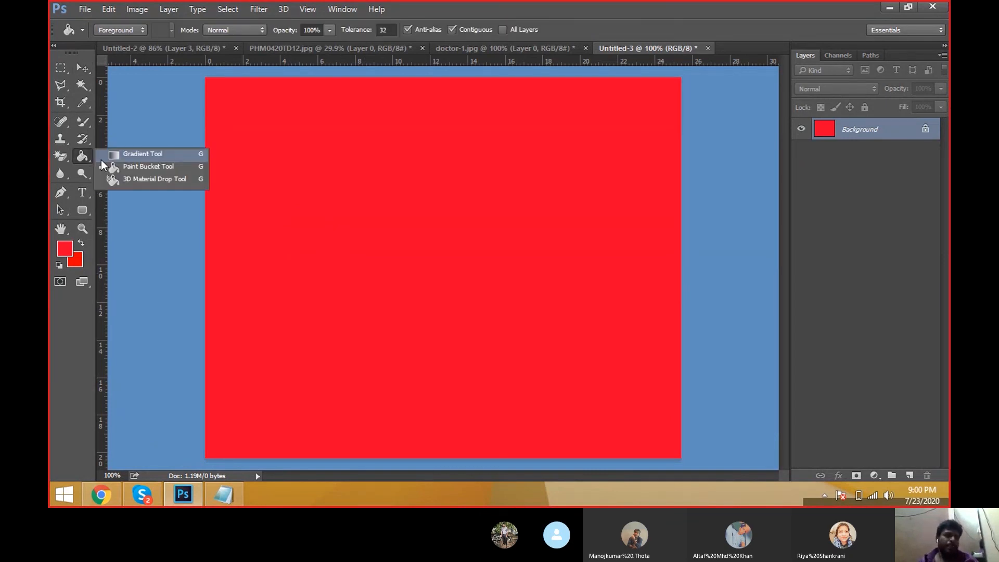
left_click(121, 151)
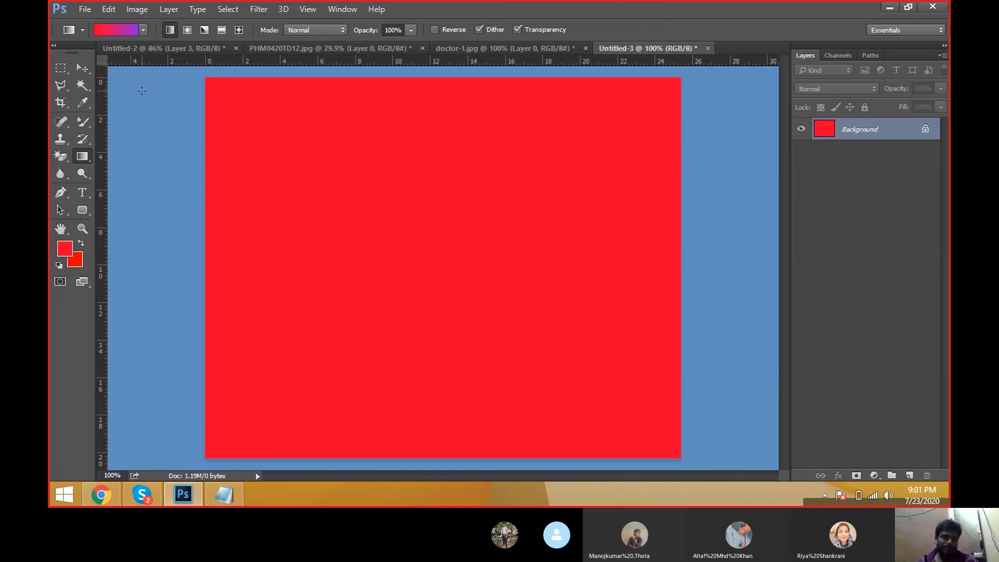
left_click(143, 30)
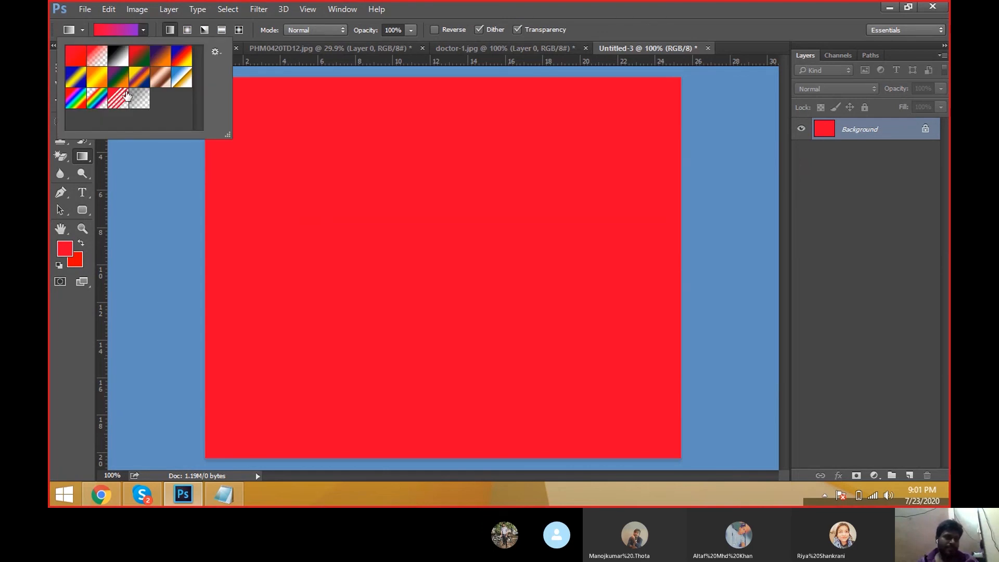
left_click(87, 212)
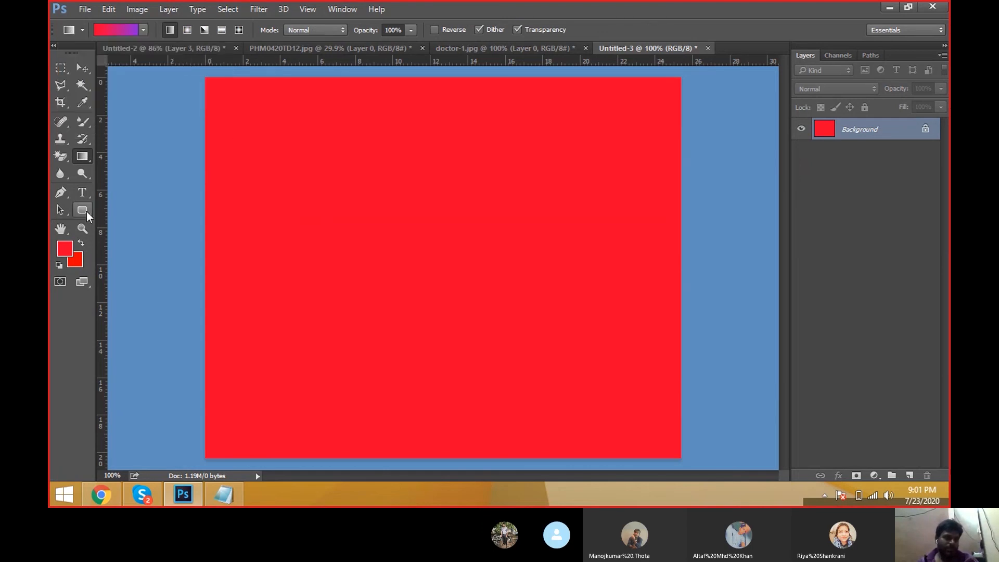
Step: Switch to the Gradient tool and try out several preset gradients
right_click(83, 160)
left_click(146, 151)
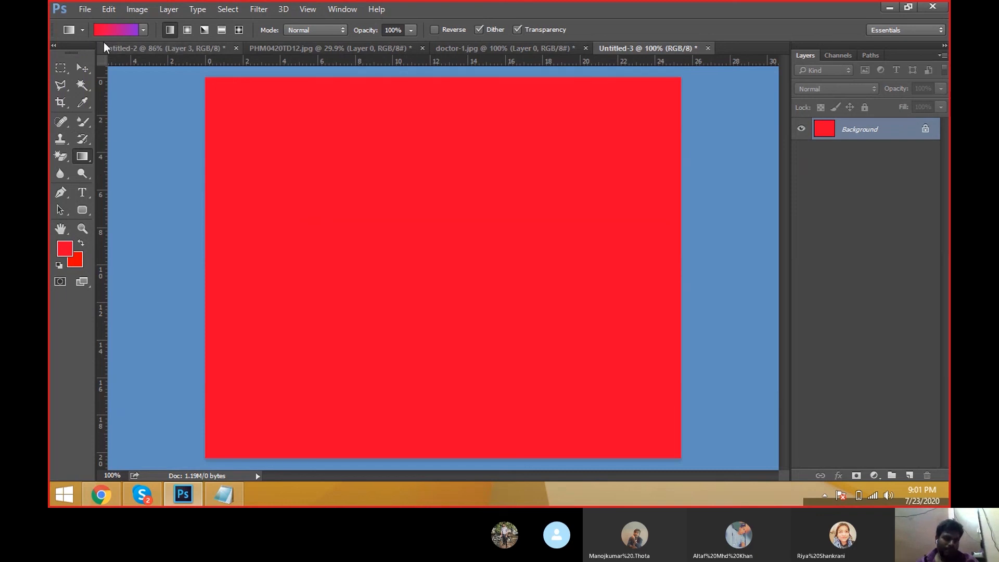
left_click(143, 30)
left_click(83, 58)
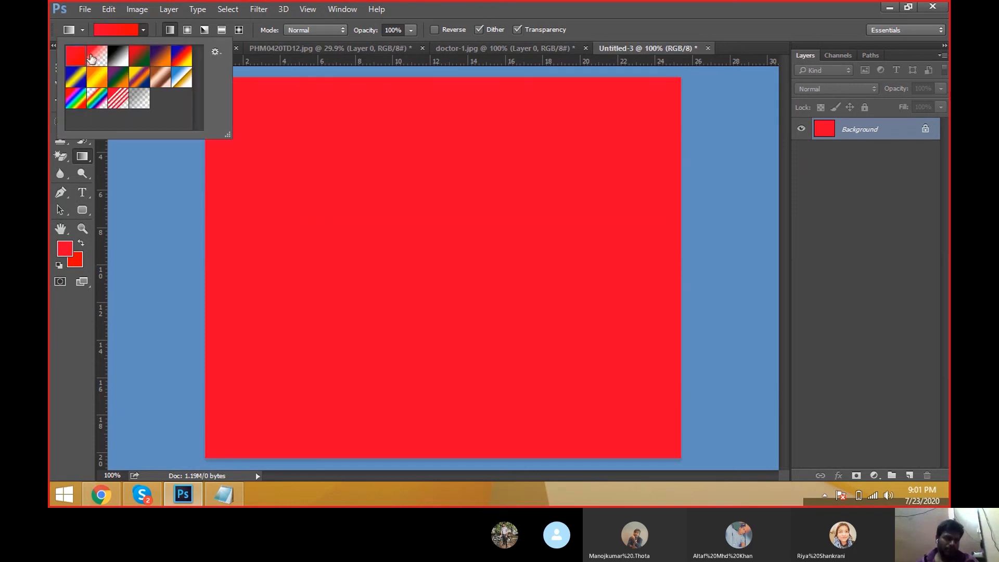
left_click(100, 58)
left_click(140, 59)
left_click(185, 62)
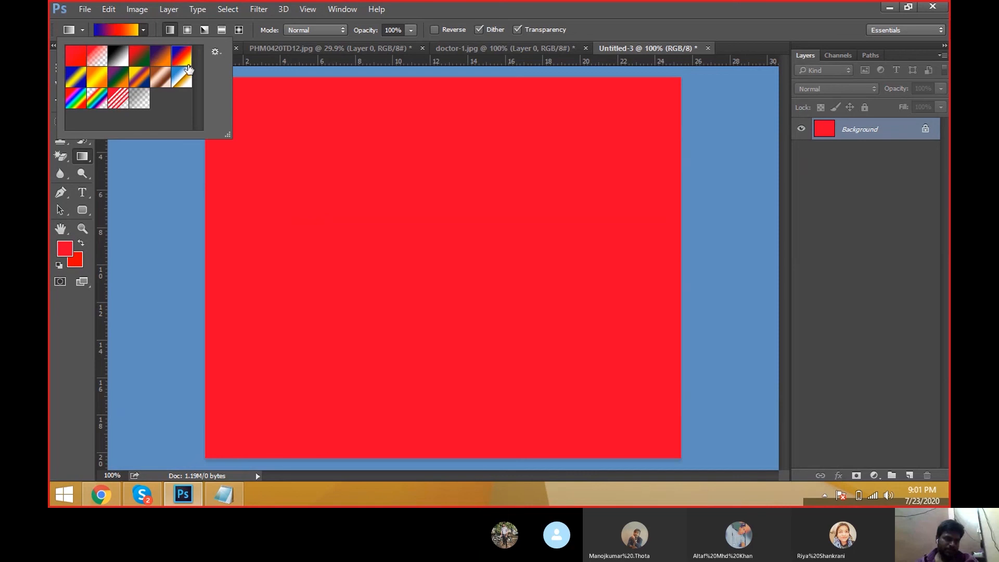
left_click(183, 77)
left_click(158, 80)
left_click(140, 80)
left_click(98, 81)
left_click(75, 80)
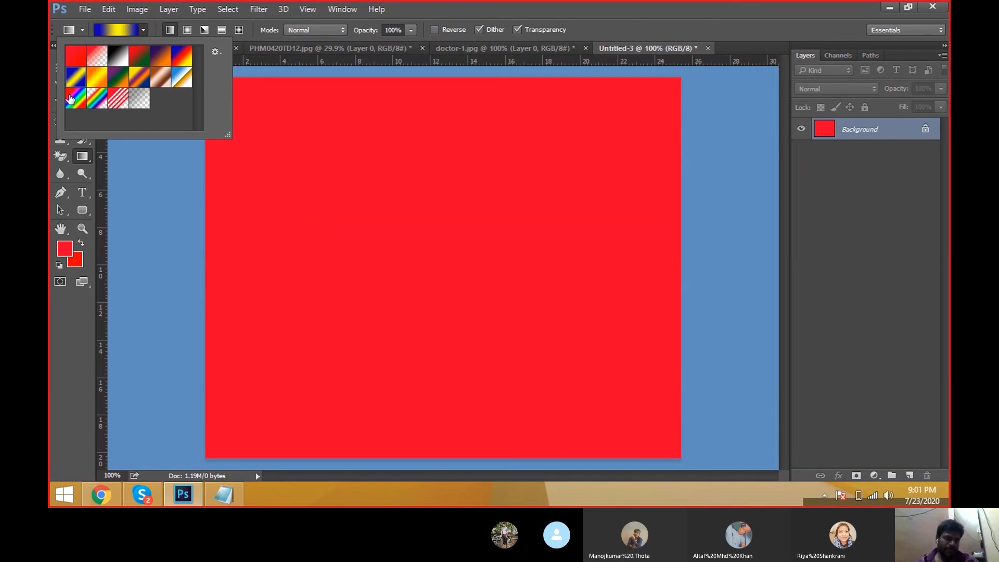
left_click(73, 99)
left_click(119, 101)
left_click(94, 59)
left_click(118, 59)
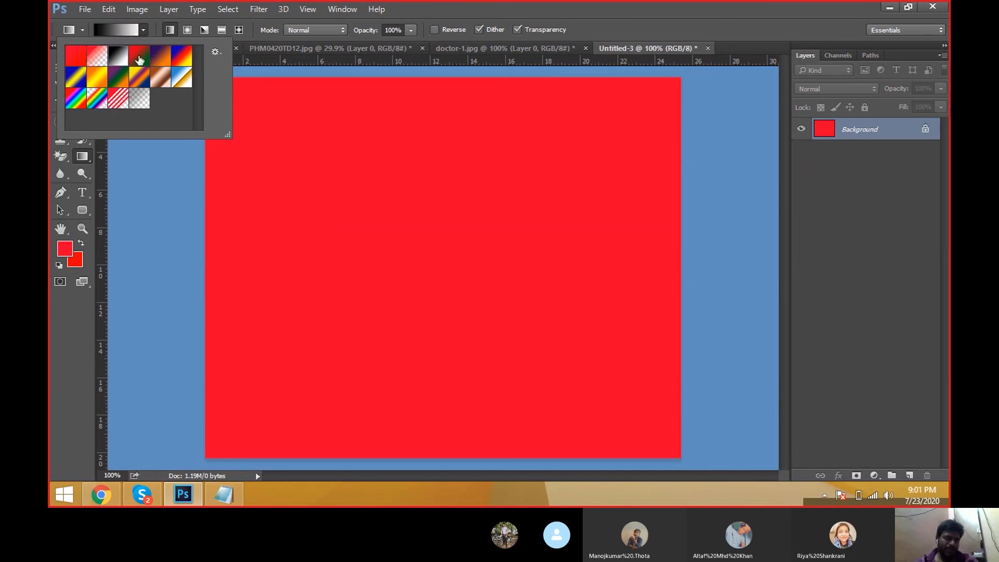
left_click(139, 60)
key("Return")
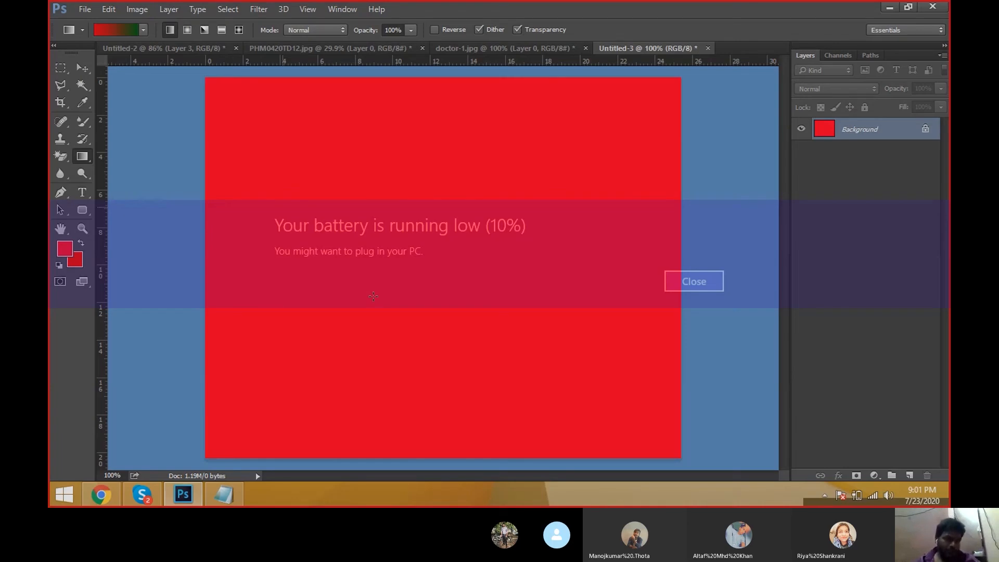
Step: Reselect the Gradient tool and browse through the preset gradients, finishing on the red-to-green preset
right_click(84, 156)
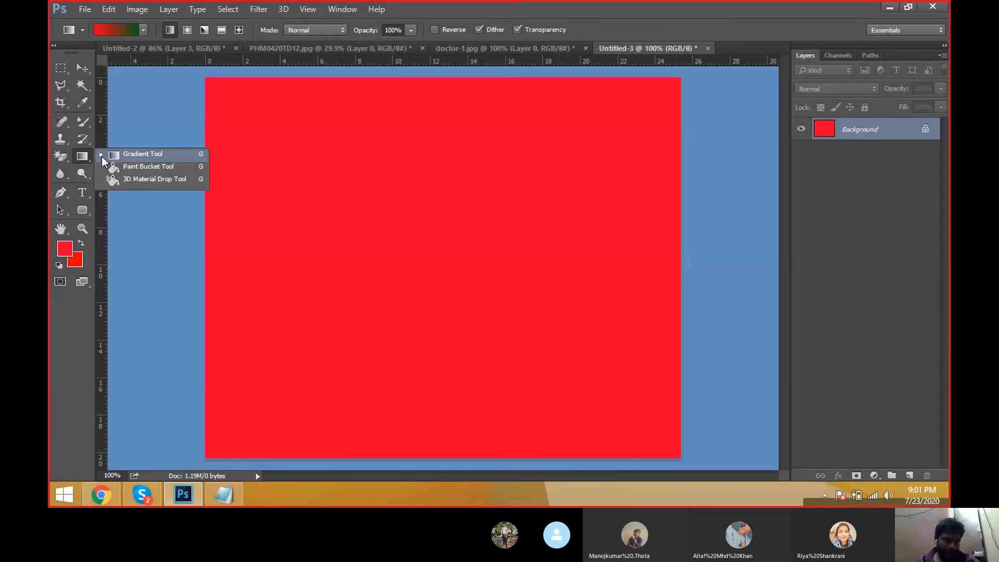
left_click(145, 153)
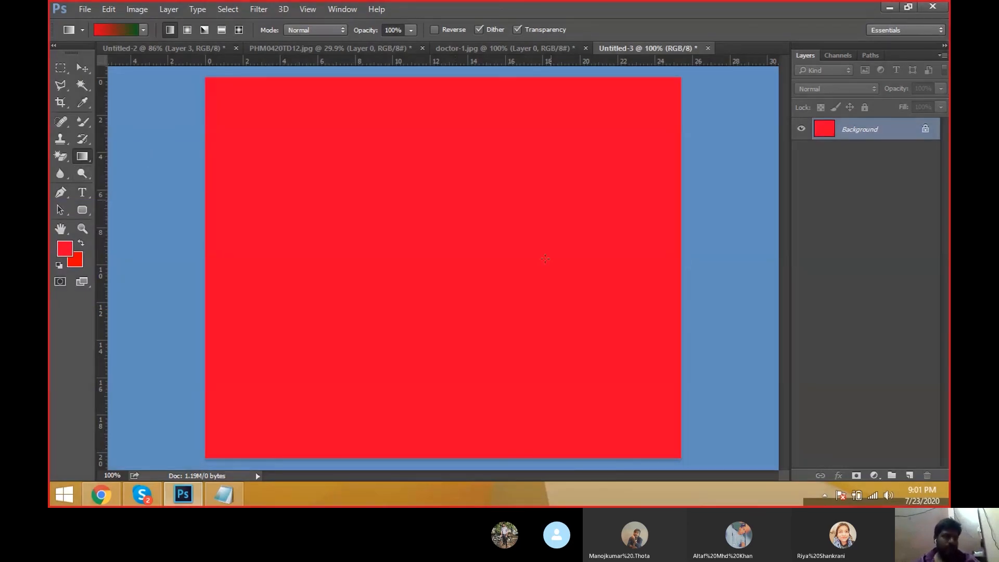
left_click(147, 34)
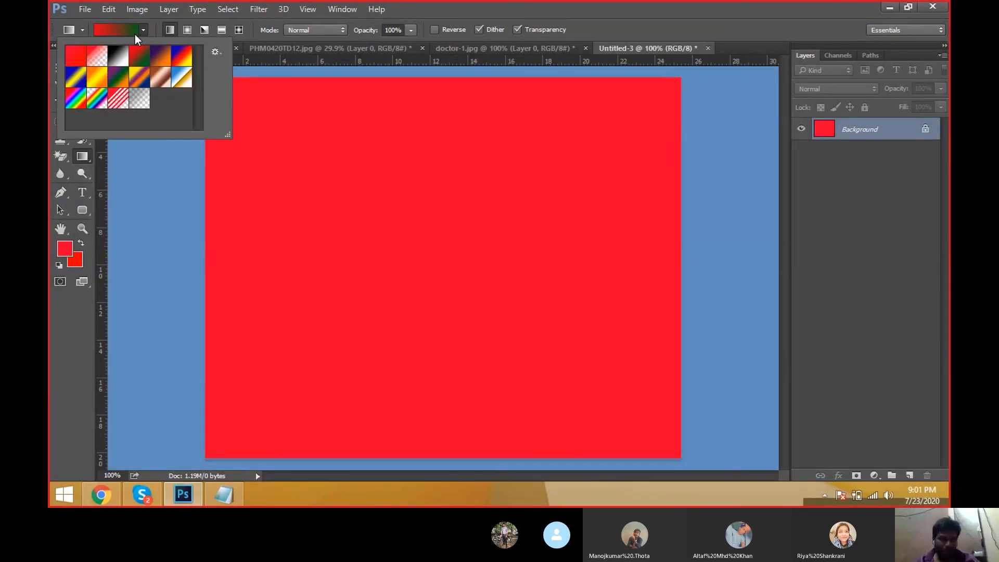
left_click(112, 98)
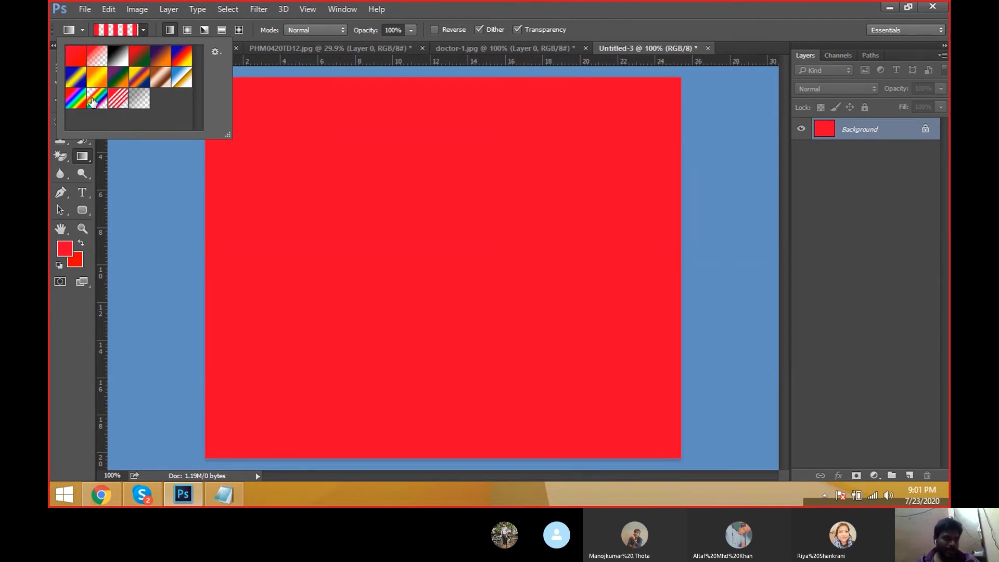
left_click(93, 100)
left_click(78, 98)
left_click(78, 78)
left_click(94, 79)
left_click(120, 79)
left_click(161, 78)
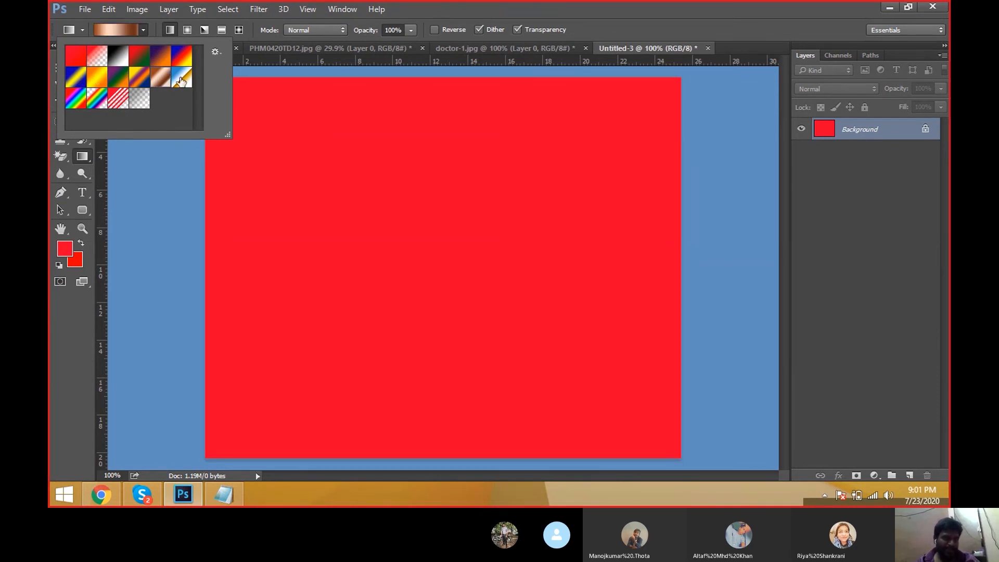
left_click(182, 58)
left_click(161, 55)
left_click(137, 54)
left_click(117, 56)
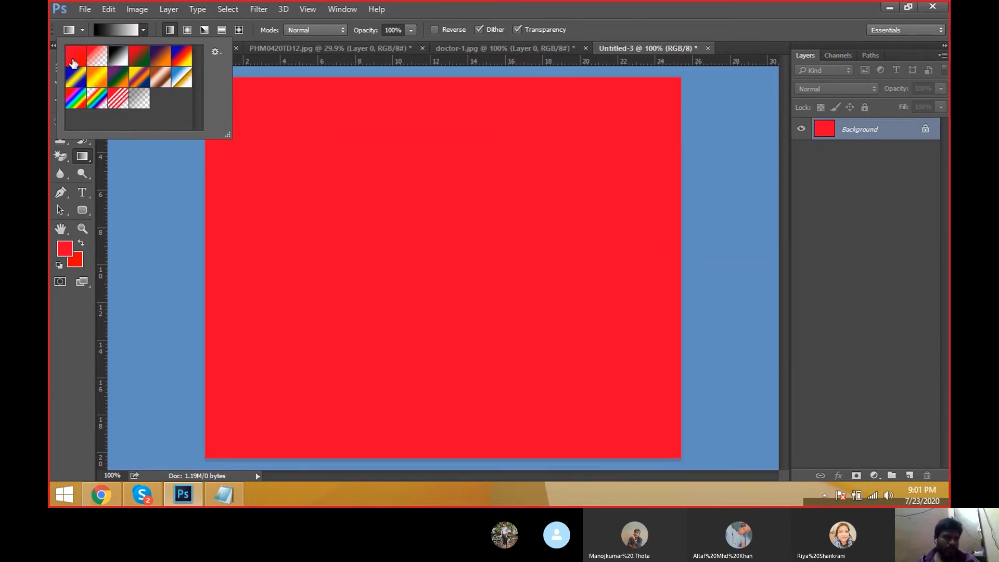
left_click(75, 57)
double_click(145, 69)
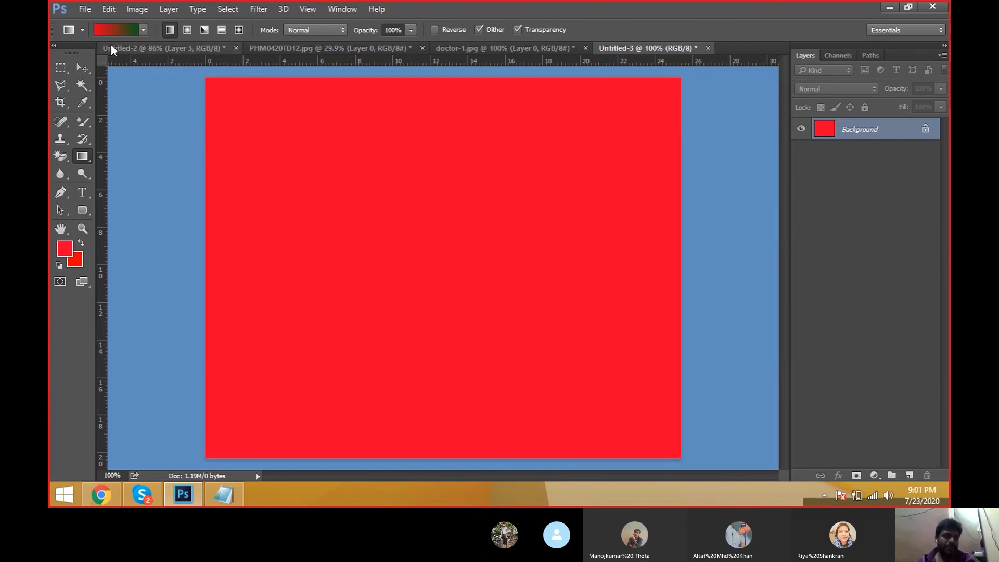
Step: Apply the Red, Green preset as linear gradients in several directions, ending with a left-to-right fill across the canvas
left_click(143, 30)
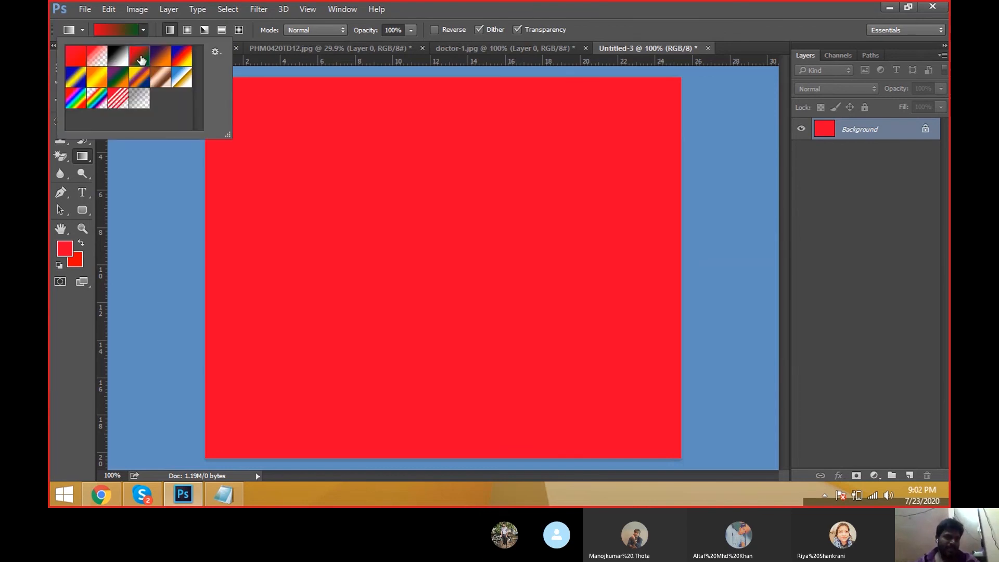
double_click(141, 61)
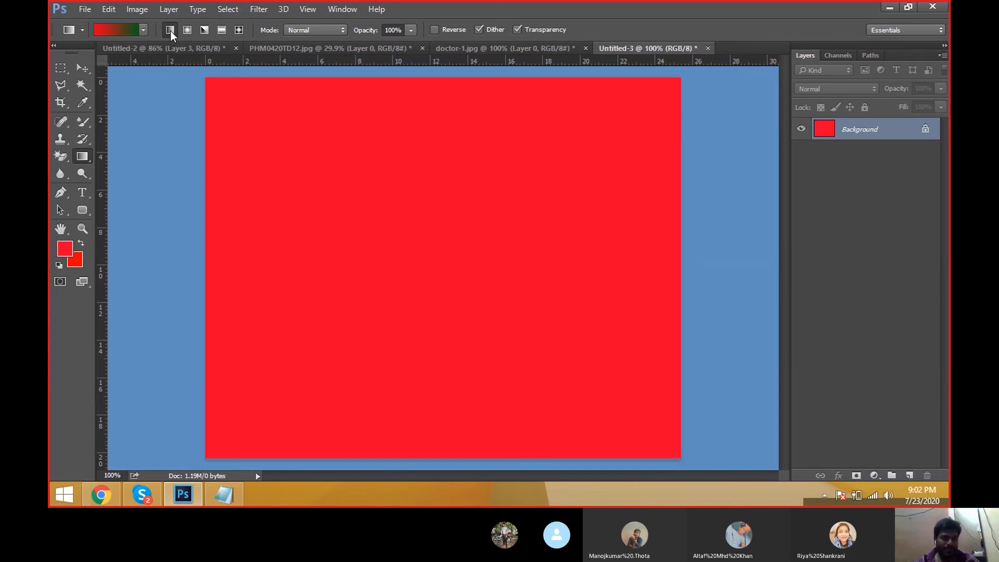
left_click_drag(200, 204, 737, 207)
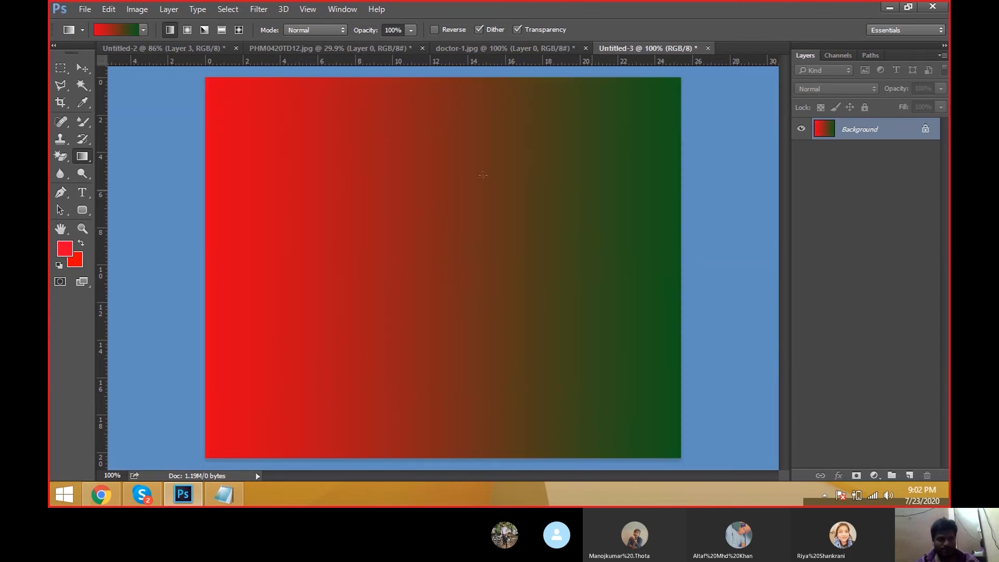
left_click_drag(393, 74, 393, 333)
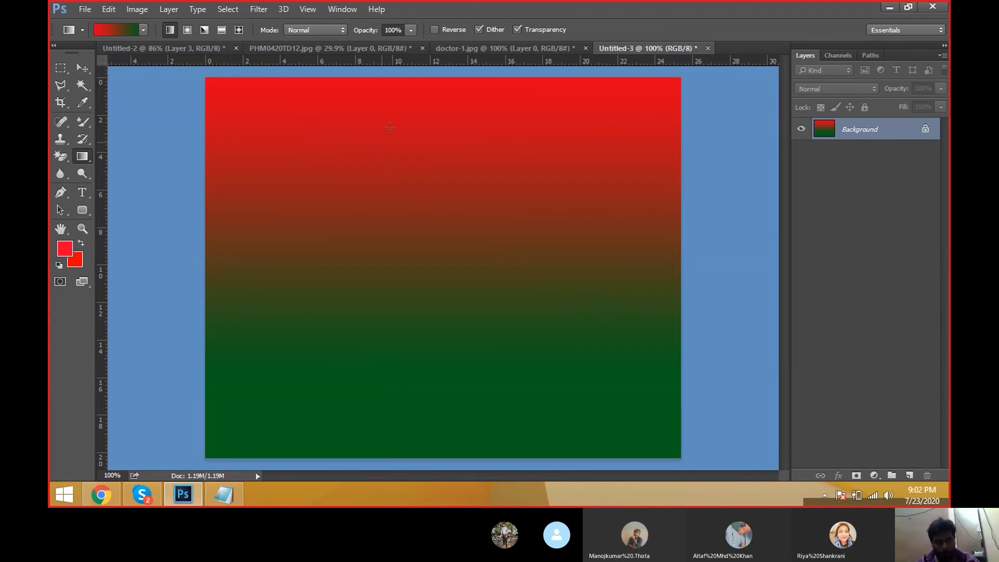
left_click_drag(405, 77, 406, 416)
left_click_drag(720, 239, 159, 243)
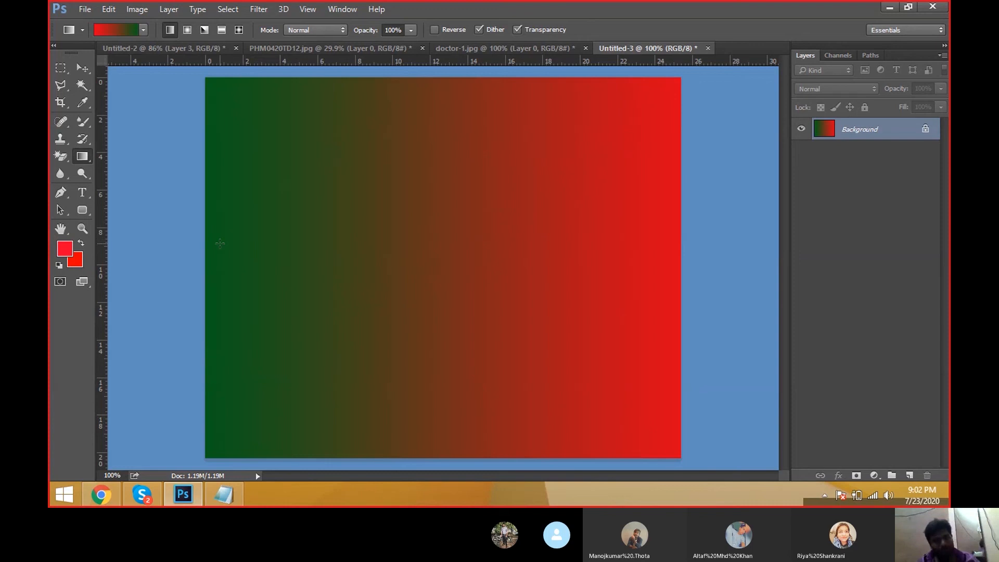
left_click_drag(219, 241, 273, 219)
key("ctrl+z")
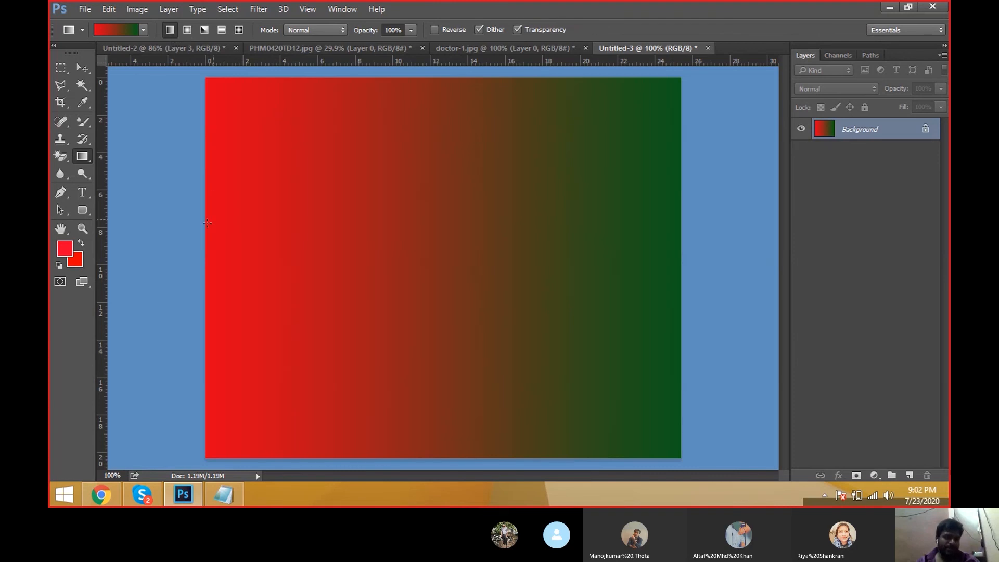
left_click_drag(209, 224, 674, 230)
mouse_move(471, 78)
left_mouse_down()
mouse_move(472, 172)
mouse_move(442, 395)
left_mouse_up()
left_click_drag(619, 136, 297, 379)
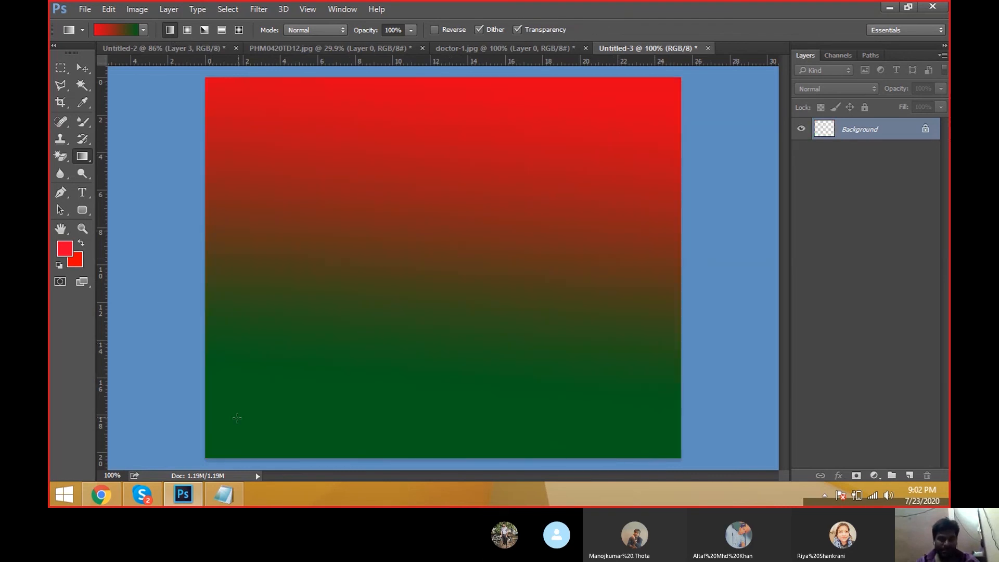
left_click_drag(224, 417, 677, 104)
left_click_drag(706, 175, 209, 195)
left_click_drag(183, 208, 684, 208)
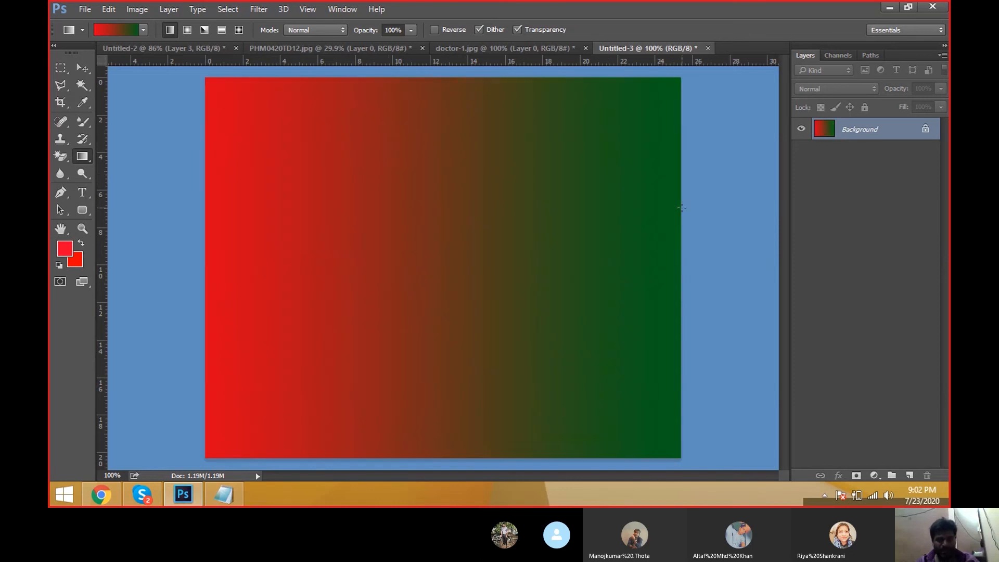
Step: Switch to Radial Gradient and drag several radial red-to-green fills outward from the upper-left part of the canvas
left_click(186, 32)
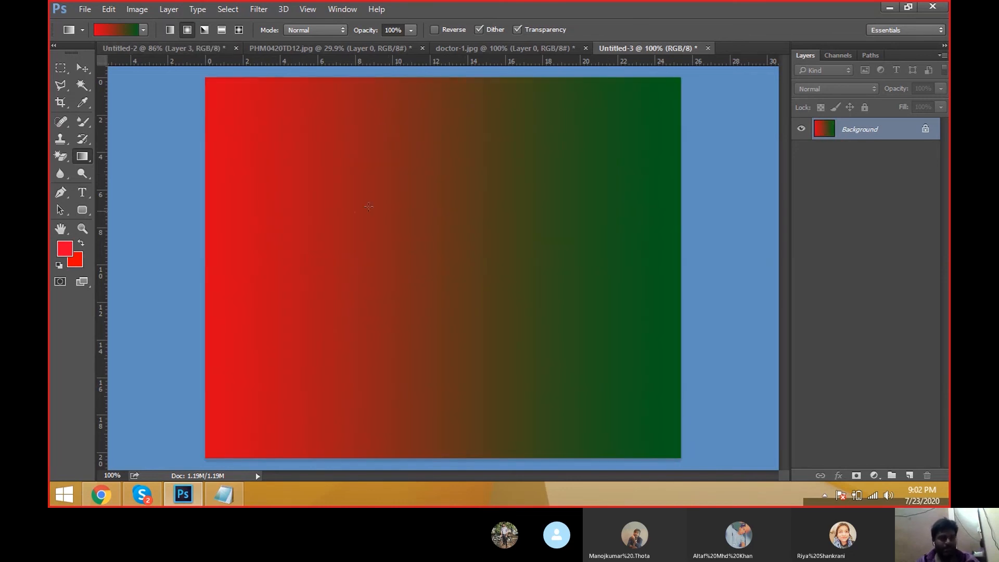
left_click_drag(352, 194, 483, 279)
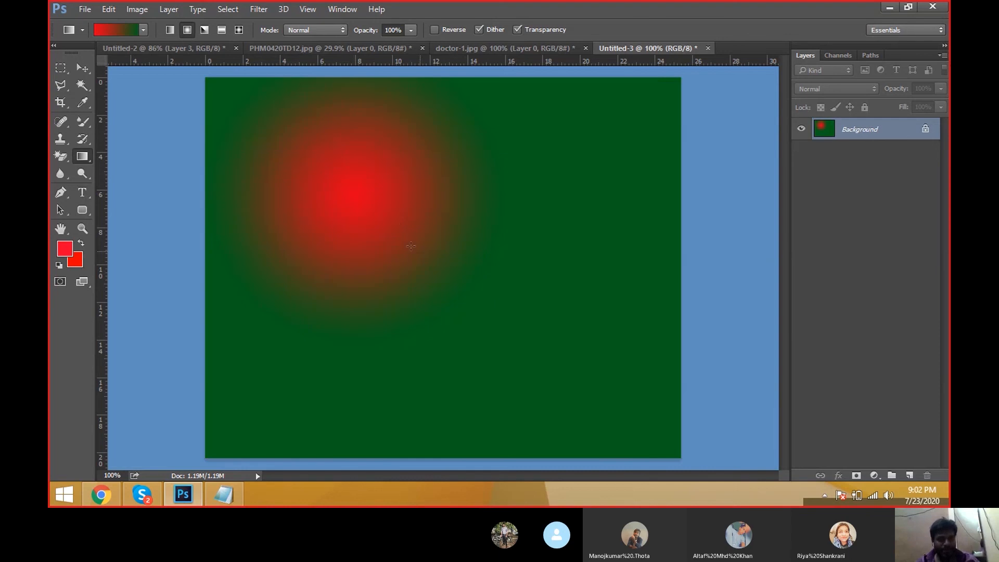
left_click_drag(391, 217, 515, 307)
left_click_drag(337, 253, 466, 298)
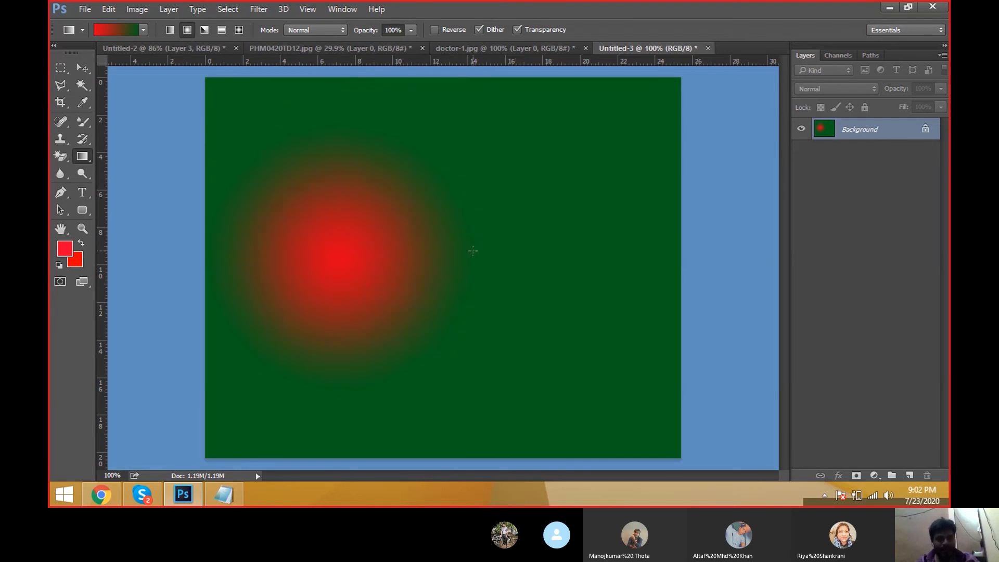
left_click_drag(353, 189, 547, 290)
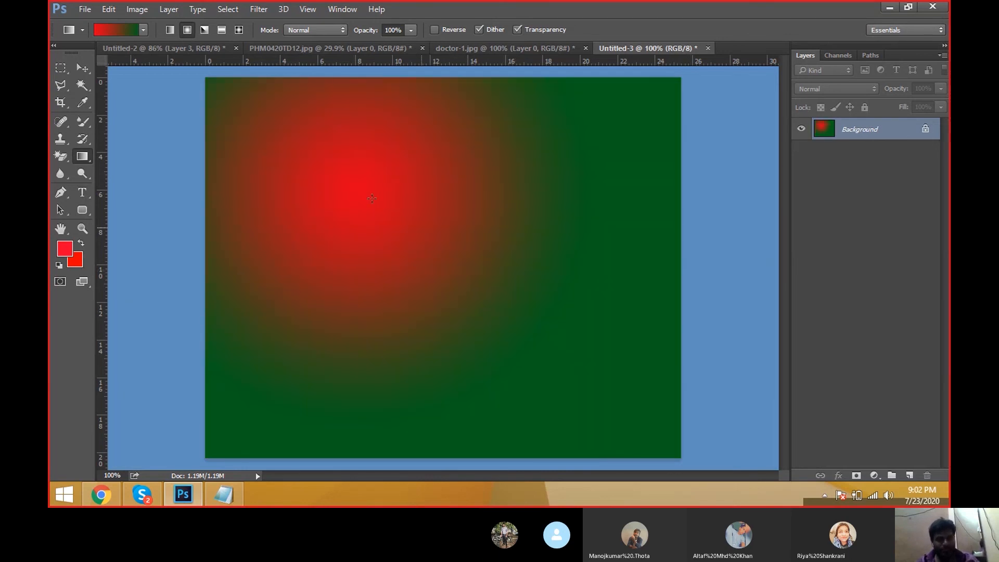
left_click_drag(333, 166, 495, 280)
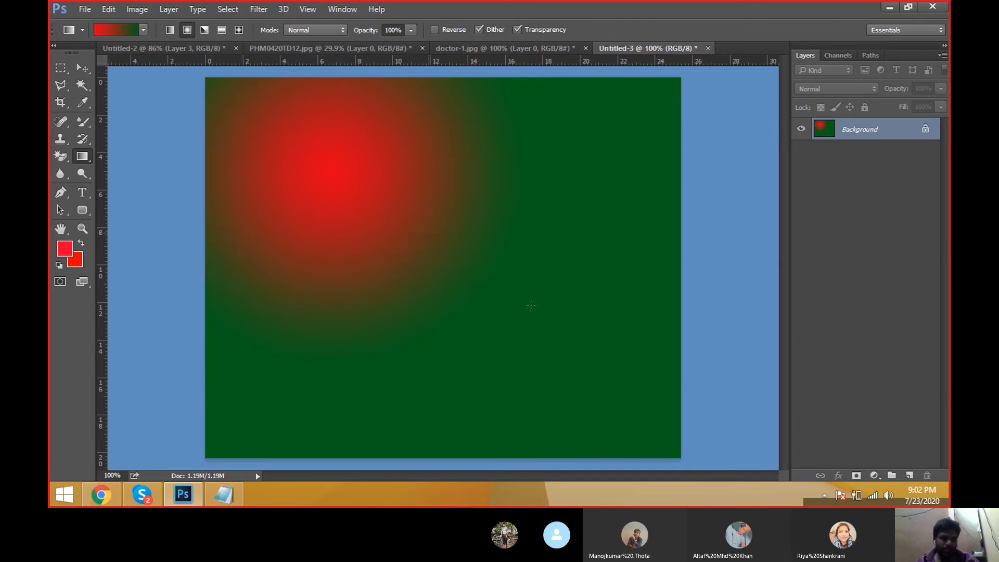
left_click_drag(427, 233, 580, 345)
left_click_drag(330, 163, 538, 287)
Step: Apply angle gradients by dragging outward from near the canvas centre several times
left_click_drag(393, 190, 515, 255)
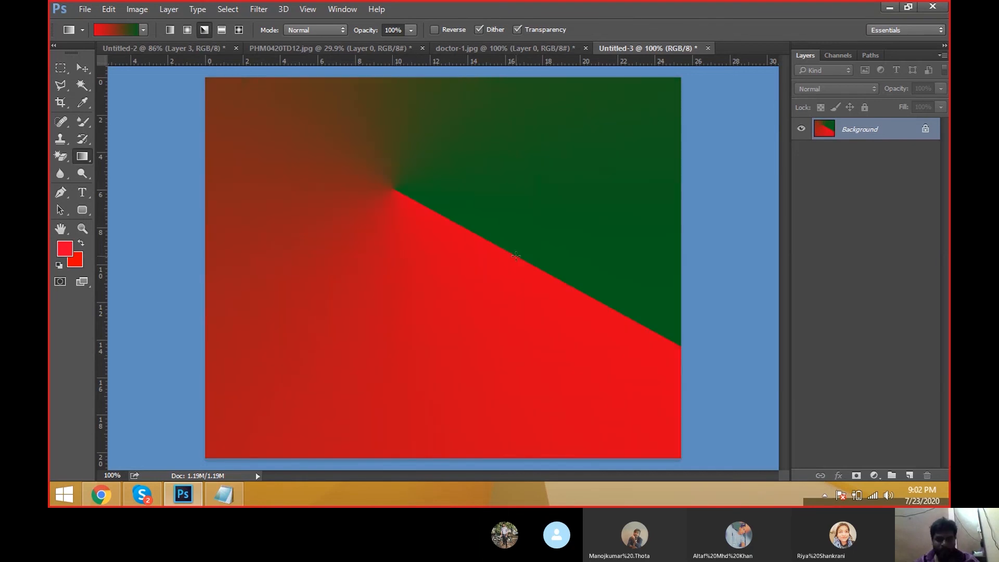
left_click_drag(359, 210, 537, 394)
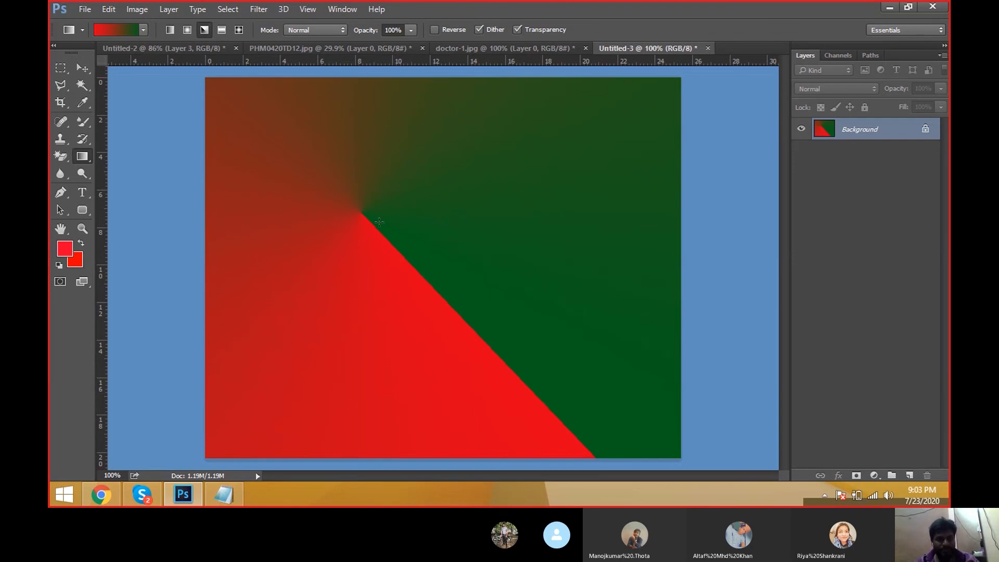
left_click_drag(411, 195, 567, 297)
left_click_drag(365, 226, 526, 323)
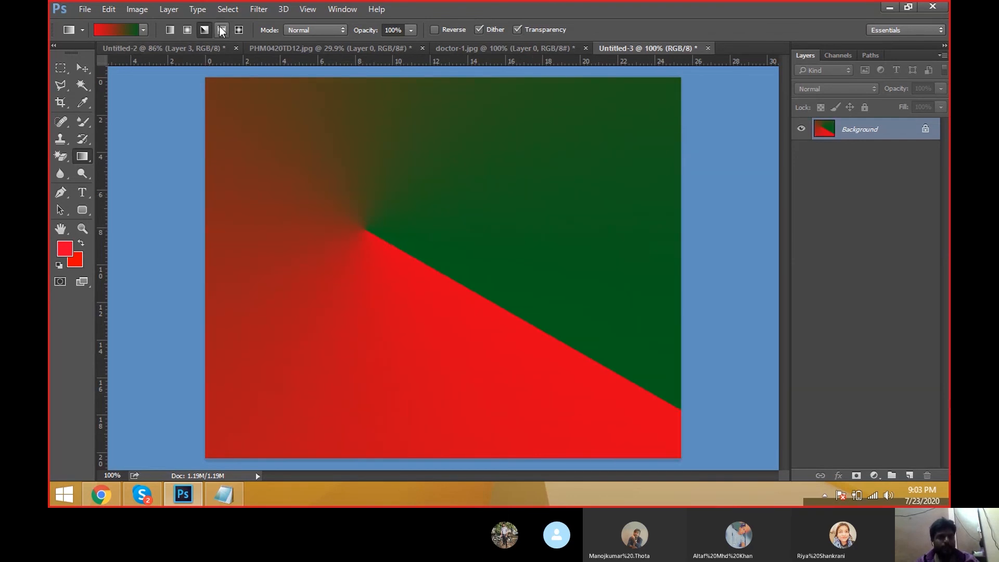
Step: Switch to Reflected Gradient and drag reflected red-to-green fills vertically and then horizontally across the canvas
left_click(222, 32)
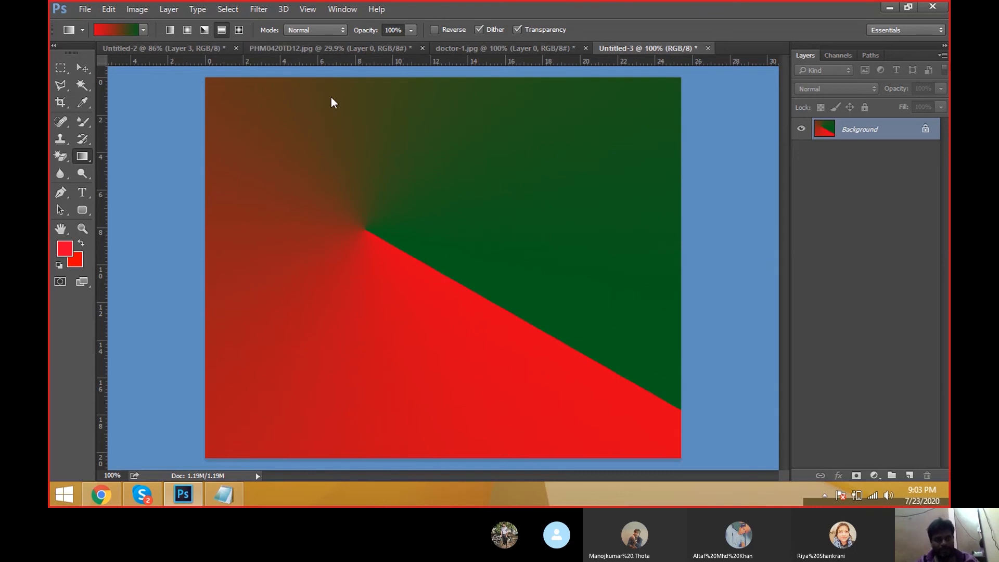
left_click_drag(460, 289, 467, 103)
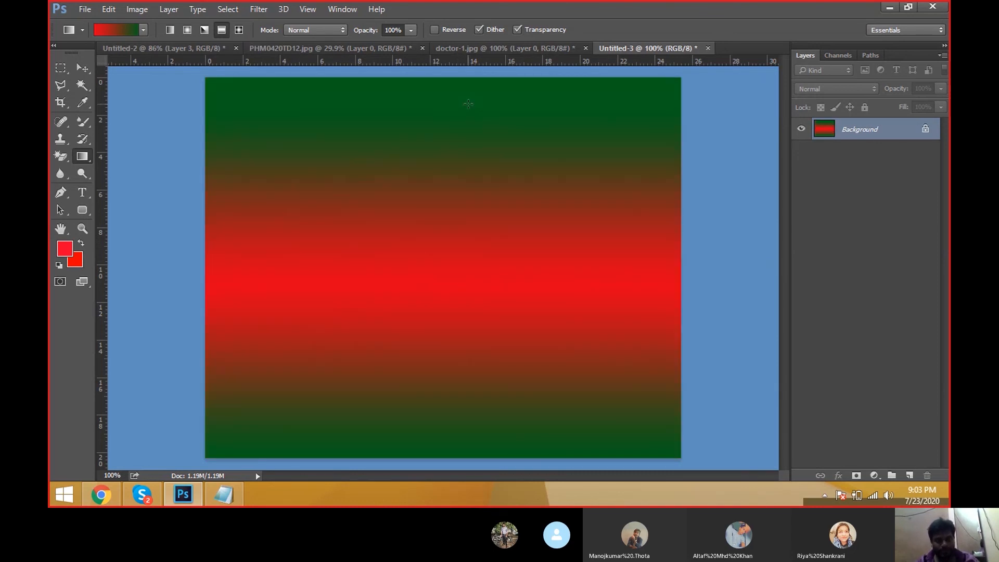
left_click_drag(447, 211, 447, 447)
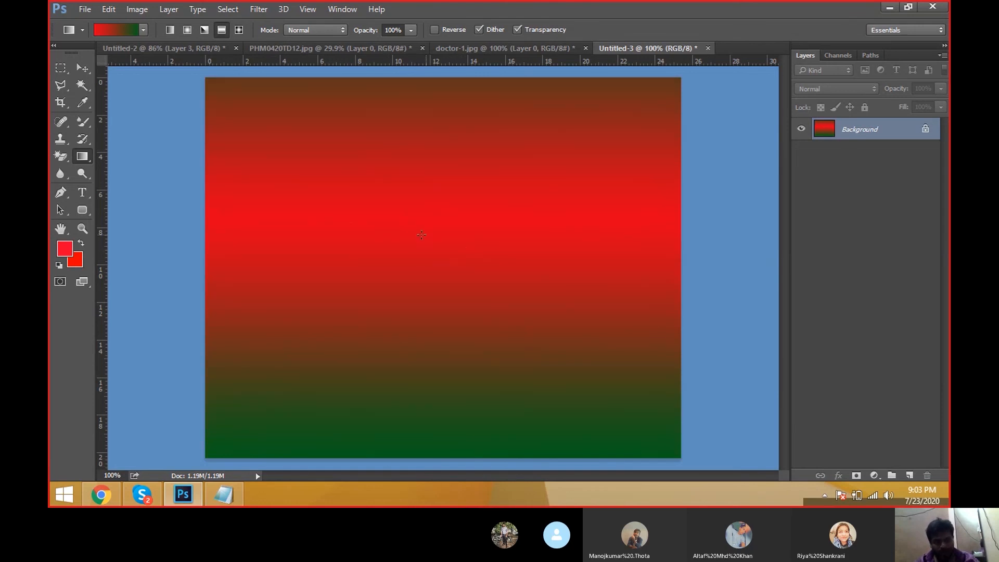
left_click_drag(431, 229, 432, 392)
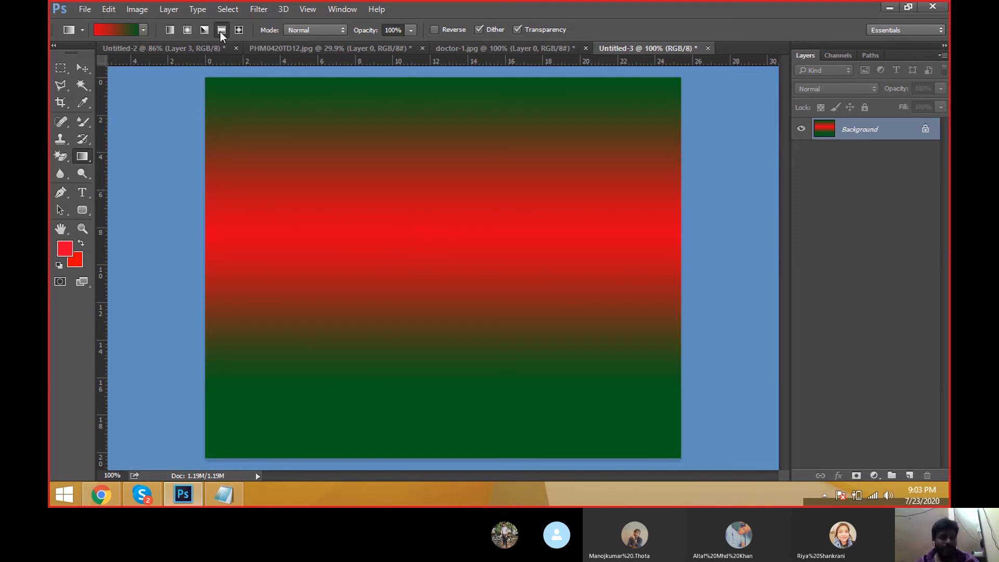
left_click_drag(419, 230, 442, 454)
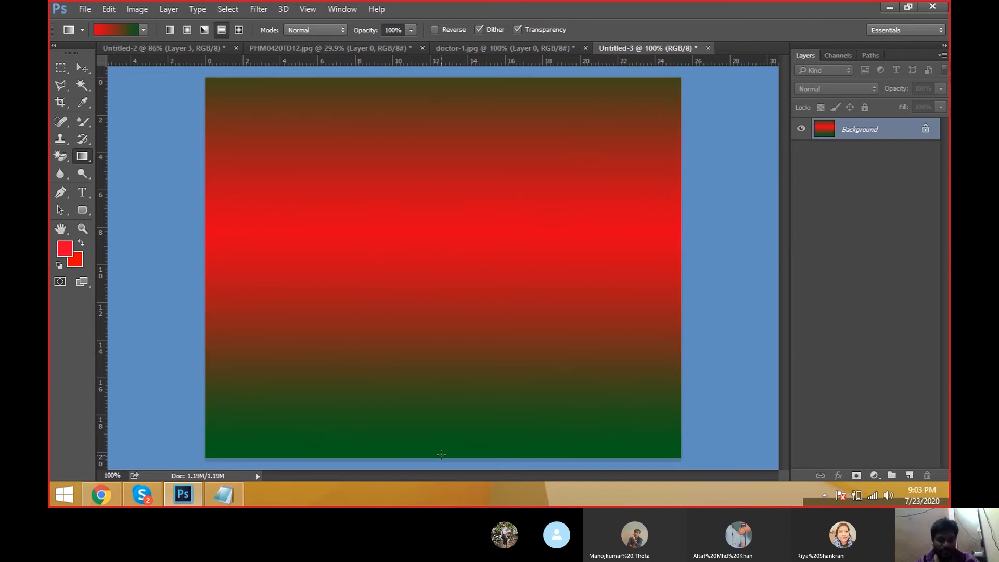
left_click_drag(389, 252, 668, 281)
left_click_drag(428, 259, 687, 247)
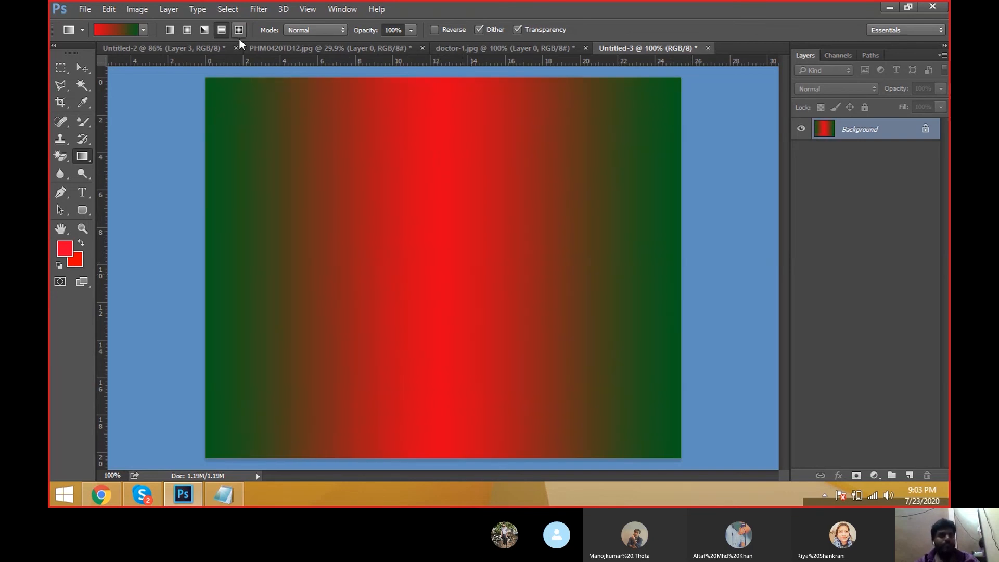
Step: Switch to Diamond Gradient and drag diamond fills from the upper-left area towards the lower right
left_click(239, 30)
left_click_drag(368, 189, 591, 323)
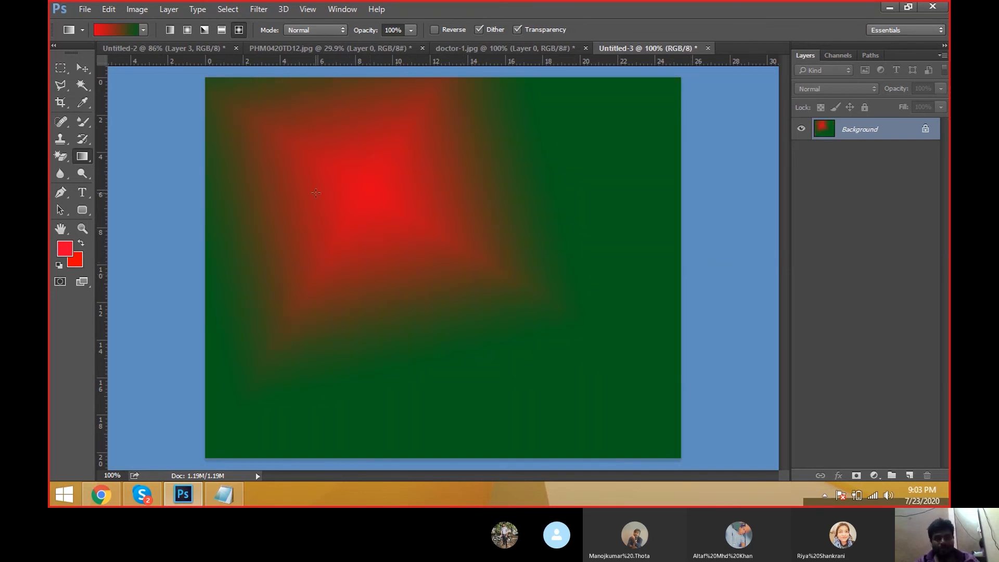
left_click_drag(315, 193, 588, 367)
left_click_drag(348, 224, 647, 353)
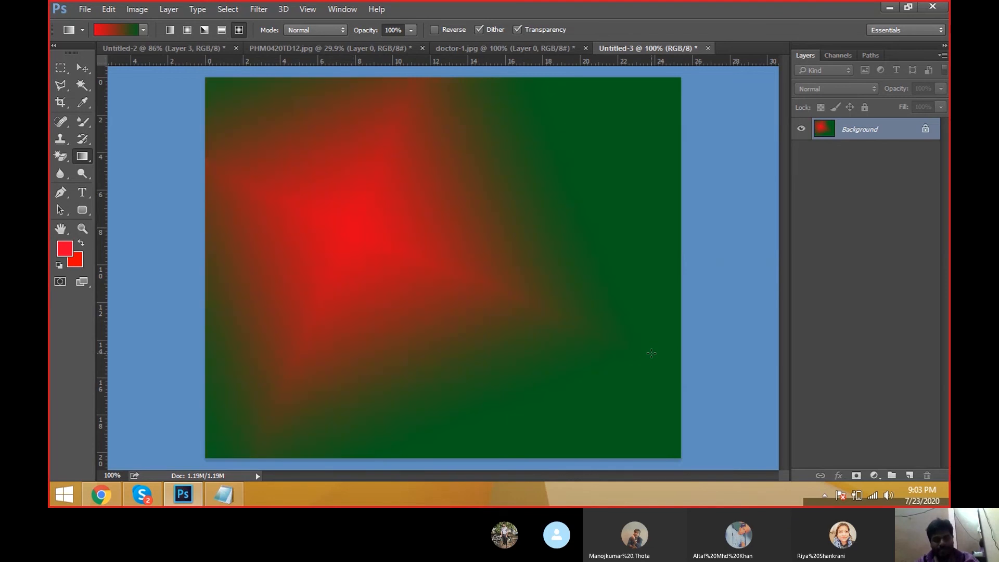
left_click_drag(348, 210, 594, 314)
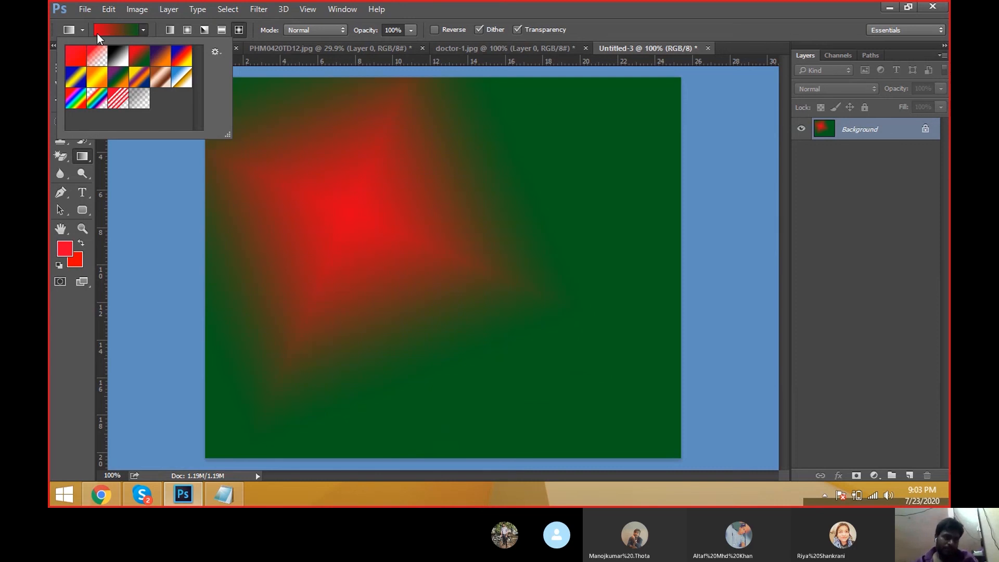
Step: Open the Gradient Editor for the red-green gradient and change its starting colour stop to blue
left_click(123, 33)
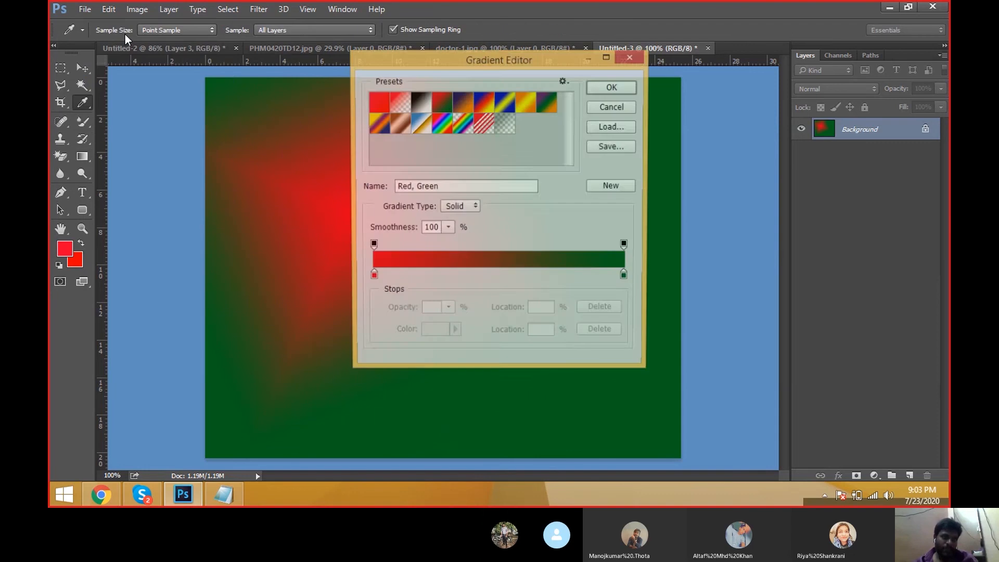
left_click_drag(442, 60, 419, 89)
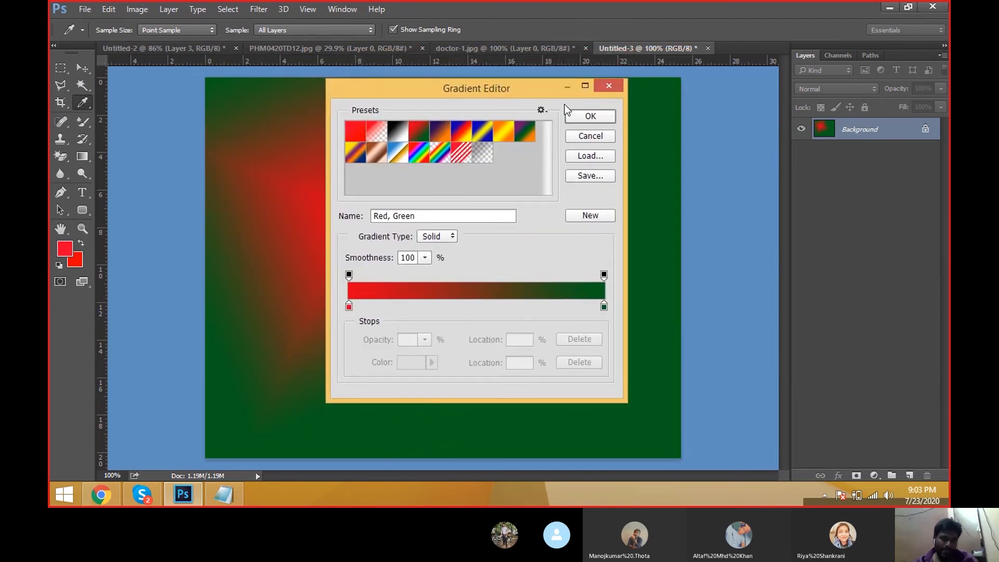
left_click(349, 307)
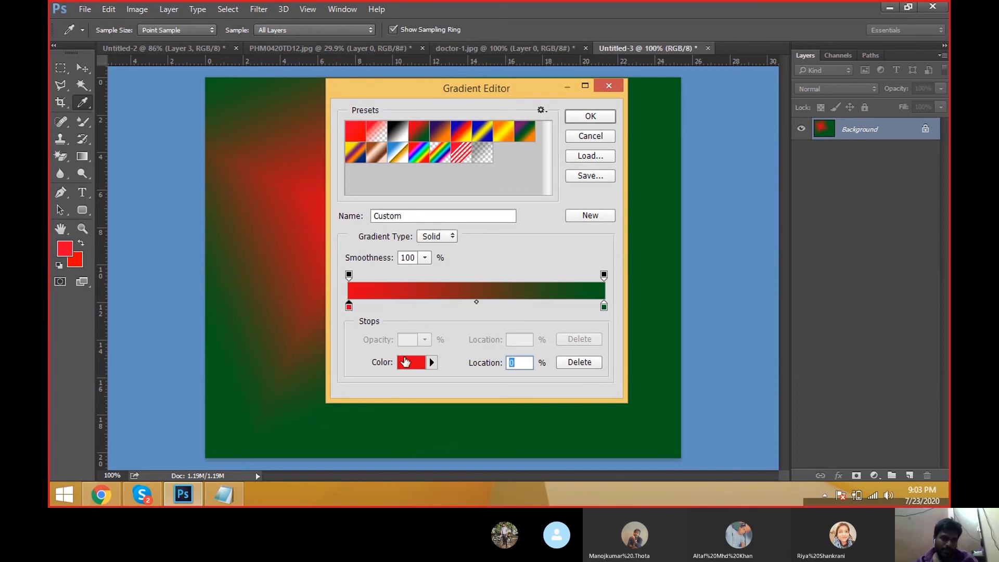
left_click(406, 362)
left_click(495, 112)
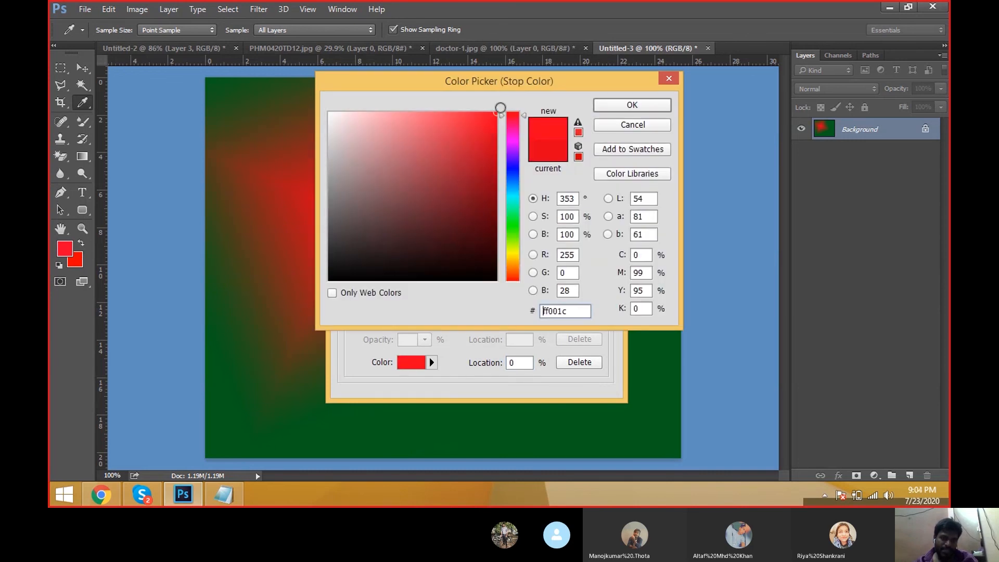
left_click(514, 165)
left_click(604, 107)
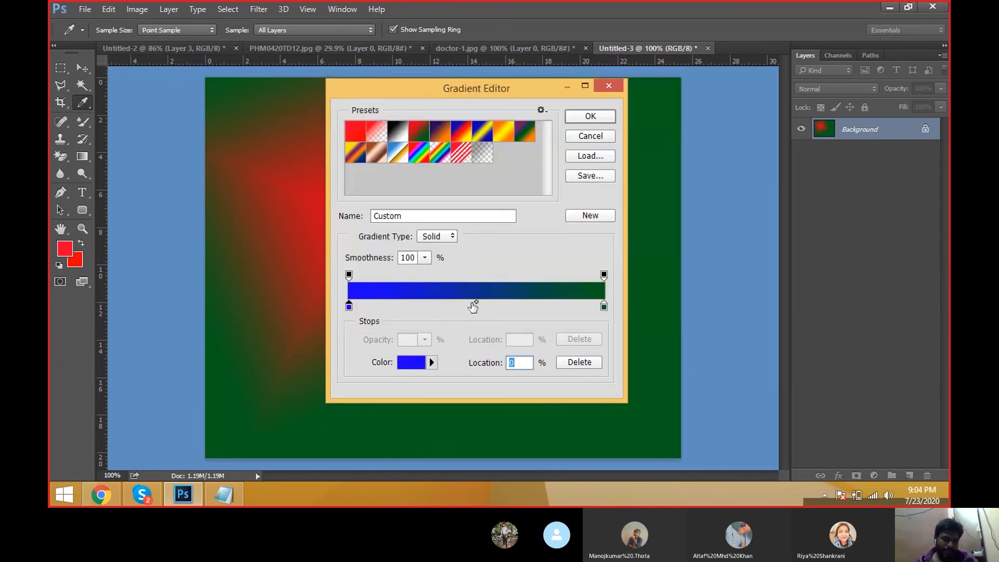
Step: Add a green colour stop to the gradient and move it to about 26% location
left_click(473, 306)
left_click(424, 366)
left_click(513, 234)
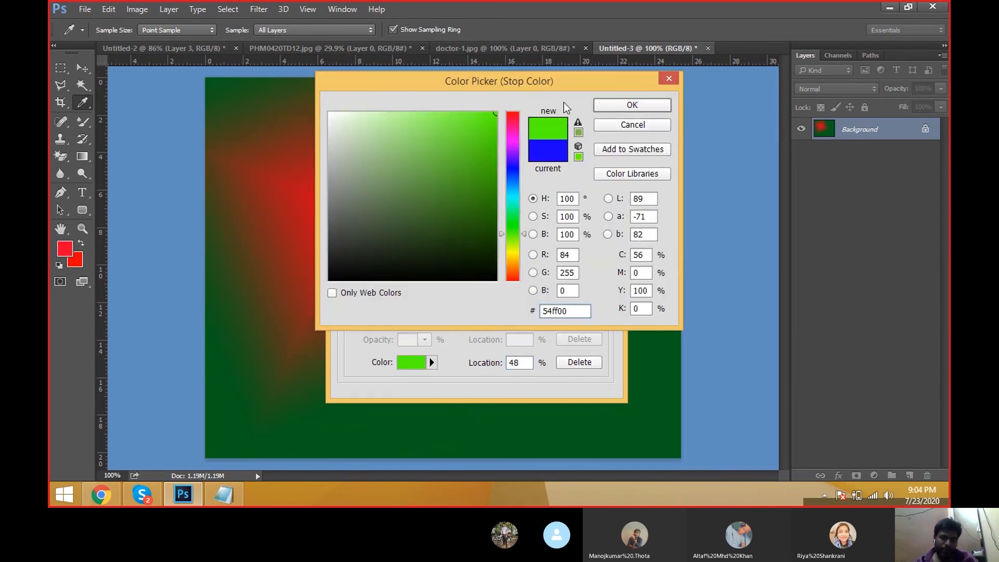
left_click(620, 105)
left_click_drag(473, 307, 416, 312)
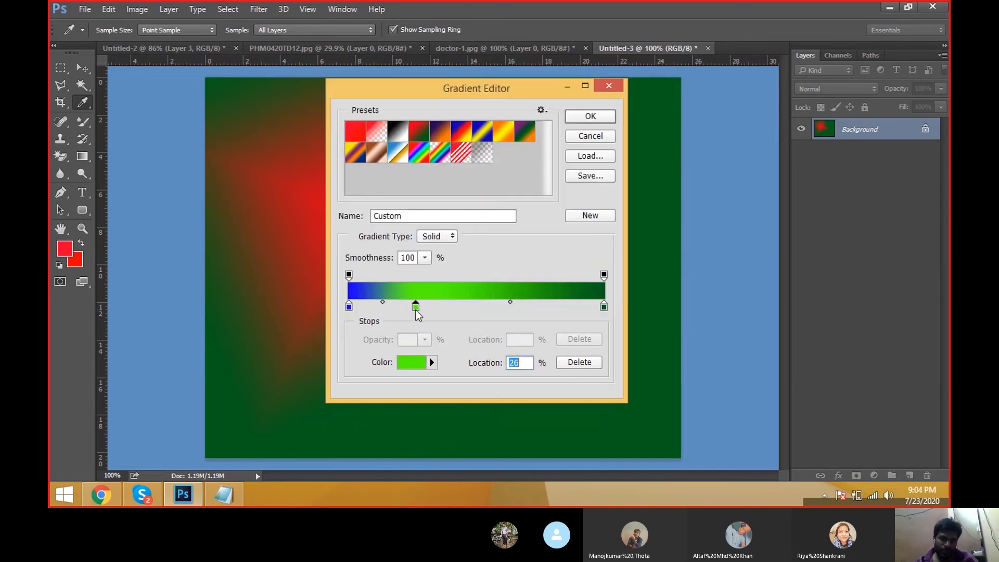
Step: Add a magenta colour stop to the gradient at 55% location
left_click(487, 306)
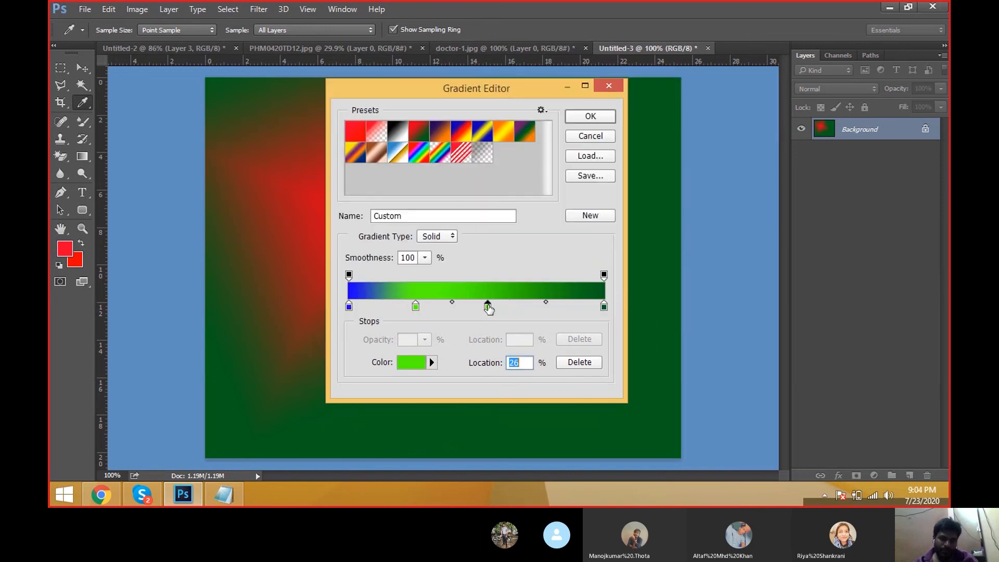
left_click(422, 368)
left_click_drag(517, 239, 512, 145)
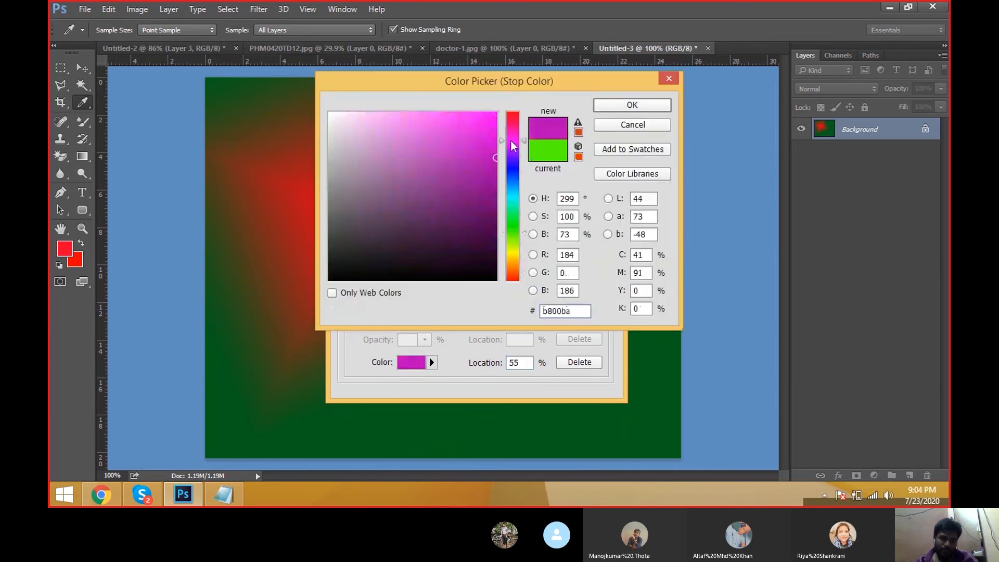
left_click(613, 108)
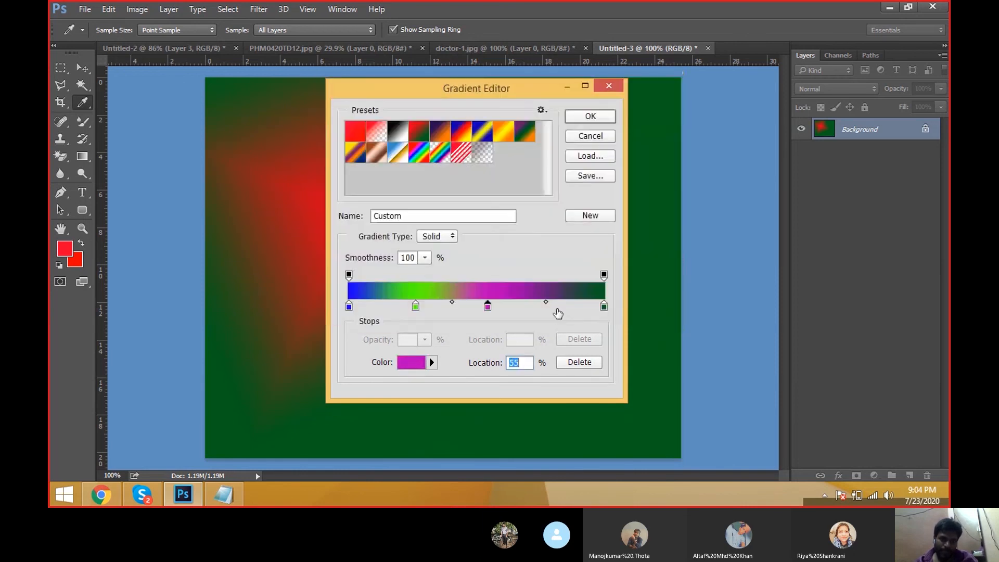
Step: Add a dark red colour stop at 81% location and accept the edited gradient
left_click(556, 308)
left_click(418, 368)
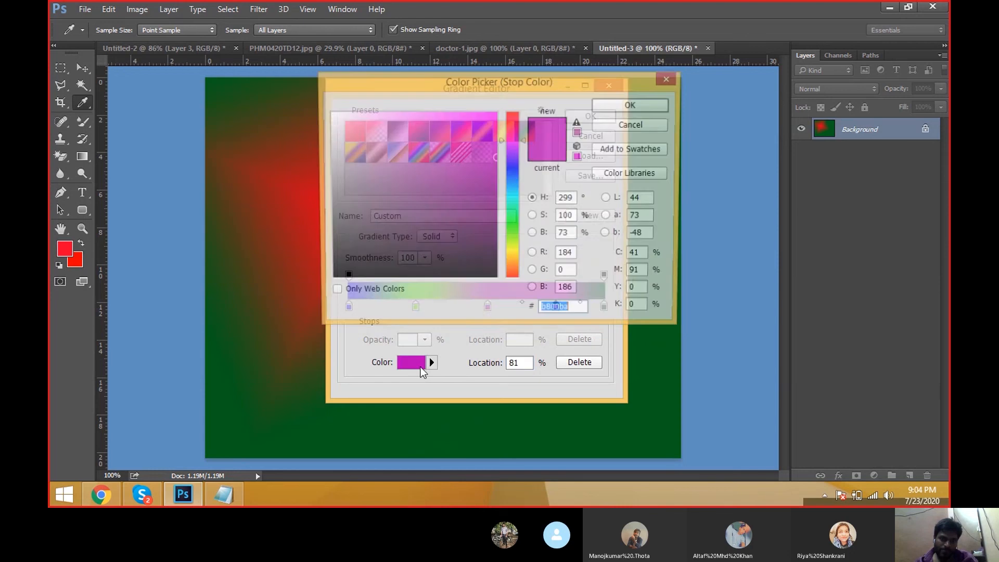
left_click_drag(512, 139, 513, 220)
left_click_drag(516, 136, 519, 108)
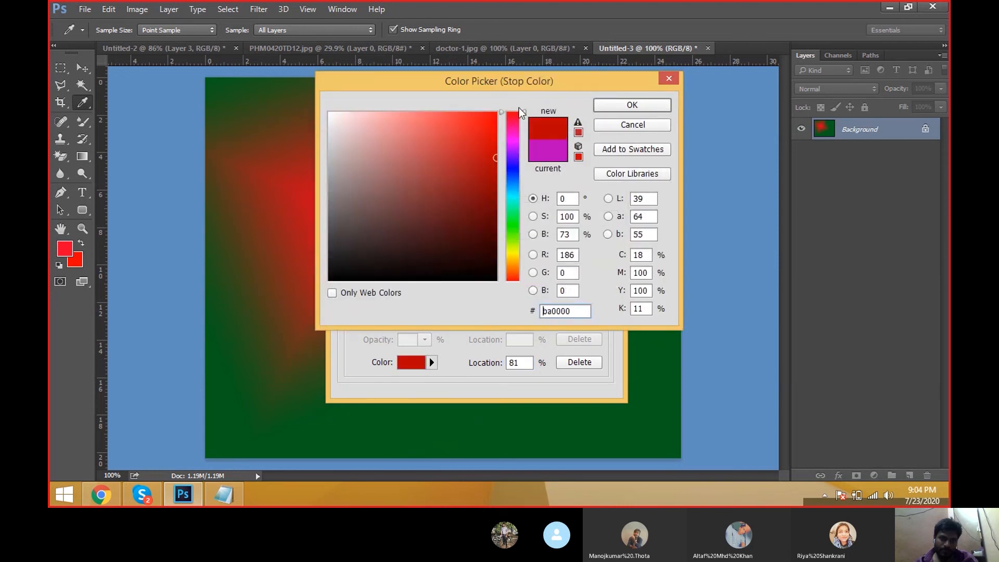
left_click(616, 100)
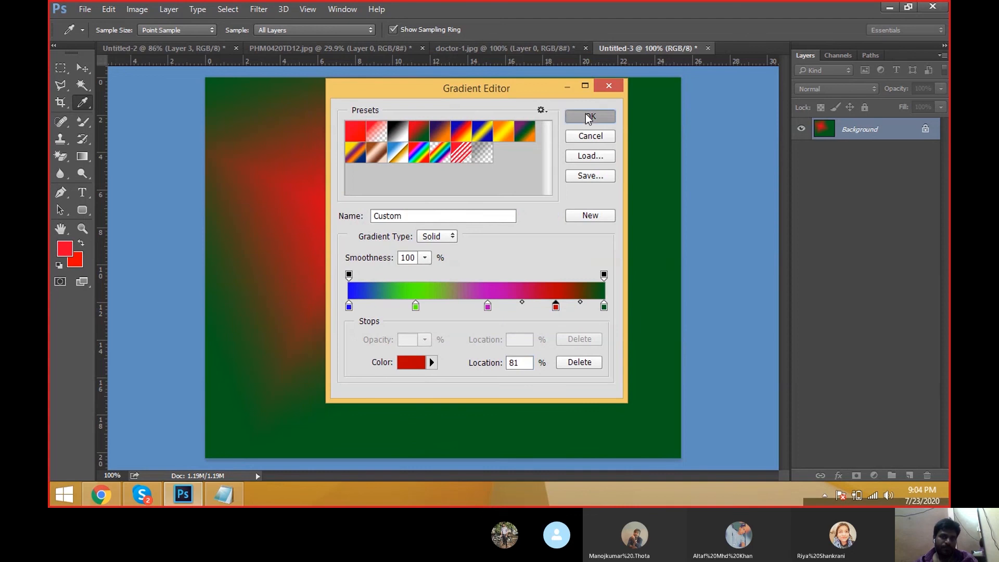
left_click(585, 115)
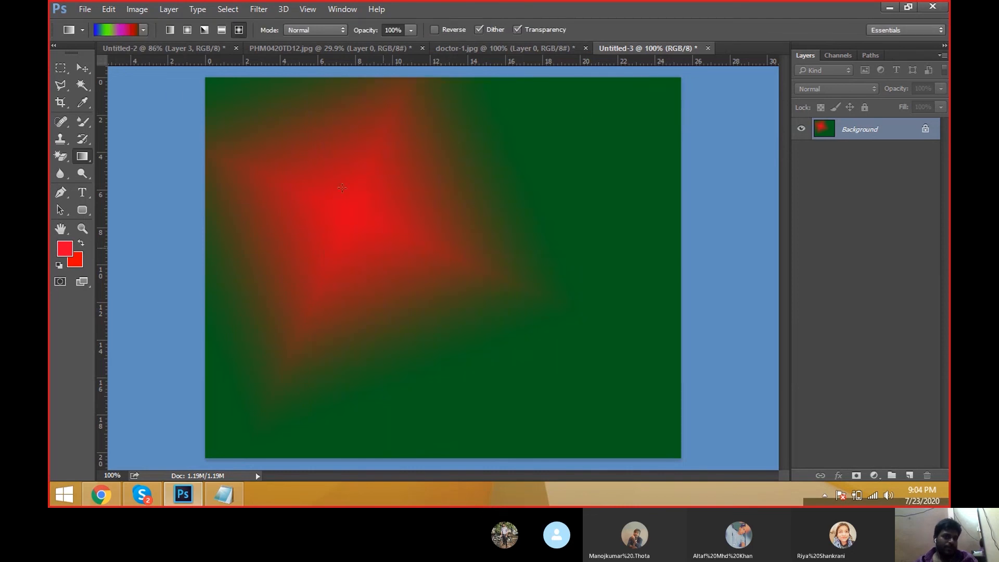
Step: Reopen the Gradient Editor and save the custom gradient as a new preset
left_click(144, 30)
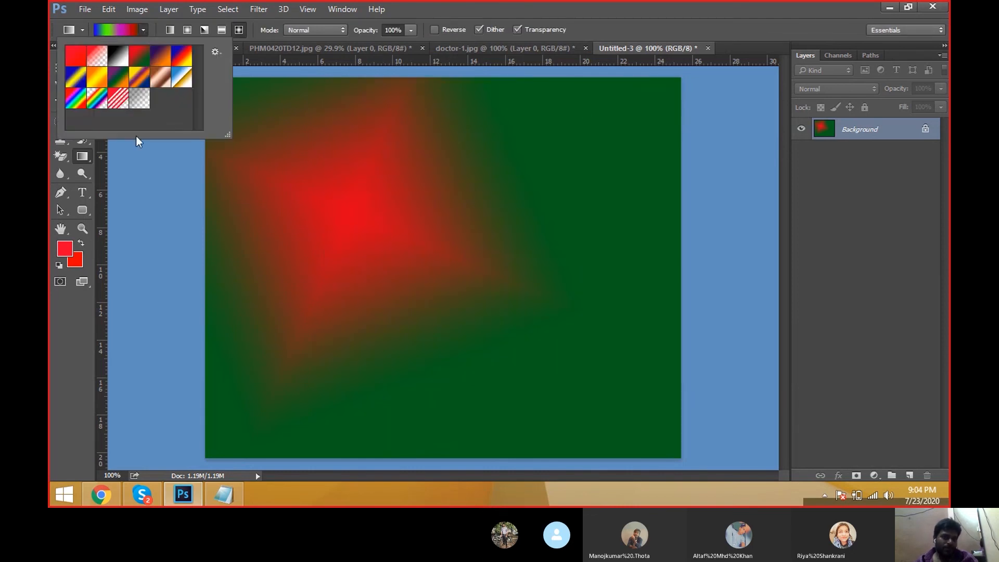
left_click(110, 32)
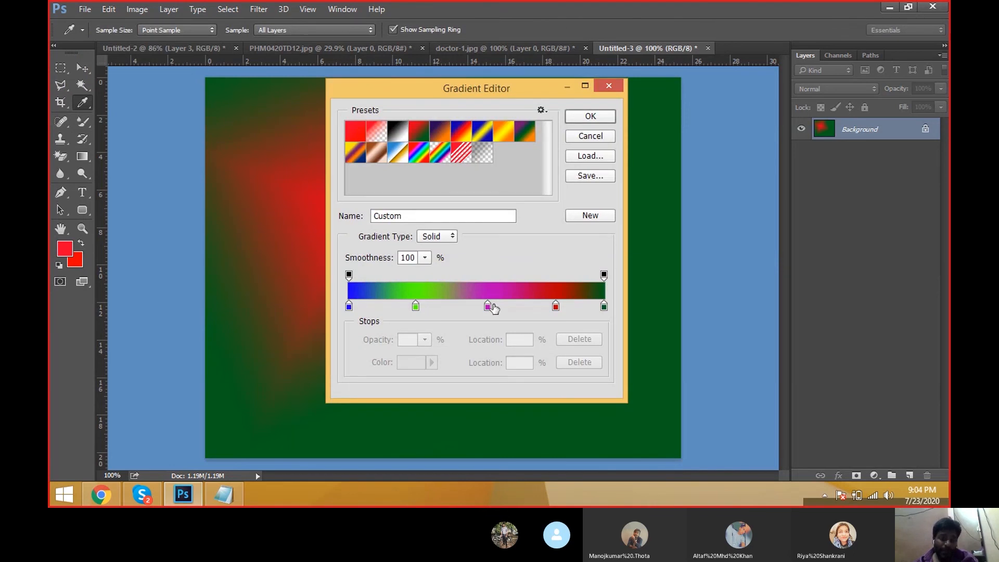
left_click(602, 218)
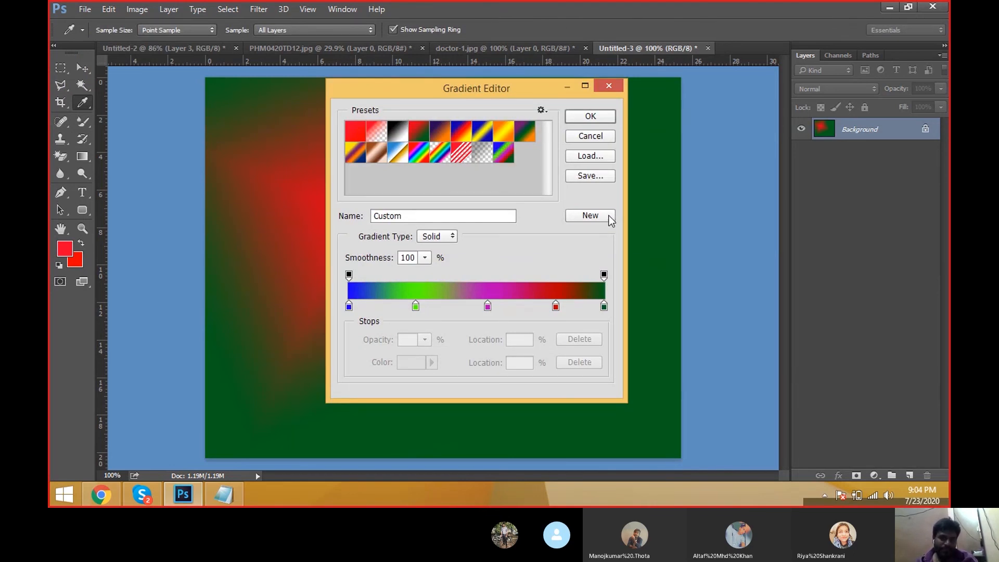
left_click(590, 116)
Step: Drag diamond fills with the custom gradient, then switch to Linear Gradient and drag horizontally across the canvas
left_click_drag(326, 196, 615, 350)
left_click_drag(372, 222, 519, 311)
left_click(170, 30)
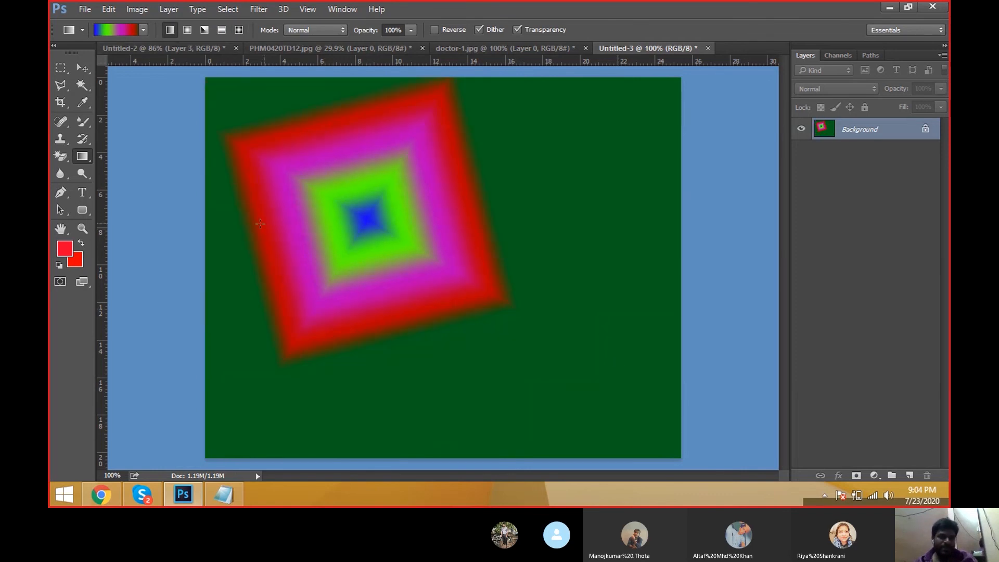
left_click_drag(234, 224, 727, 247)
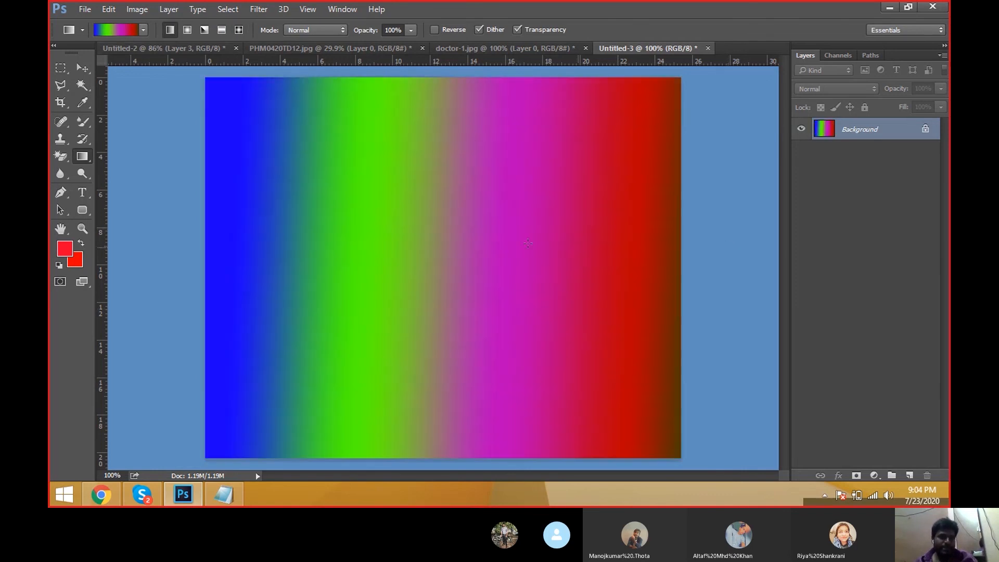
Step: Apply radial and then angle fills of the custom gradient, dragging from the upper-middle canvas toward the lower right
left_click(187, 30)
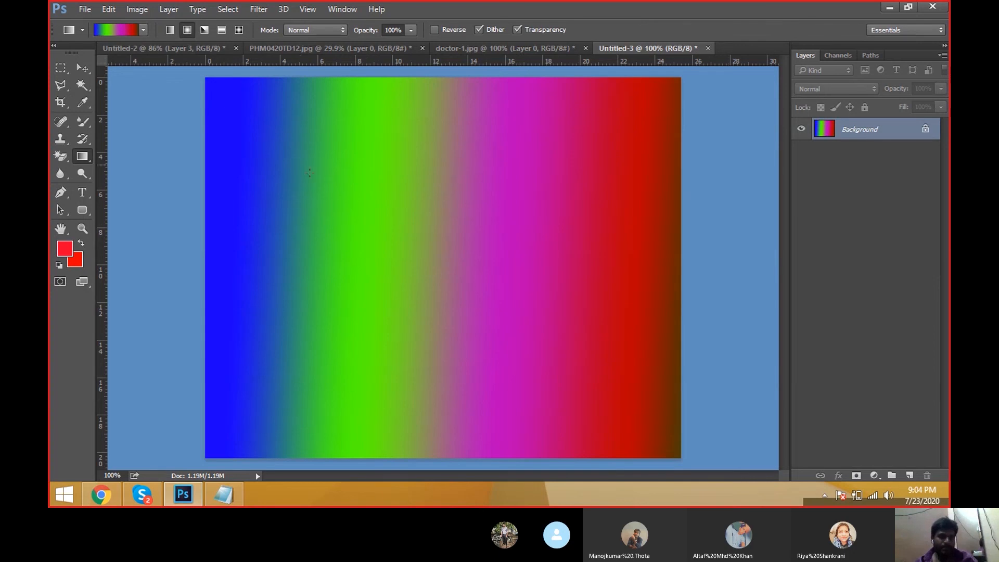
left_click_drag(364, 198, 578, 296)
left_click(204, 29)
left_click_drag(390, 215, 582, 317)
Step: Apply a reflected fill diagonally, then linear fills ending with a horizontal drag across the full canvas width
left_click(222, 29)
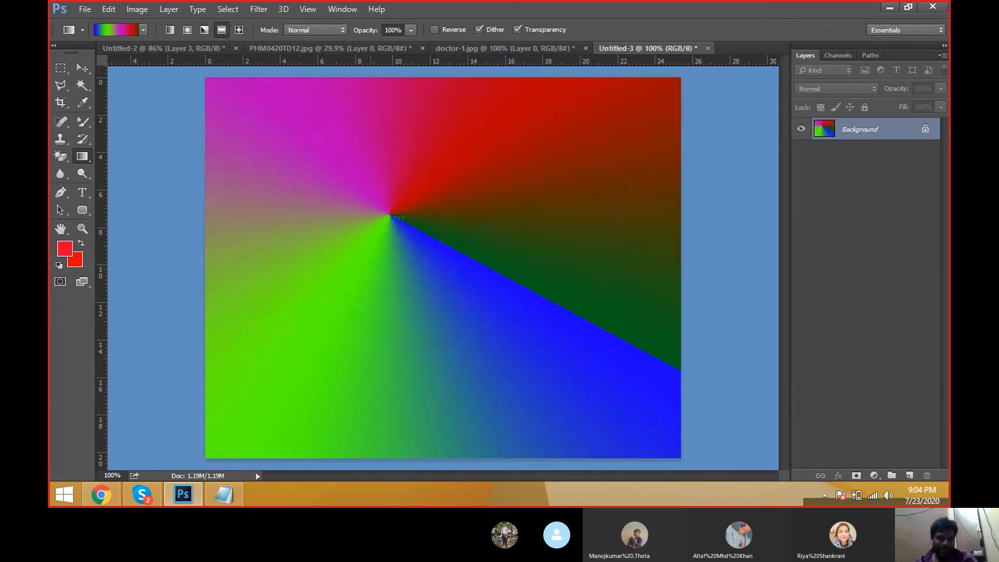
left_click_drag(398, 218, 572, 318)
left_click(170, 30)
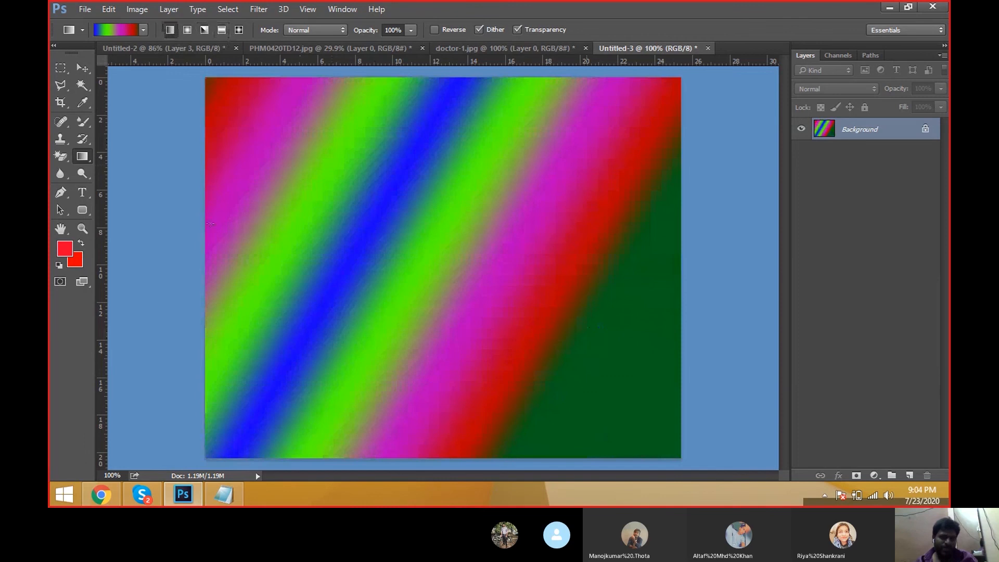
left_click_drag(210, 224, 283, 281)
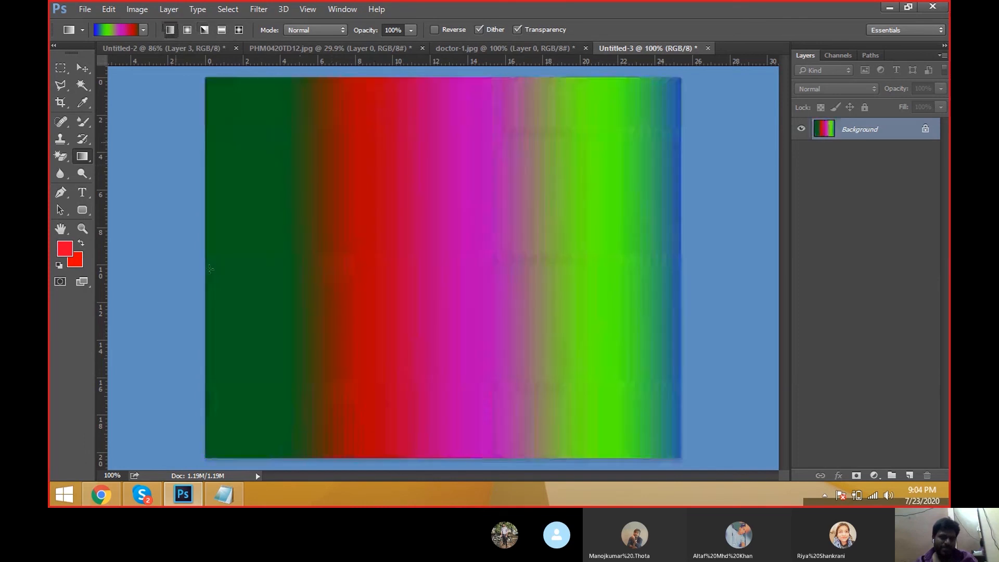
left_click_drag(209, 269, 680, 270)
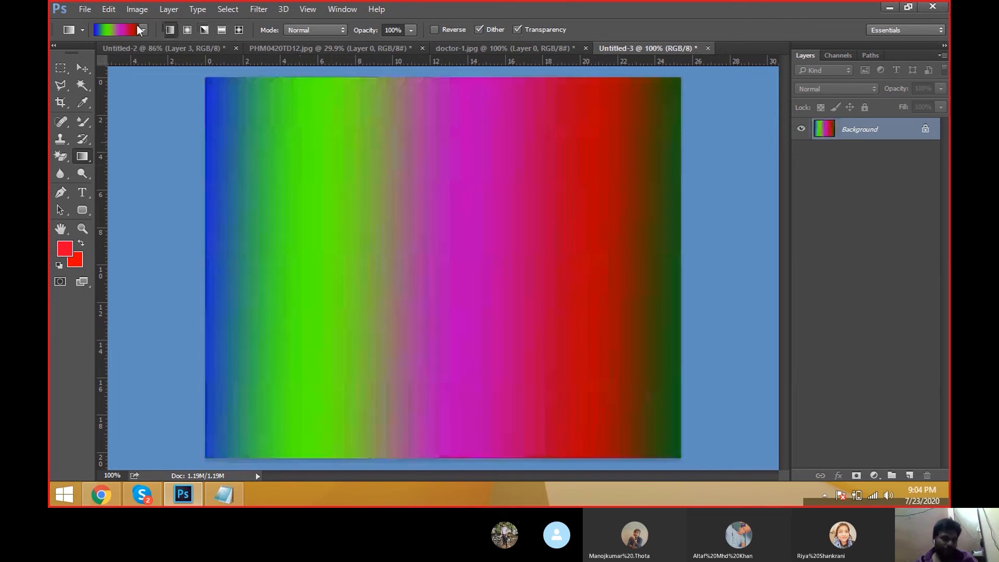
Step: Drag radial fills from the upper-left area, then switch to Diamond Gradient and drag a diamond fill toward the lower right
left_click(187, 29)
left_click_drag(378, 207, 490, 291)
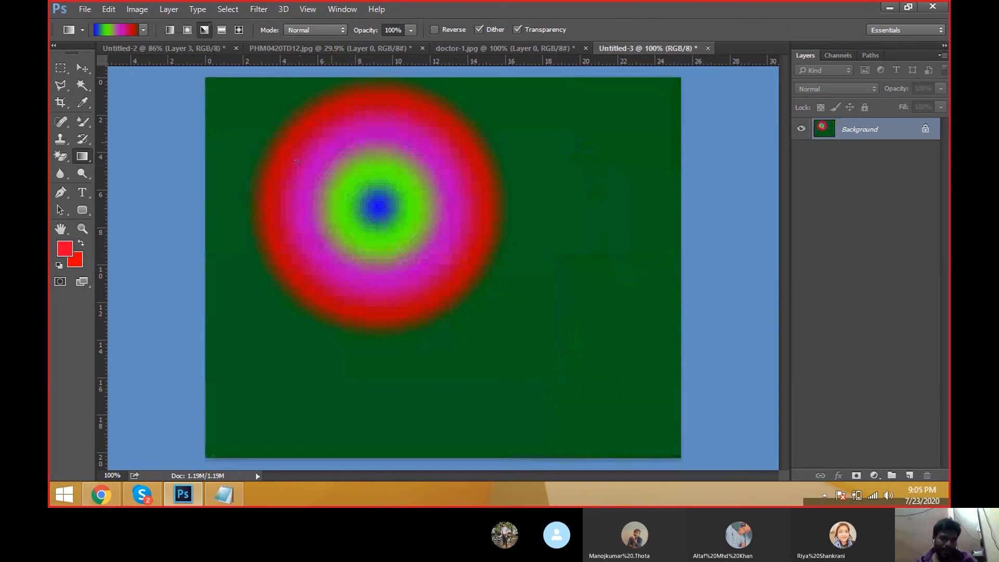
left_click_drag(356, 191, 607, 344)
left_click(239, 30)
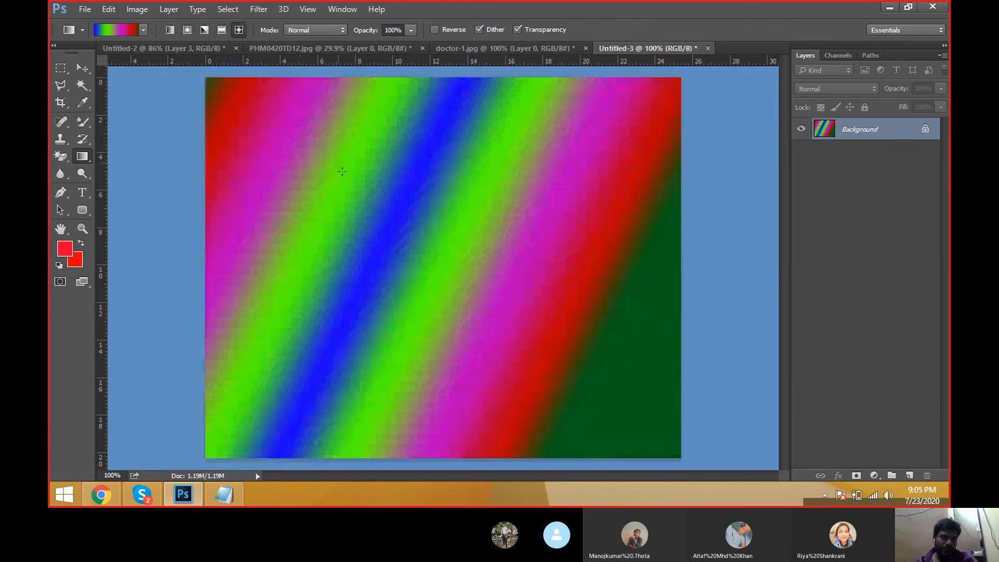
left_click_drag(365, 196, 582, 308)
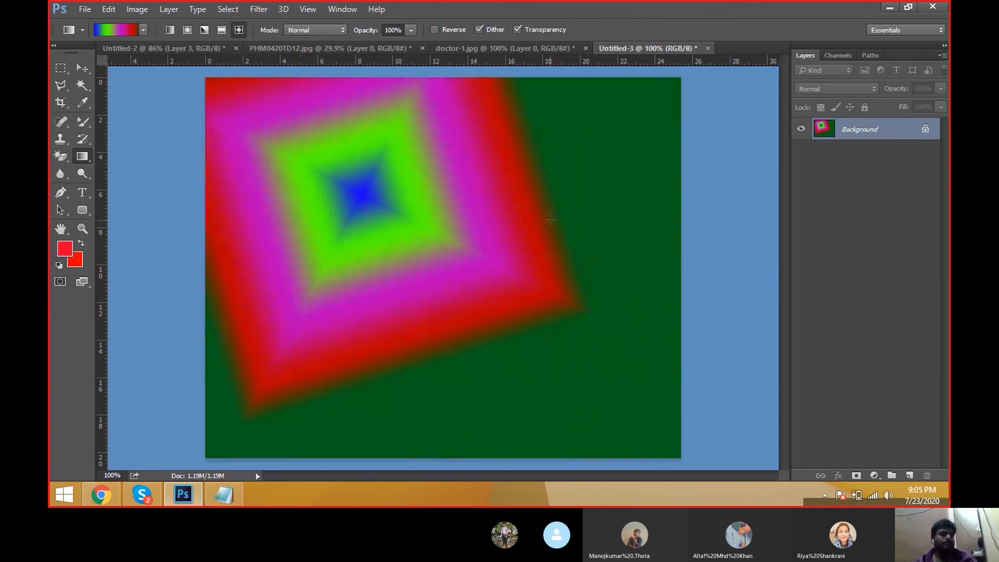
left_click(83, 155)
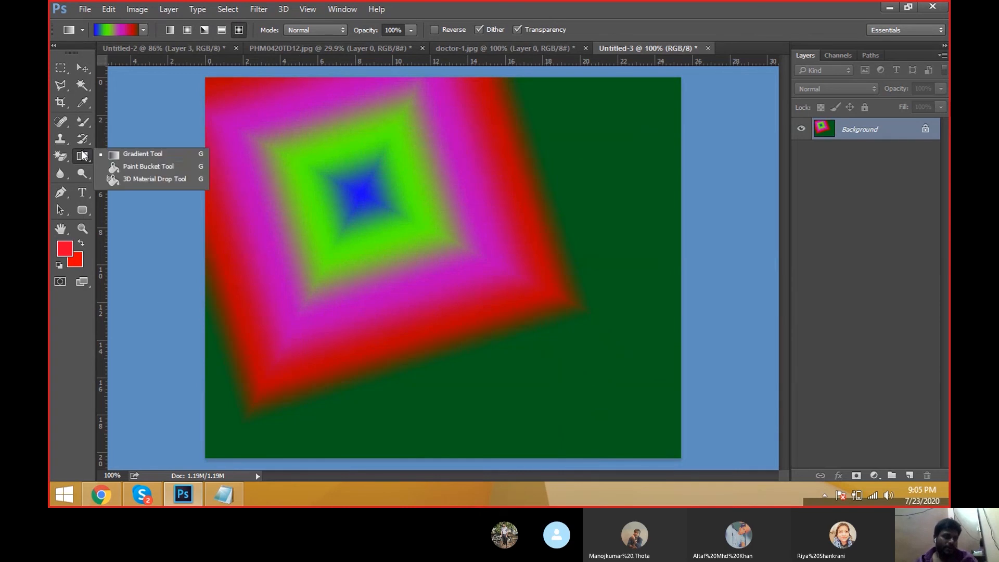
left_click(147, 181)
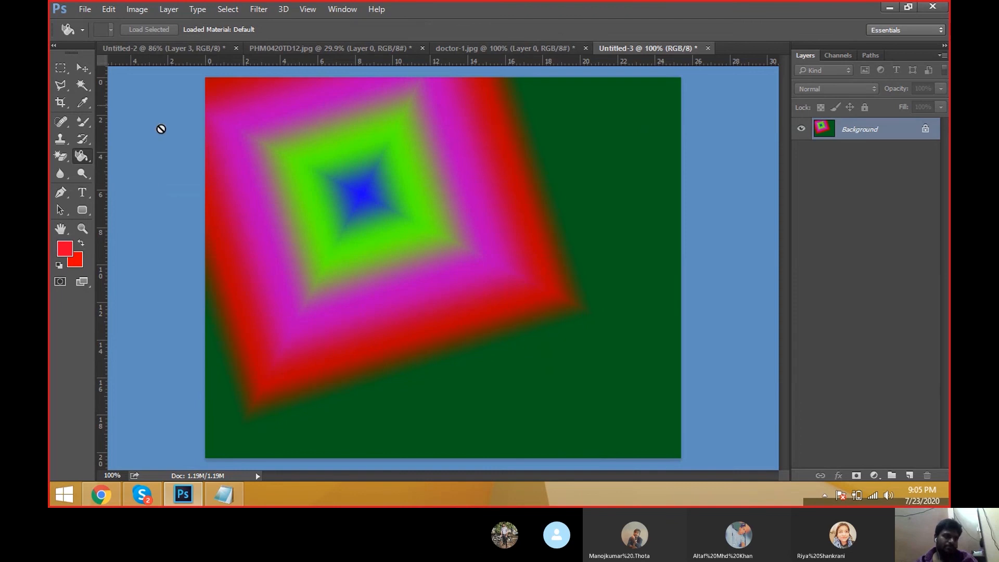
left_click(82, 156)
left_click(142, 180)
left_click(83, 158)
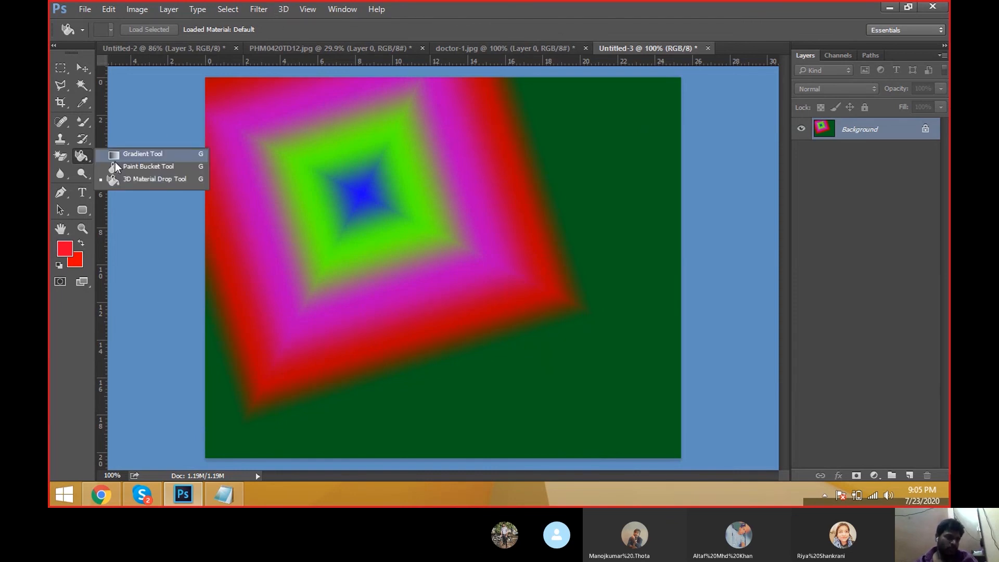
left_click(63, 158)
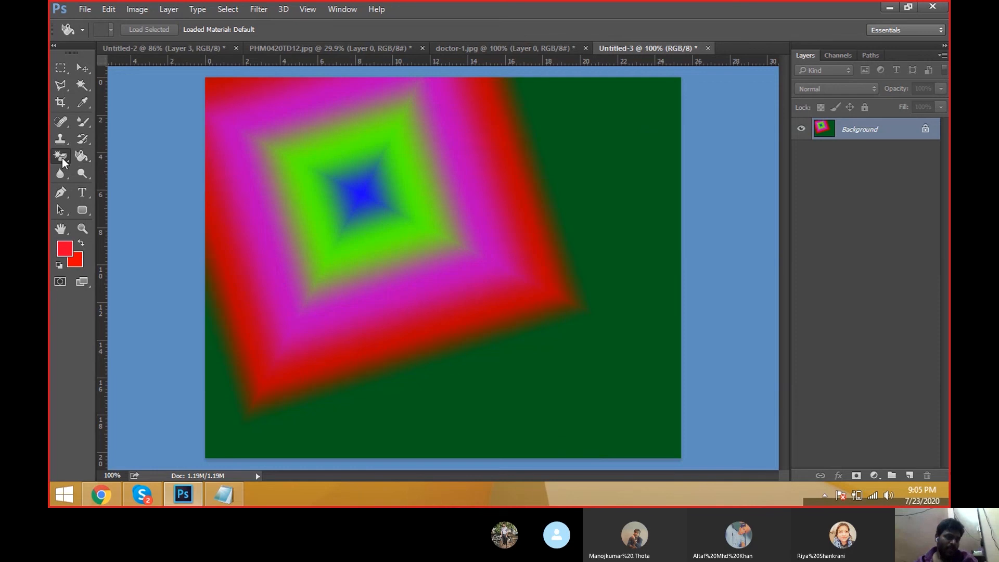
left_click(117, 154)
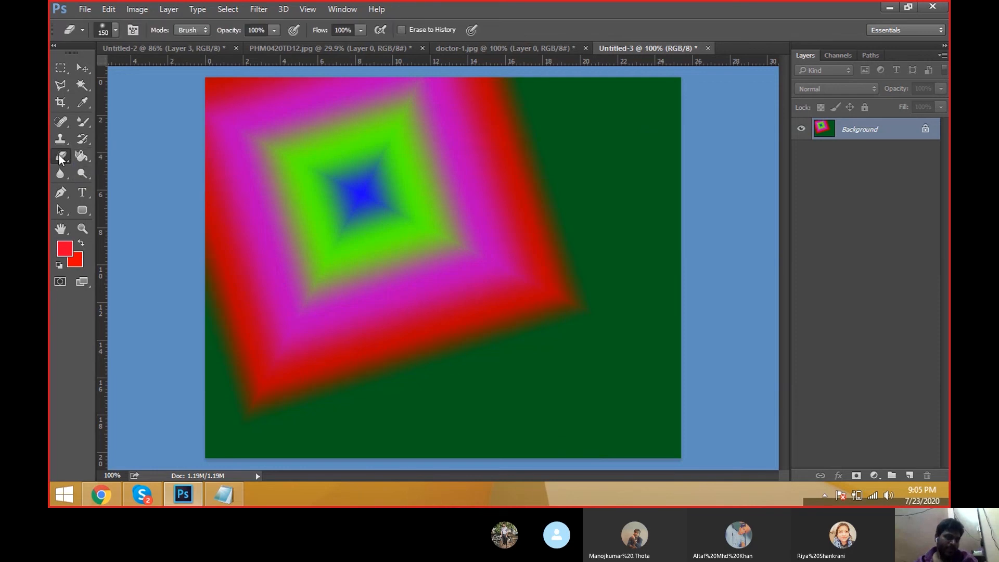
left_click(82, 156)
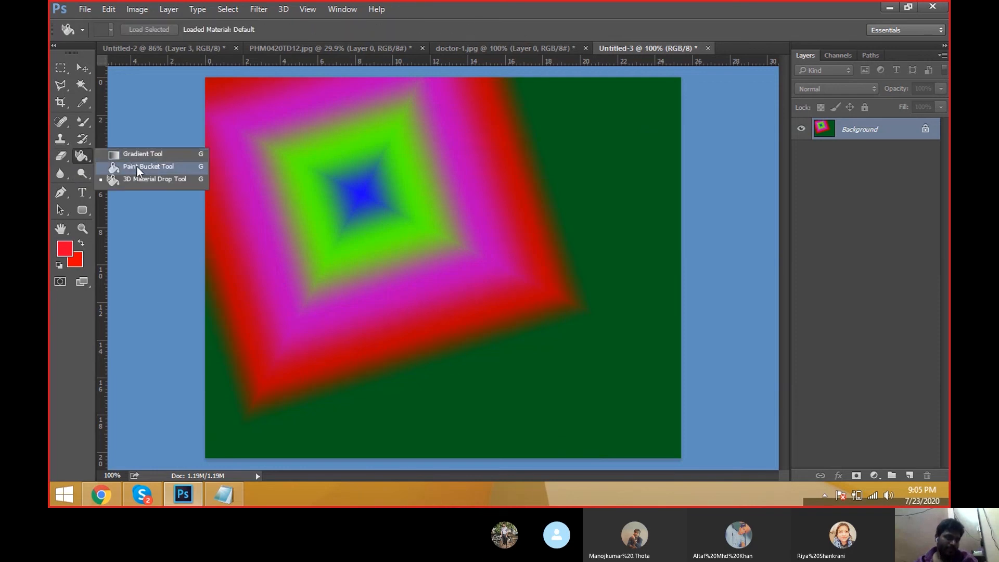
left_click(135, 167)
left_click(82, 138)
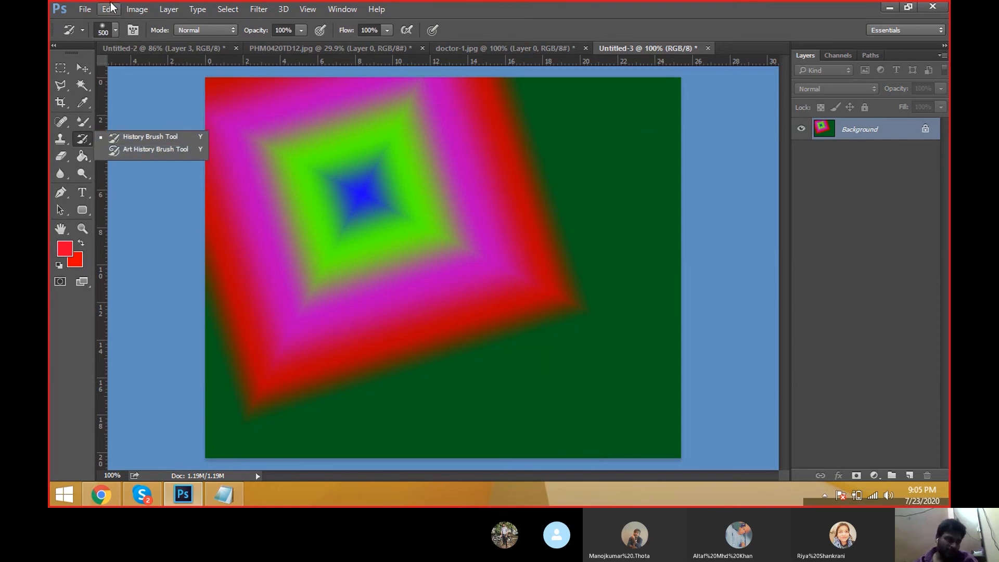
left_click(76, 196)
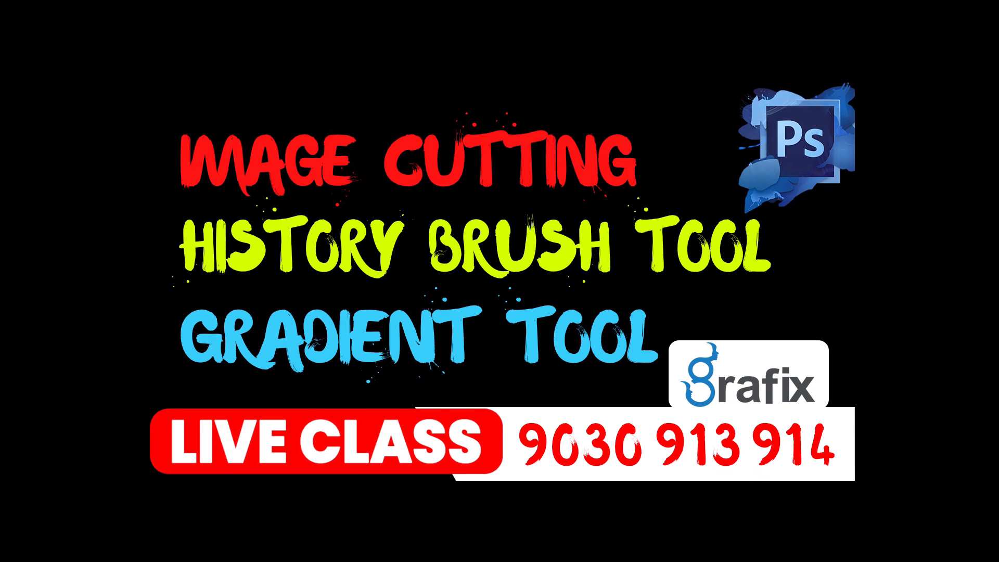